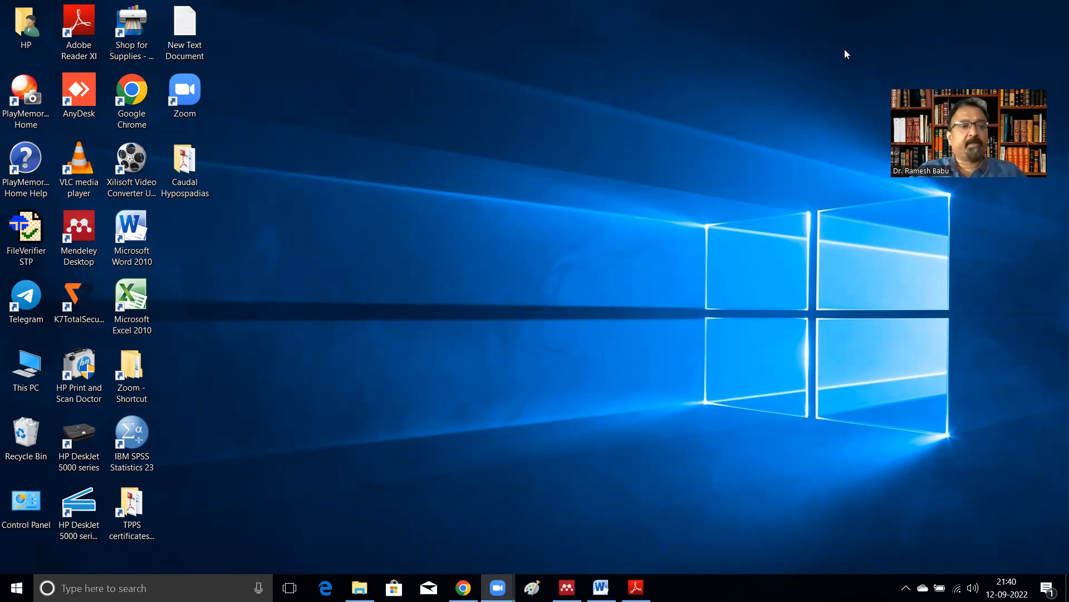
# Step: Launch Mendeley Desktop and scroll through the library's folder list
pyautogui.doubleClick(86, 230)
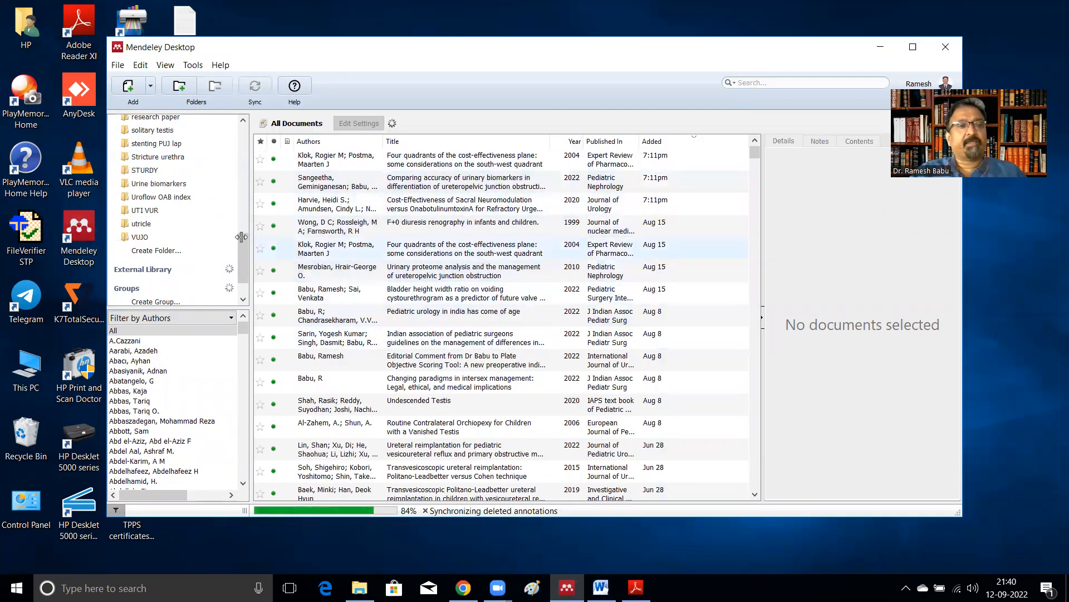
pyautogui.scroll(2, 176, 172)
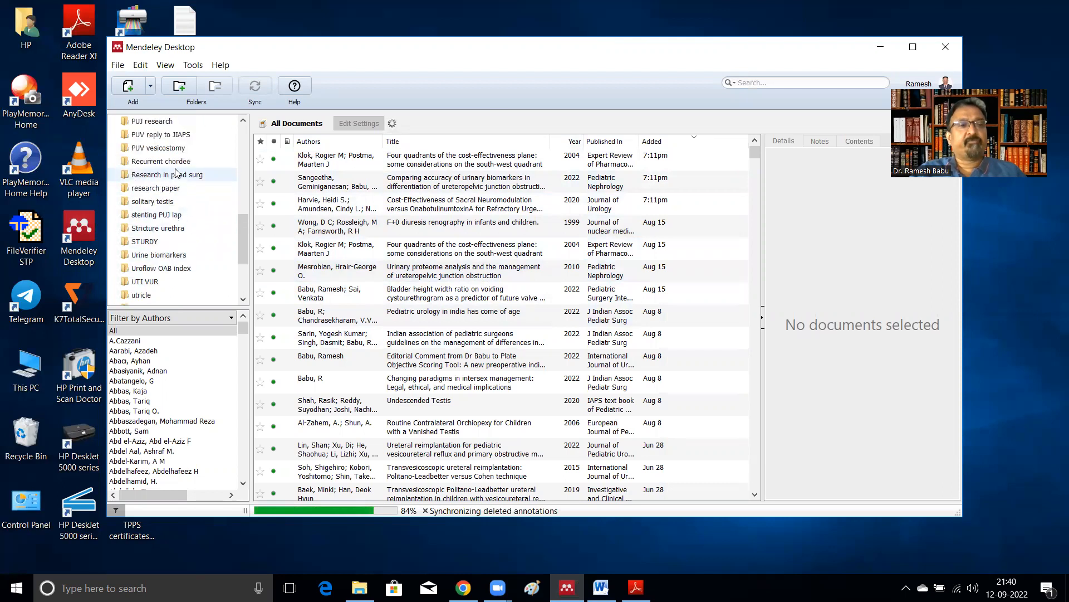
pyautogui.scroll(3, 176, 172)
pyautogui.scroll(-2, 176, 164)
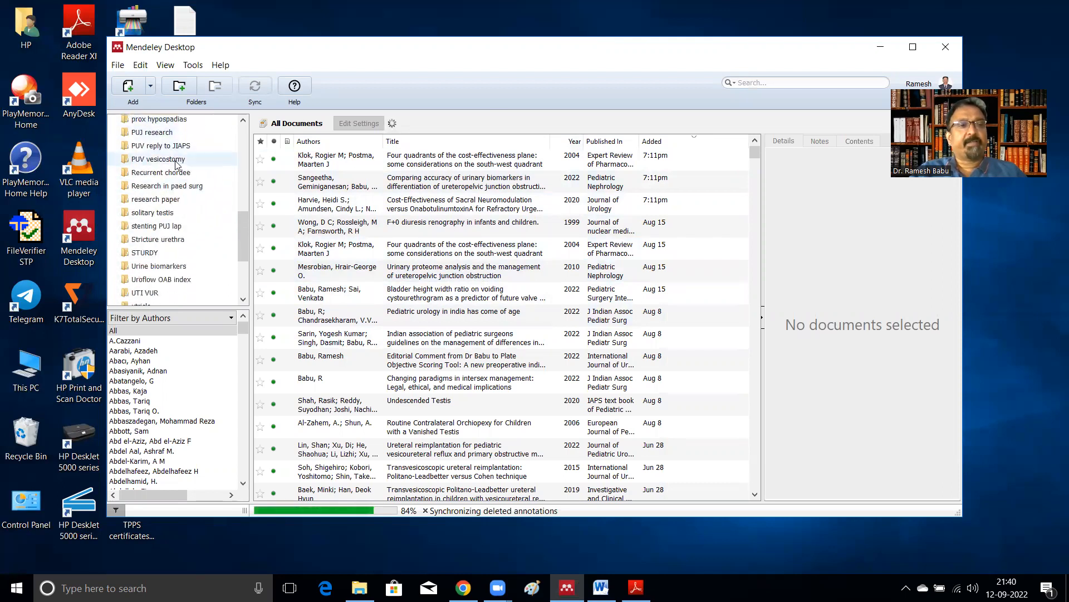
pyautogui.scroll(-3, 175, 161)
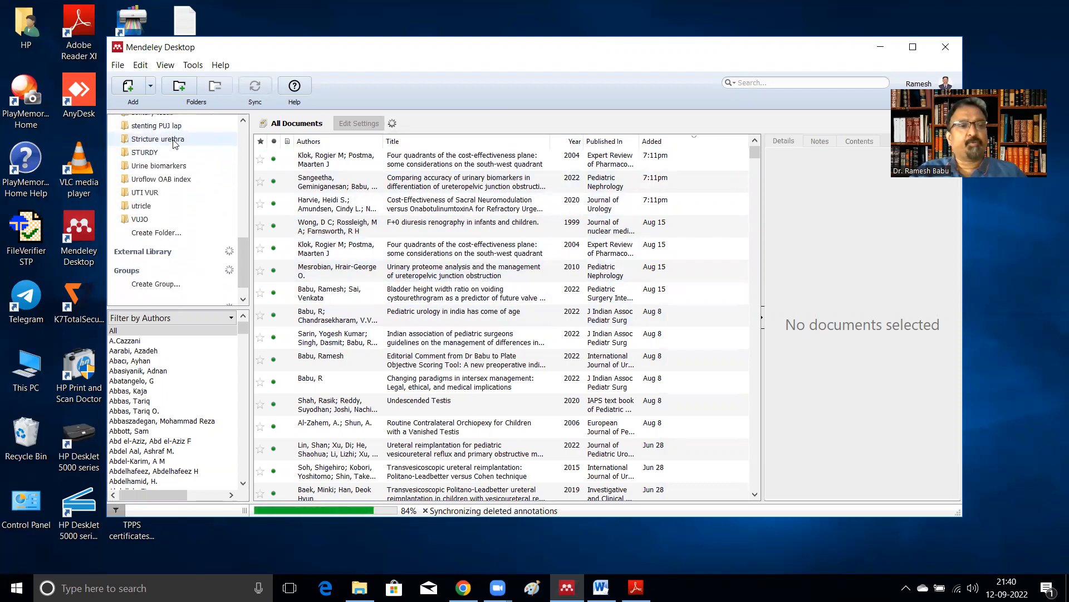
# Step: Create a new library folder named Caudal and hypospadias
pyautogui.click(168, 234)
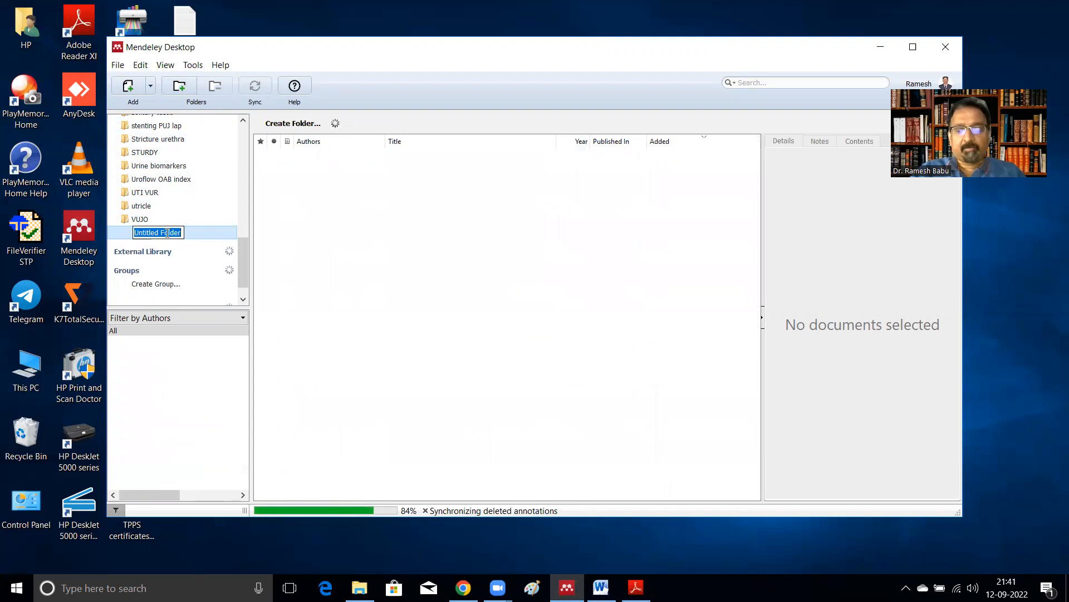
pyautogui.write('Cau')
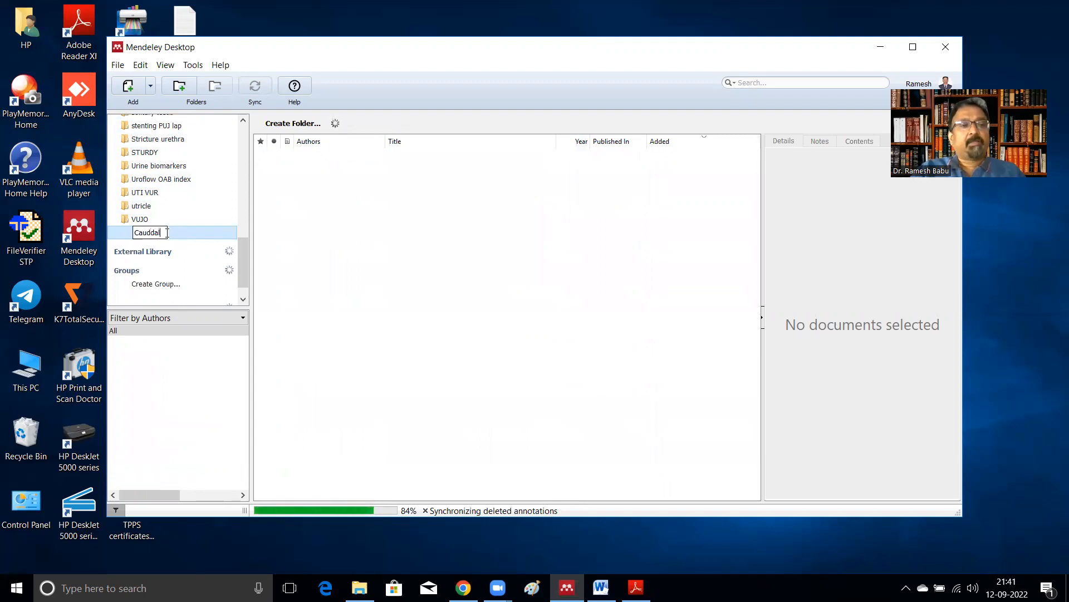
pyautogui.write('ddal')
pyautogui.press('BackSpace')
pyautogui.press('BackSpace')
pyautogui.press('BackSpace')
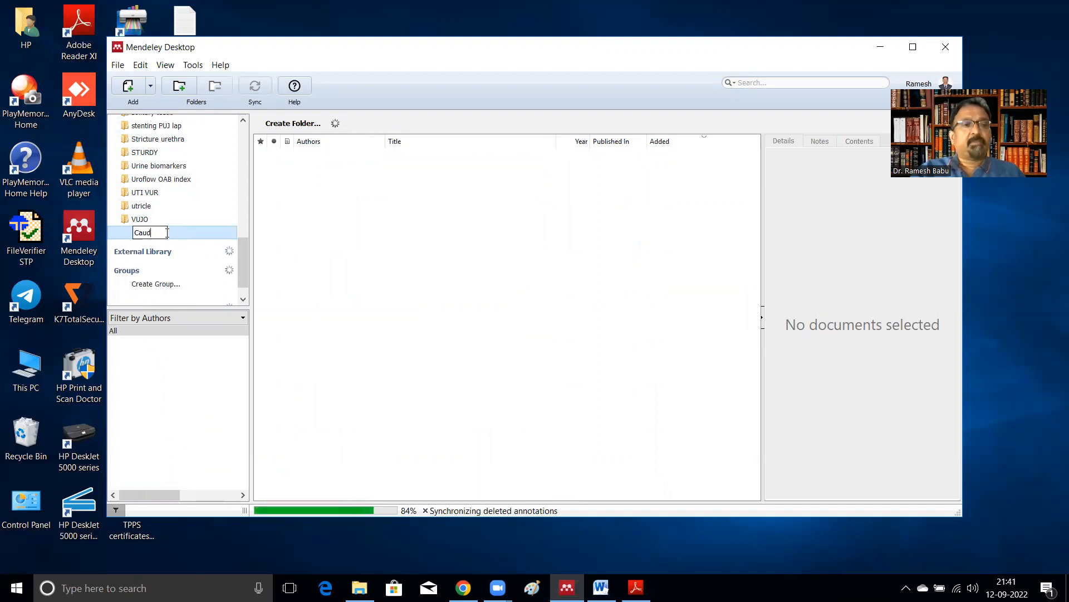
pyautogui.write('al and hypospadias')
pyautogui.press('Return')
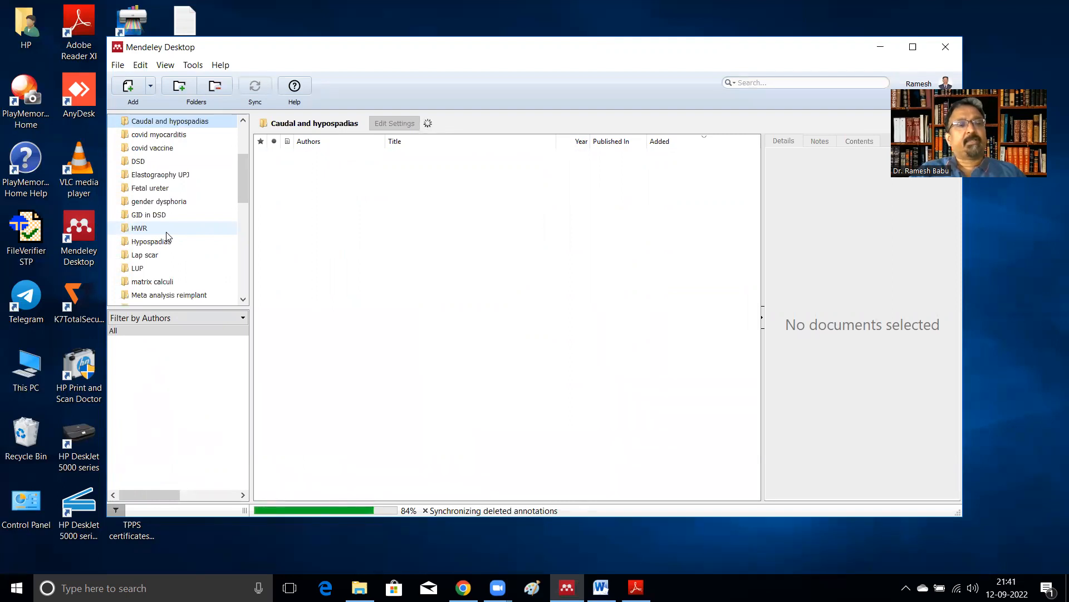
# Step: Select the Caudal and hypospadias folder, then open and read through the Caudal Hypospadias manuscript document
pyautogui.click(186, 121)
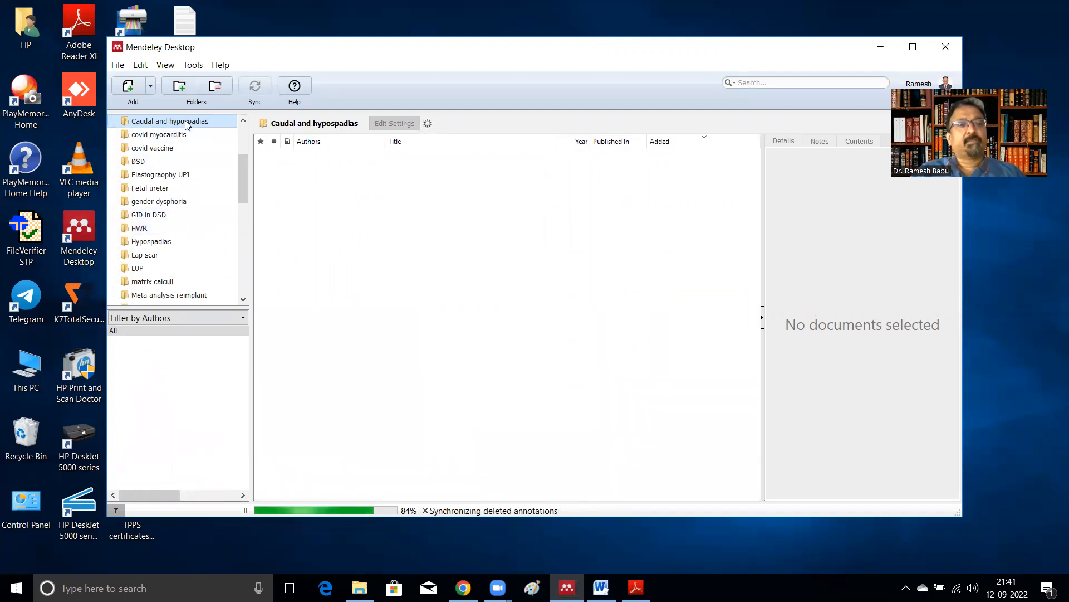
pyautogui.click(361, 191)
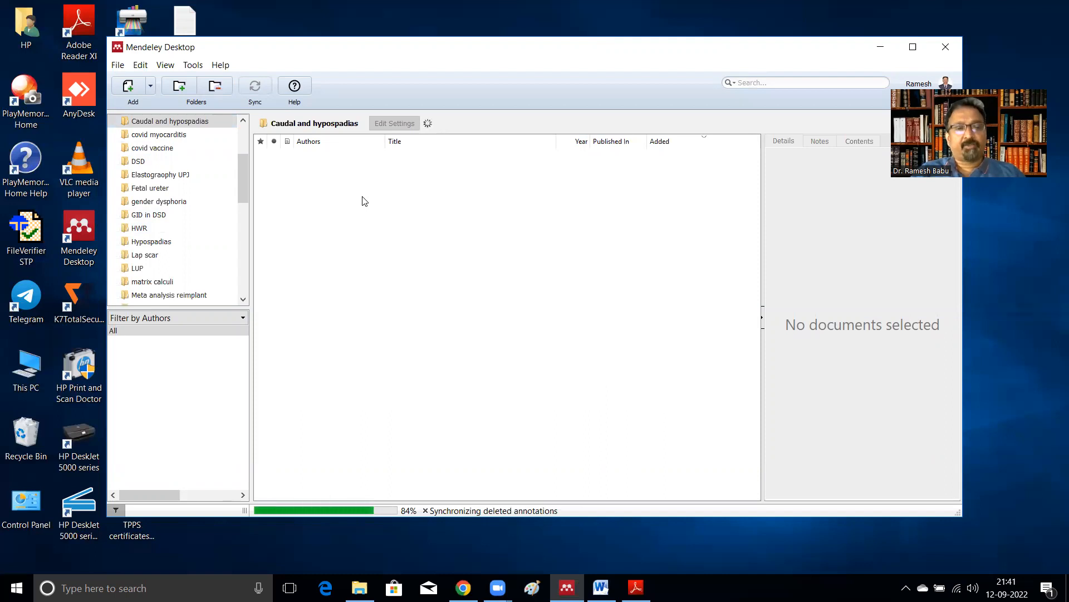
pyautogui.click(360, 588)
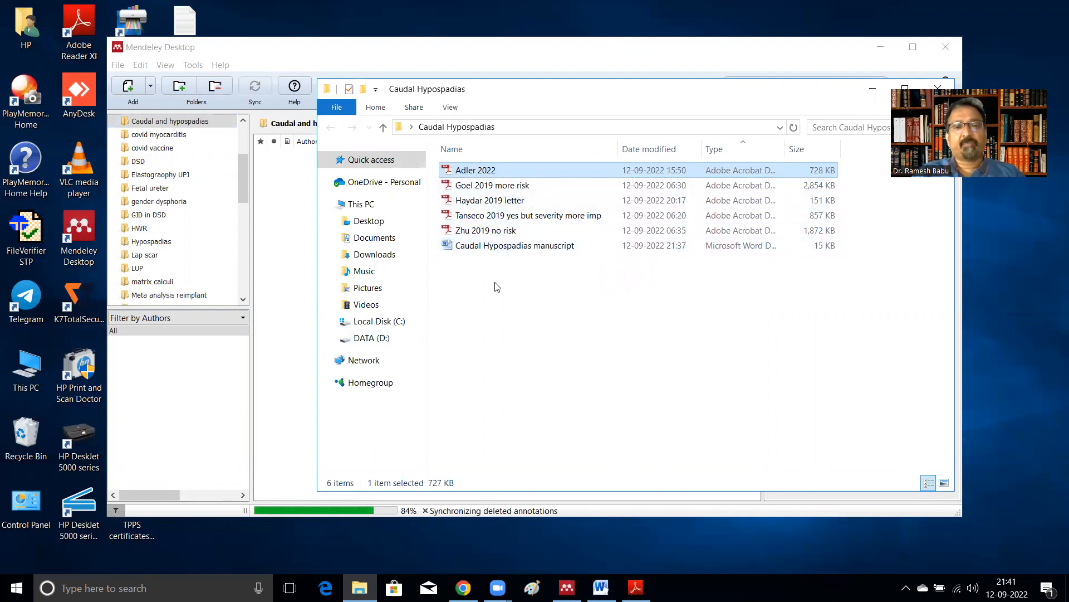
pyautogui.doubleClick(513, 245)
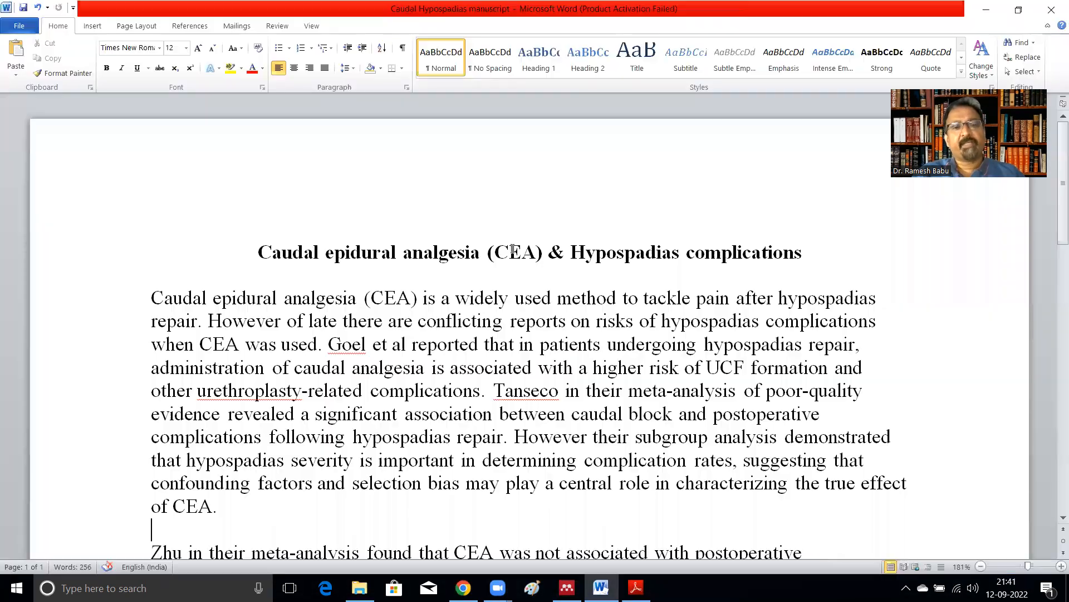
pyautogui.scroll(-3, 496, 343)
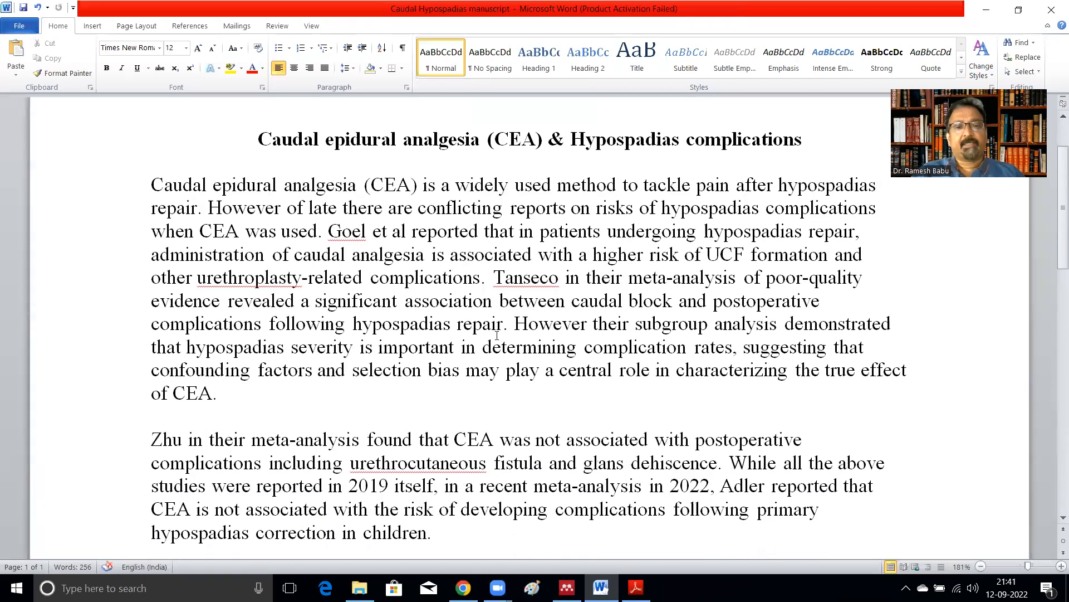
pyautogui.scroll(-2, 493, 315)
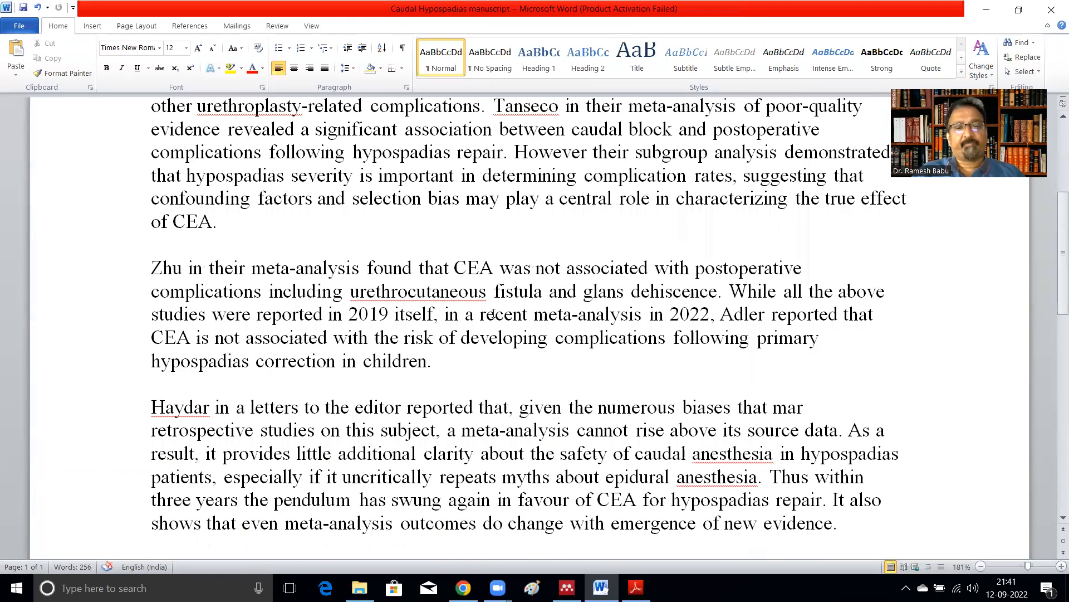
pyautogui.scroll(4, 493, 314)
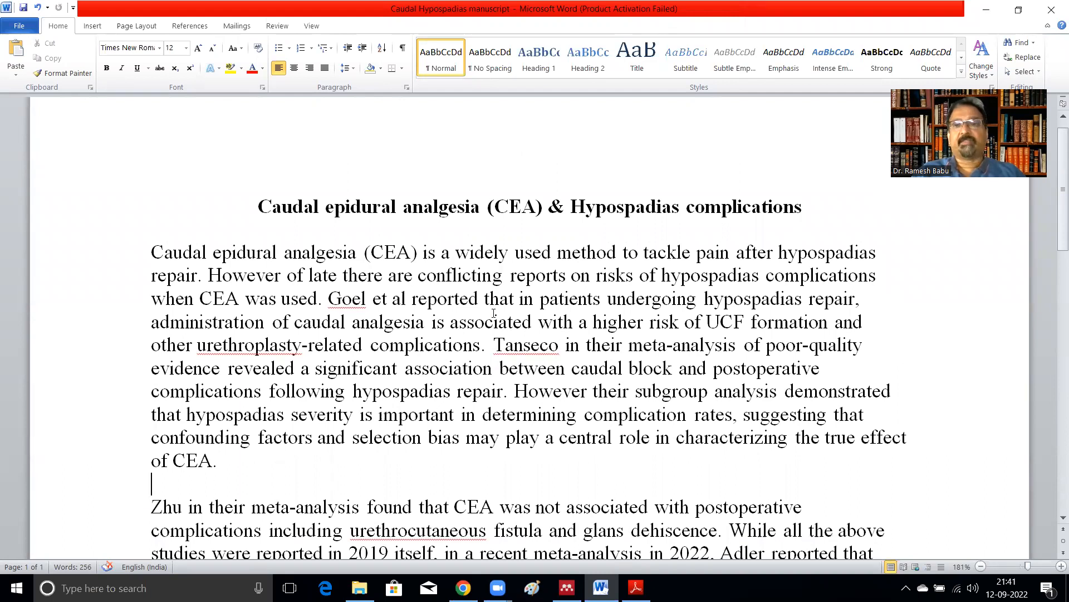
pyautogui.click(984, 10)
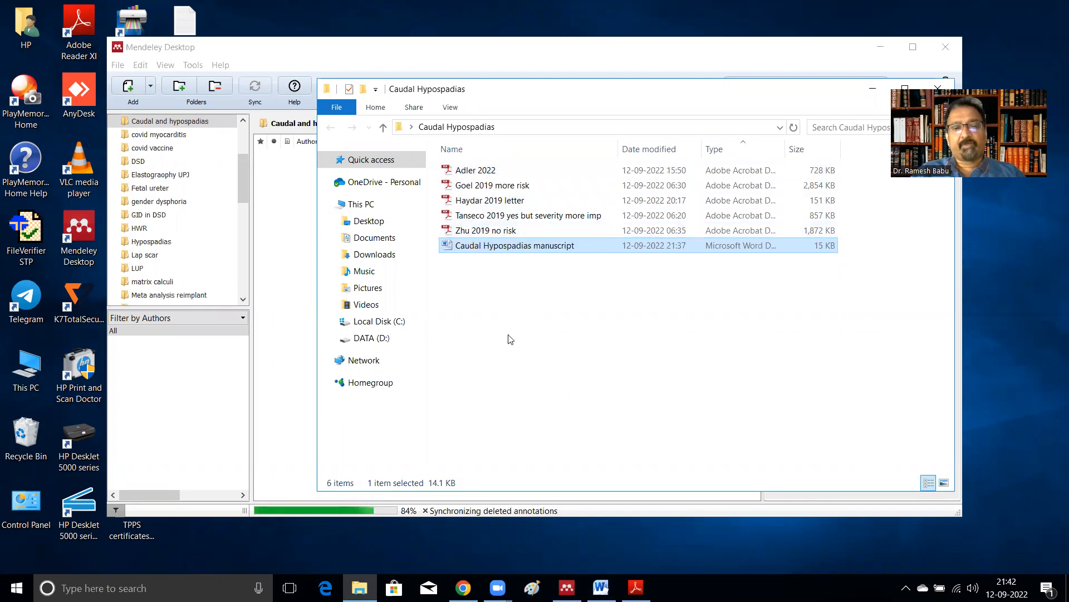
# Step: Download the citation of the Adler 2022 hypospadias meta-analysis from its PubMed page as an .nbib file
pyautogui.click(464, 588)
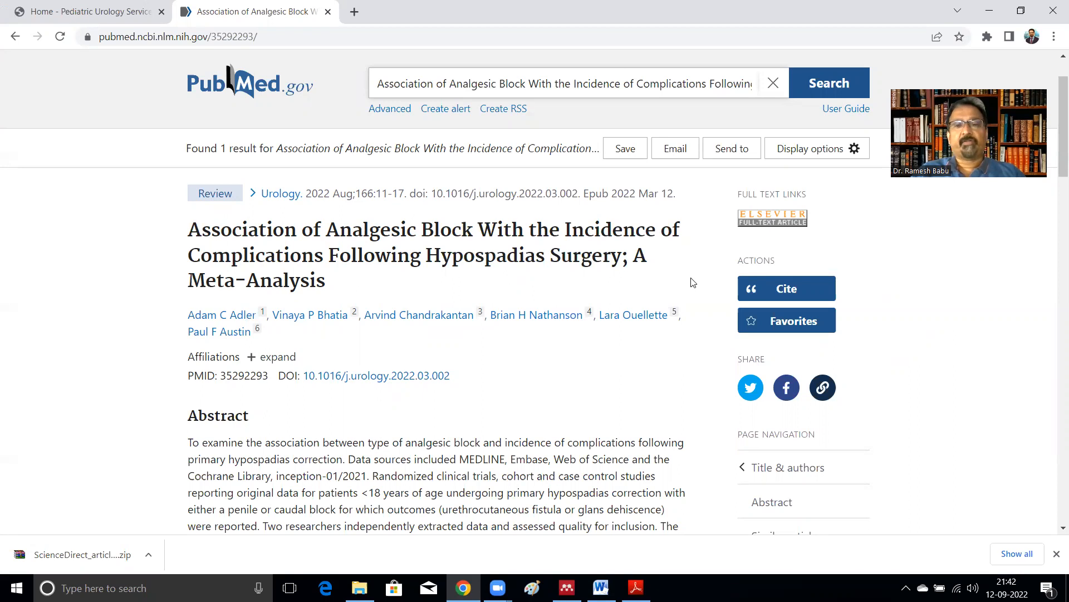
pyautogui.click(792, 288)
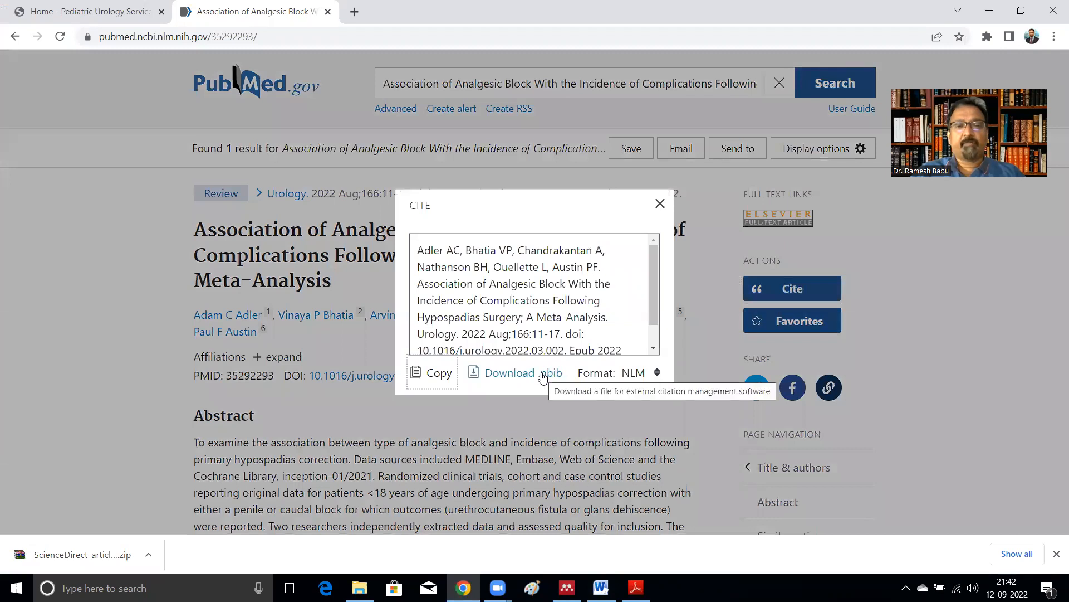
pyautogui.click(543, 379)
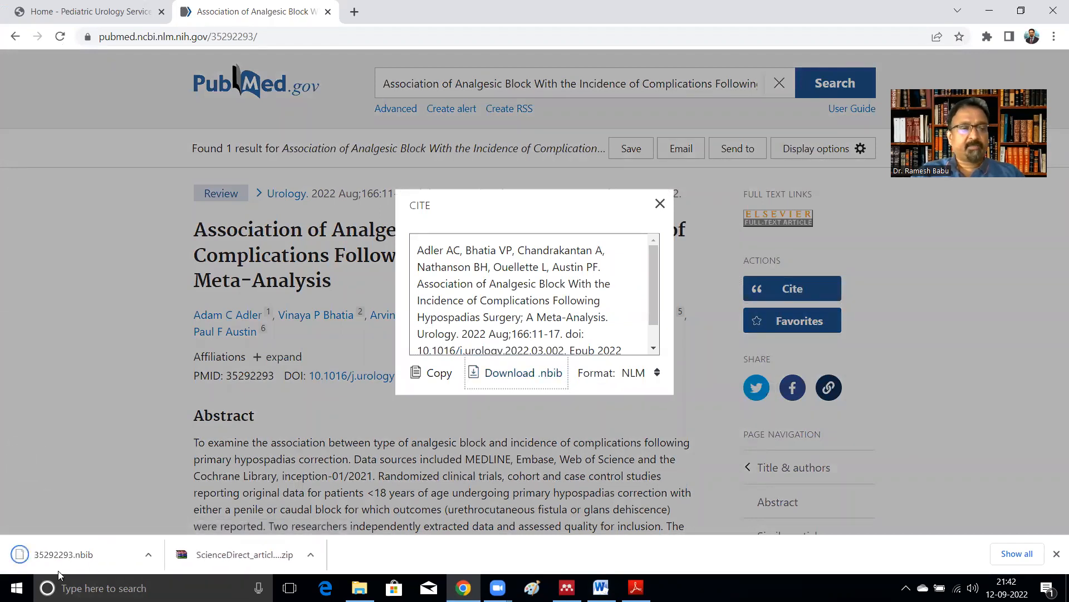
# Step: Import the downloaded 35292293.nbib citation file into the Caudal and hypospadias folder and select the new entry
pyautogui.click(64, 560)
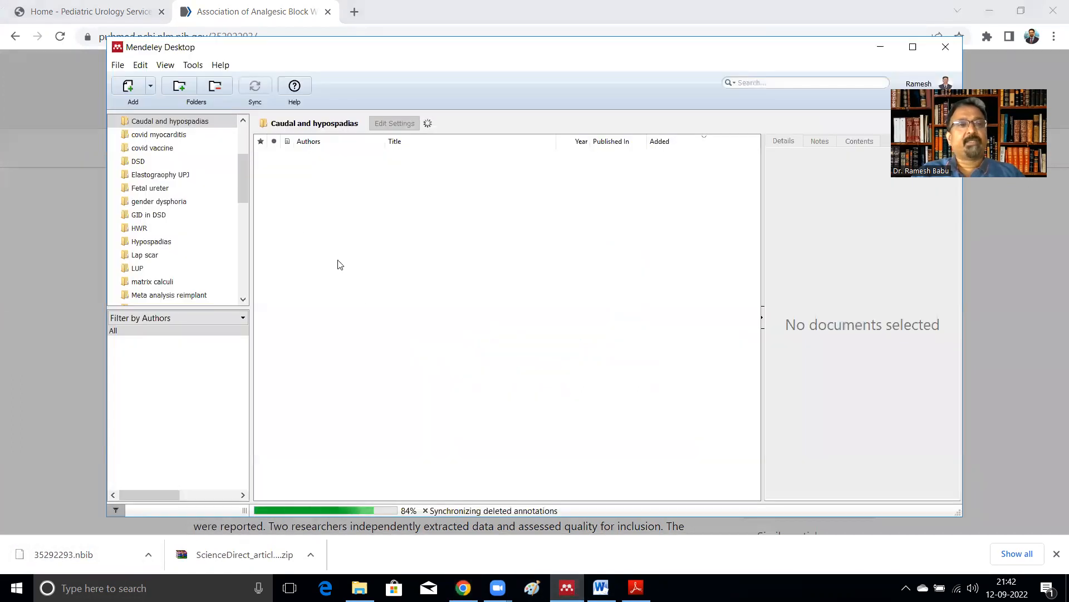
pyautogui.click(151, 89)
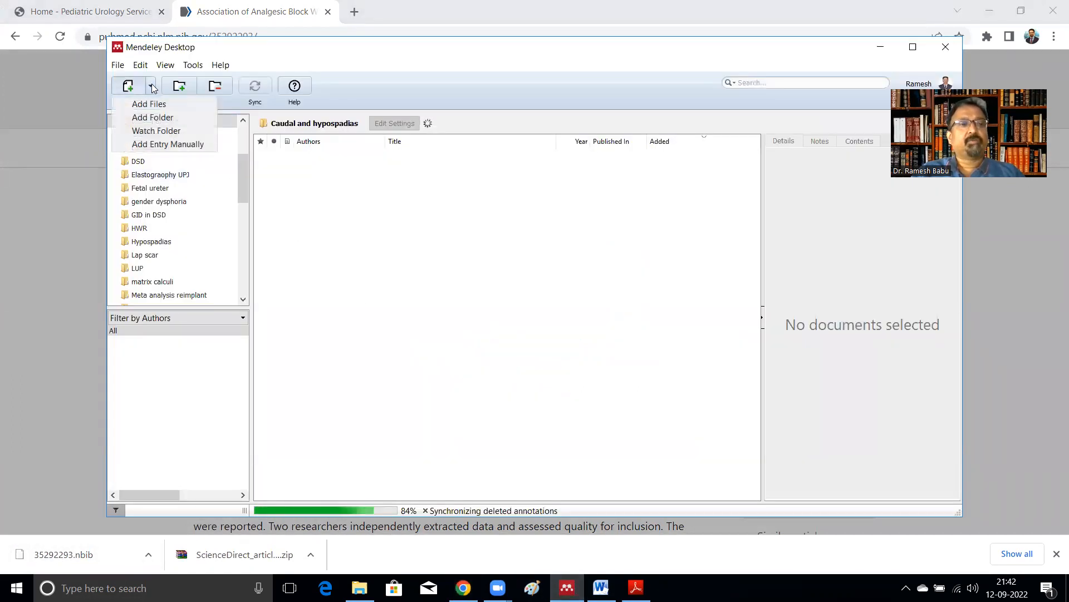
pyautogui.click(154, 105)
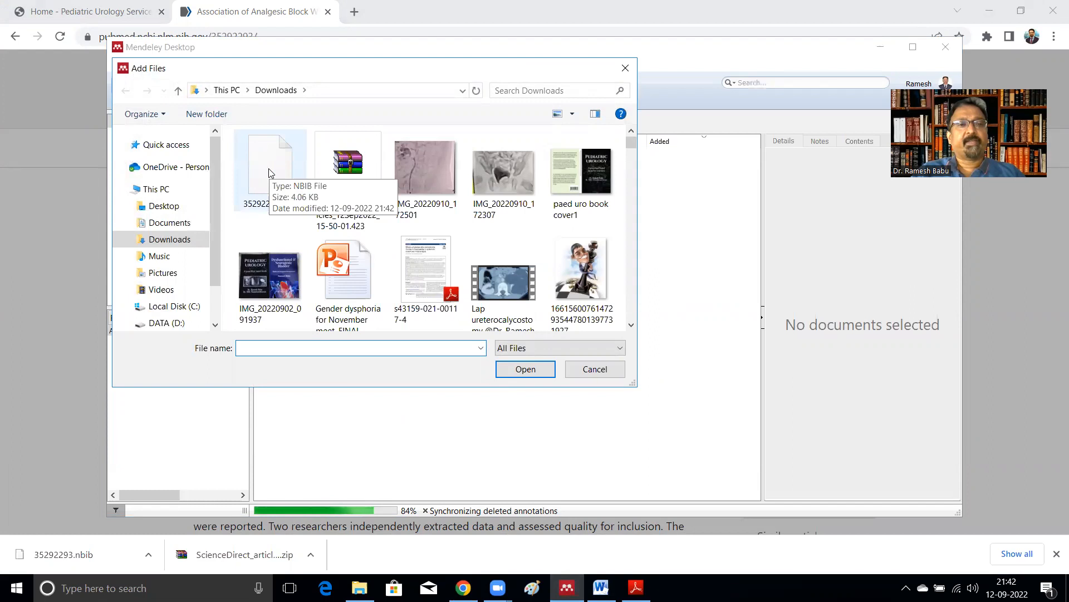
pyautogui.doubleClick(268, 168)
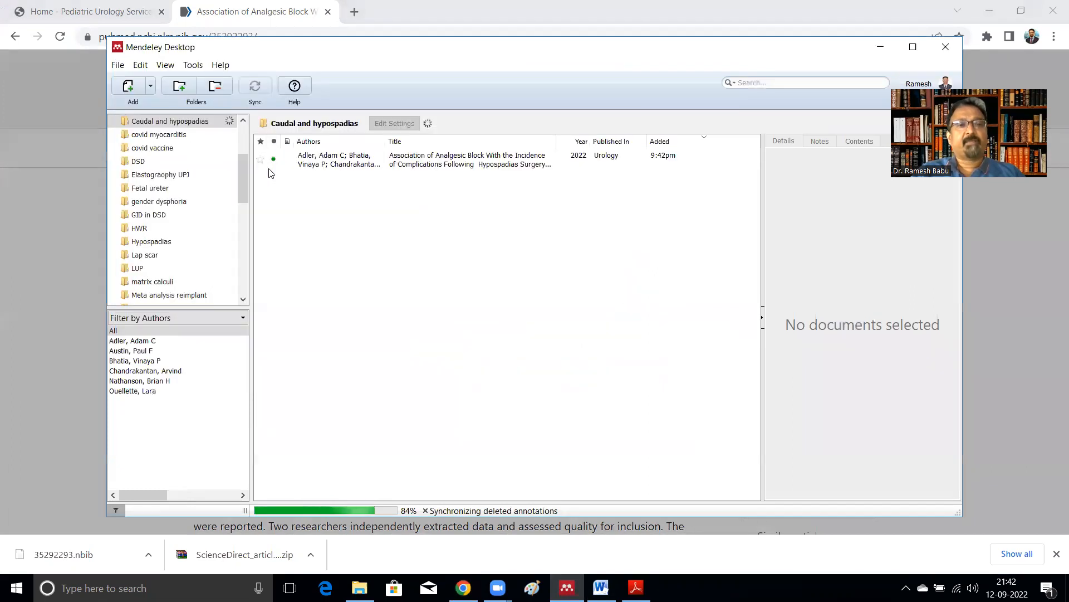
pyautogui.click(327, 160)
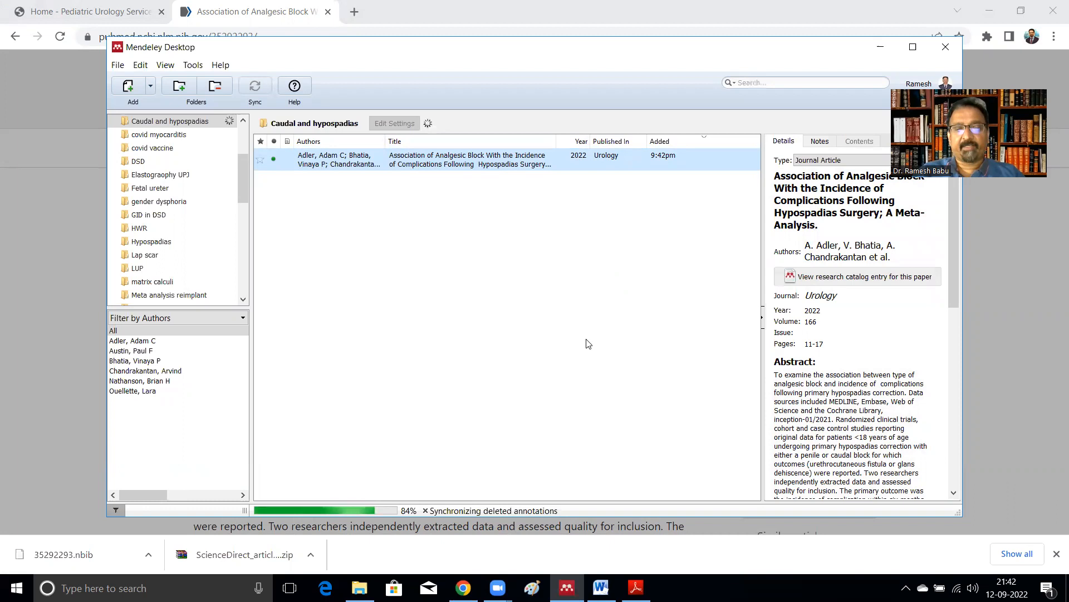
# Step: Open the Goel 2019 more risk PDF and select its DOI 10.4103/iju.IJU_252_18
pyautogui.click(372, 584)
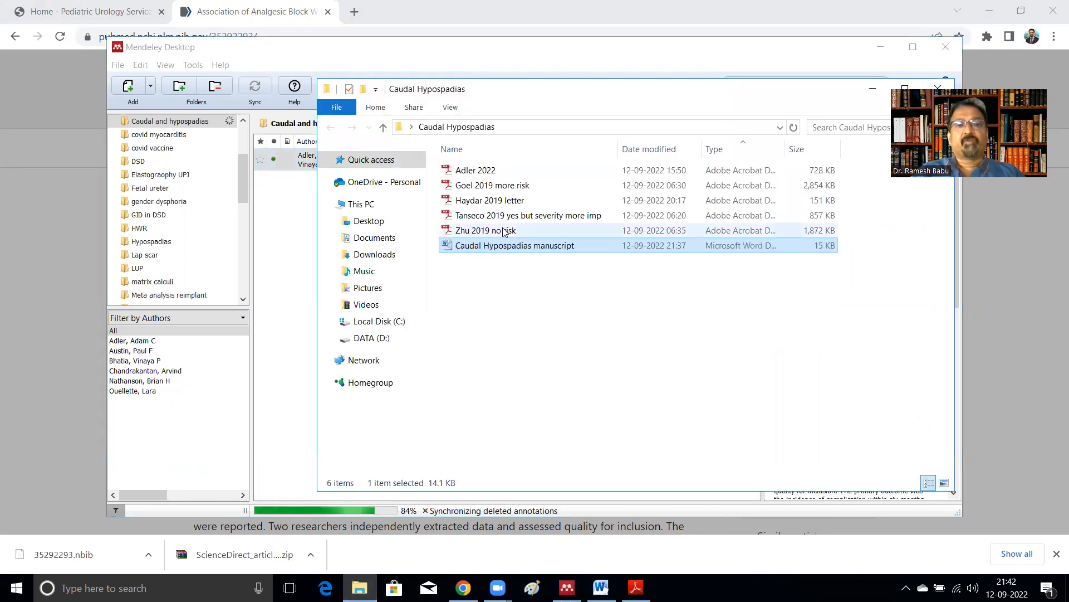
pyautogui.doubleClick(492, 188)
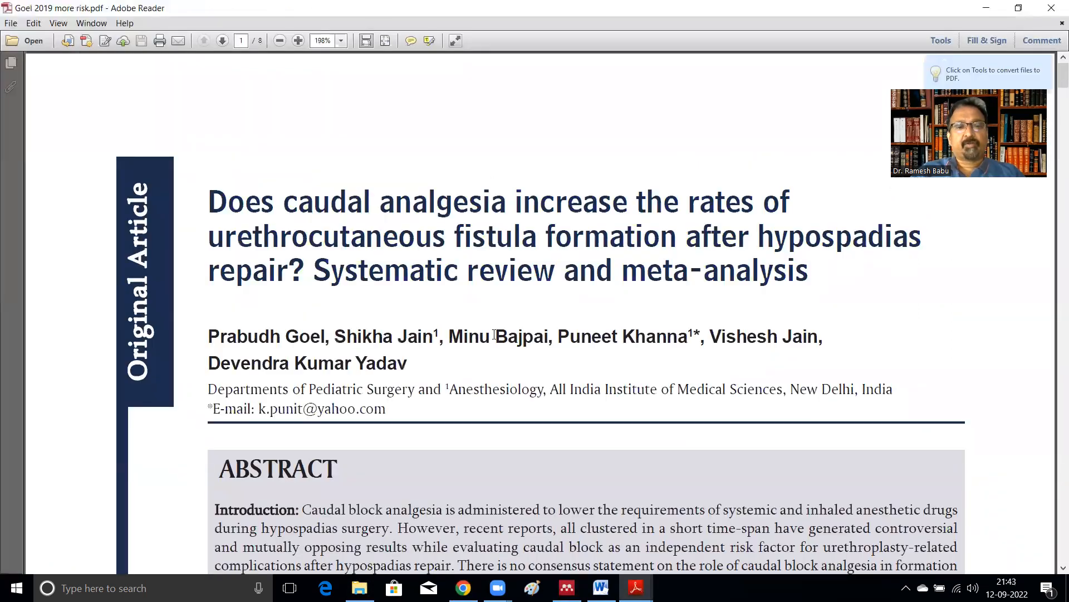
pyautogui.scroll(-1, 470, 338)
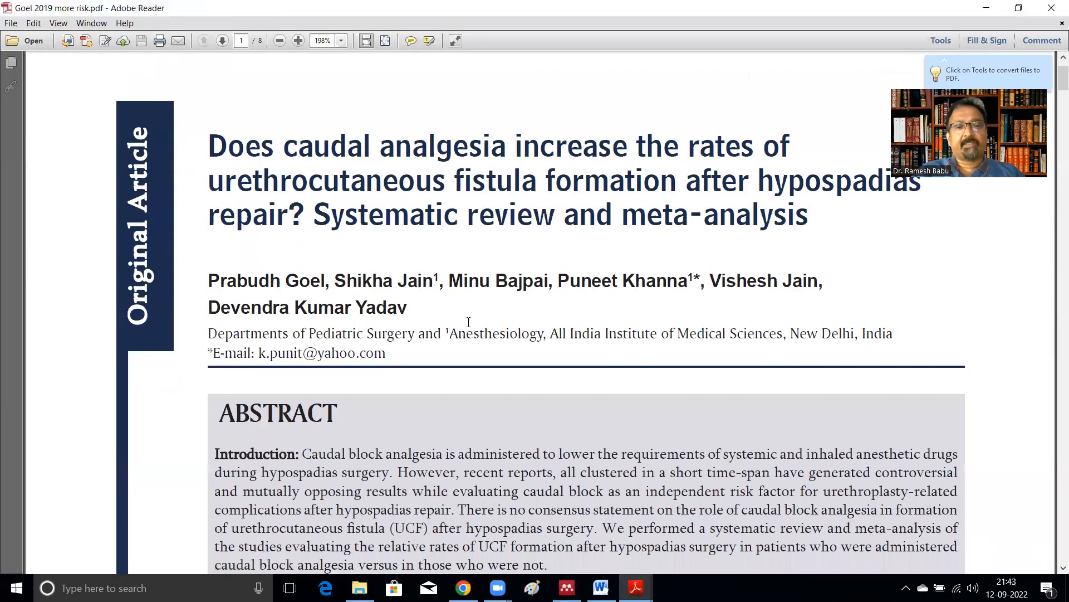
pyautogui.scroll(-5, 468, 321)
pyautogui.scroll(-15, 466, 313)
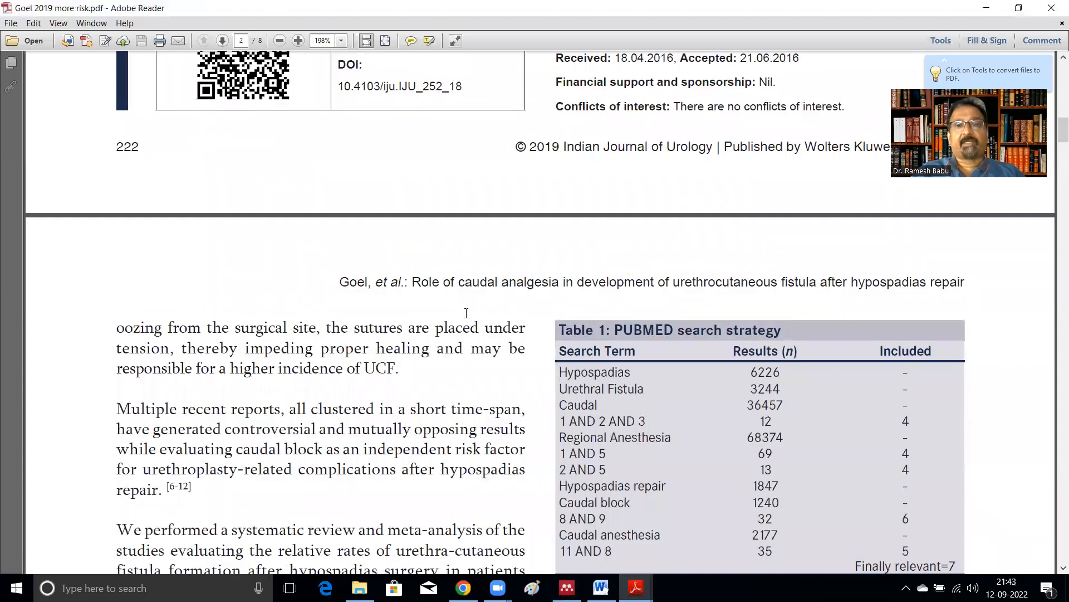
pyautogui.scroll(4, 467, 313)
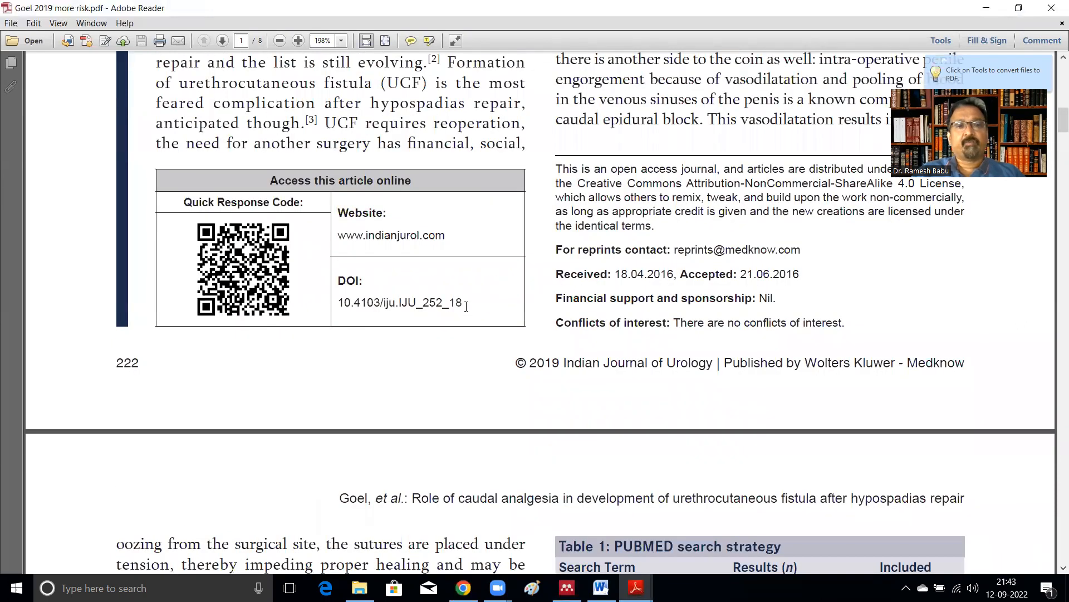
pyautogui.moveTo(466, 301); pyautogui.dragTo(345, 304)
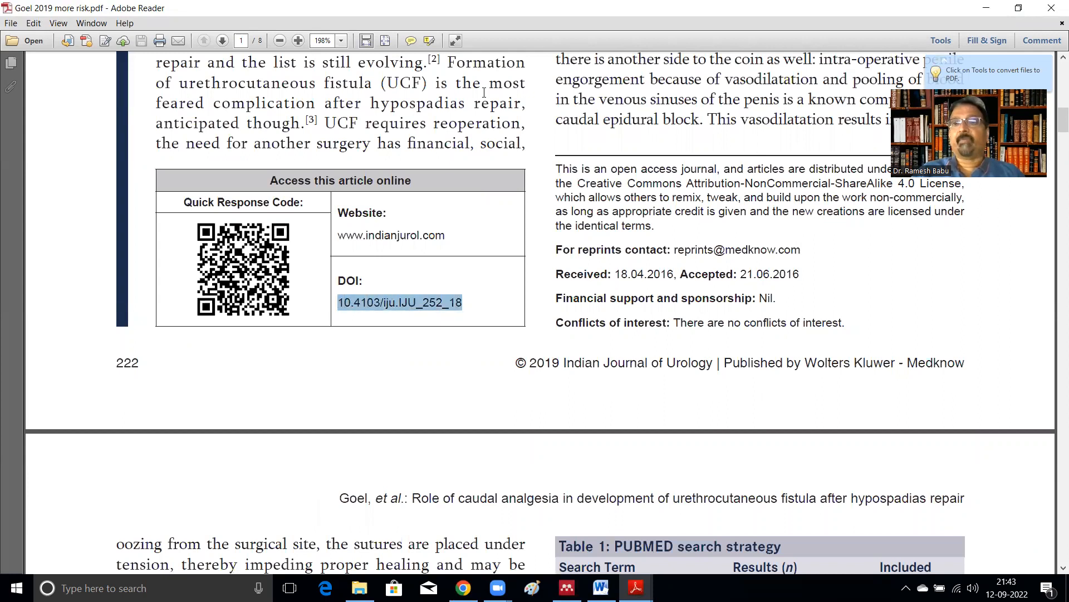
pyautogui.click(982, 10)
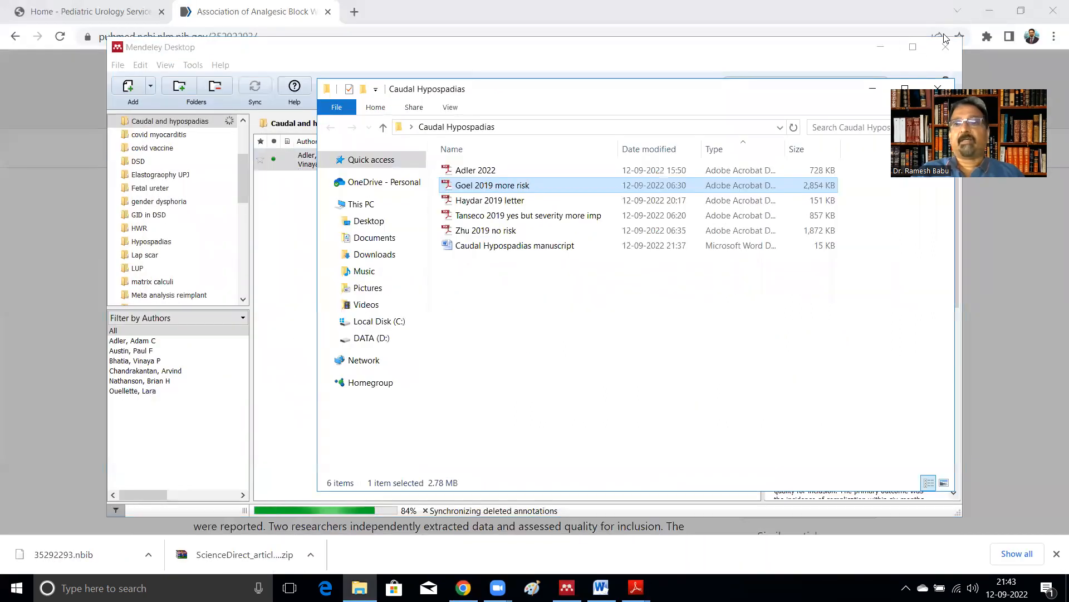
# Step: Add the Goel 2019 article to the Caudal and hypospadias folder as a manual entry by looking up its pasted DOI, then save
pyautogui.click(873, 89)
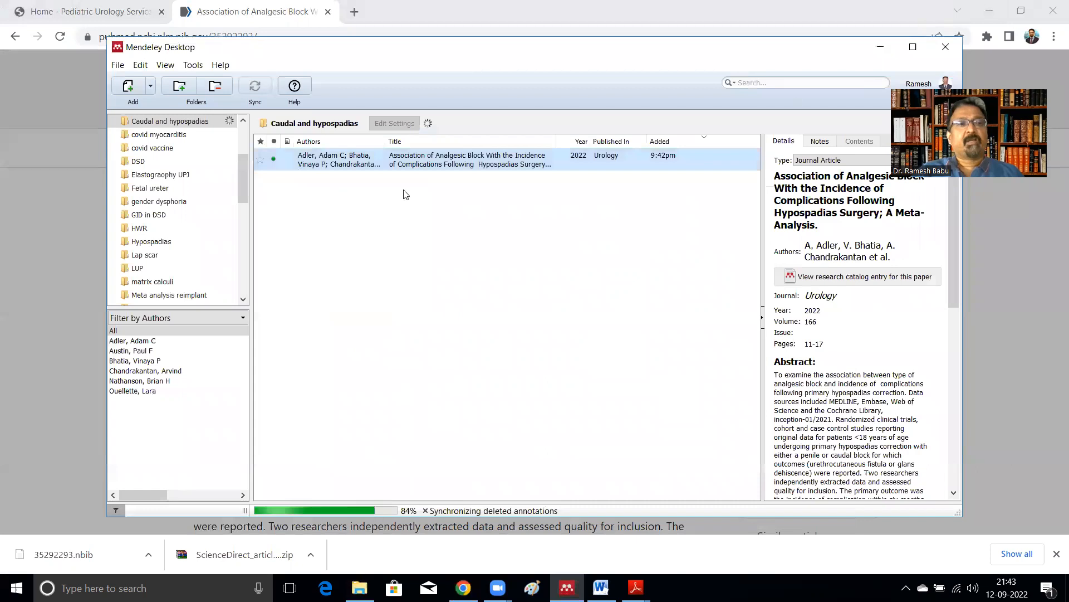
pyautogui.click(150, 87)
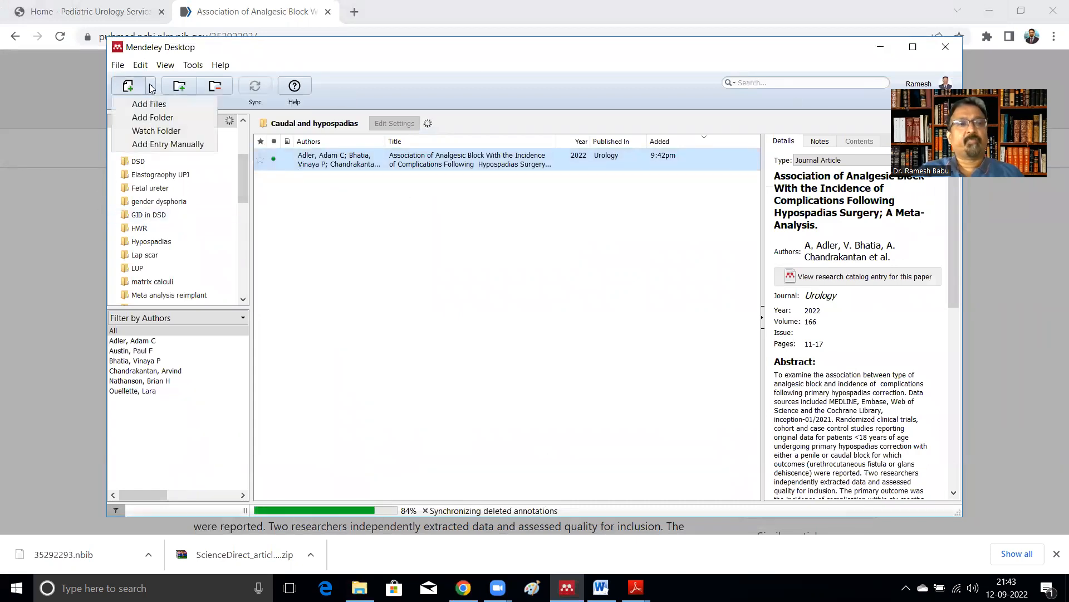
pyautogui.click(167, 144)
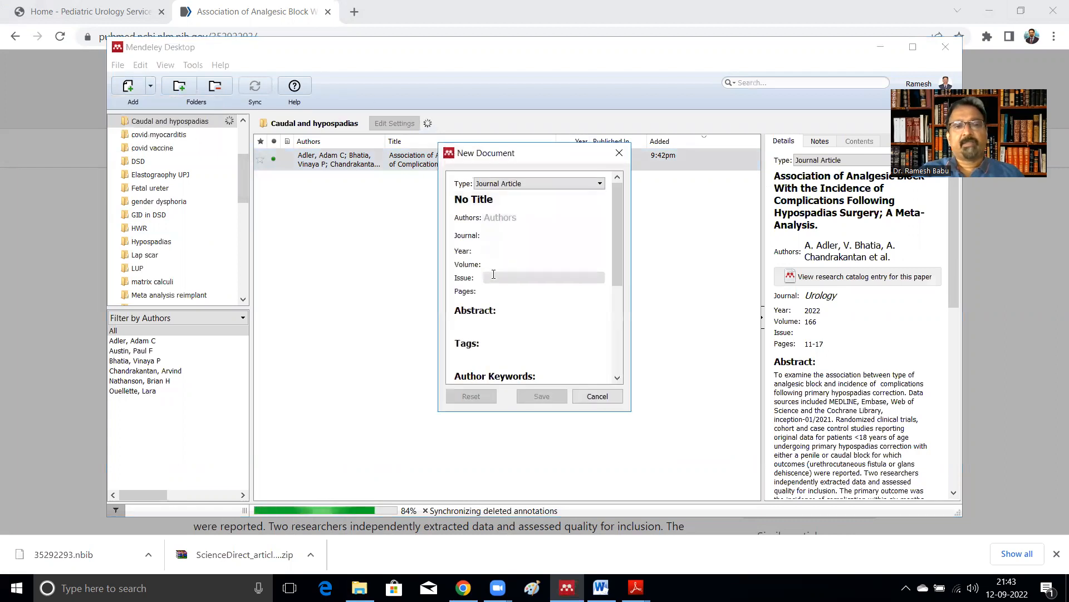
pyautogui.moveTo(619, 248); pyautogui.dragTo(615, 315)
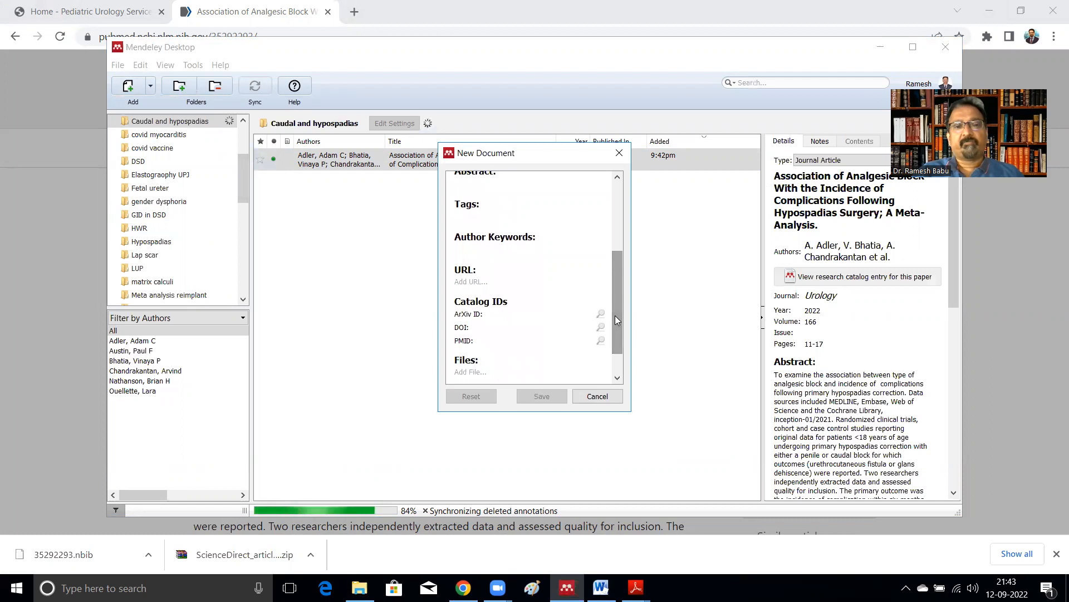
pyautogui.click(514, 330)
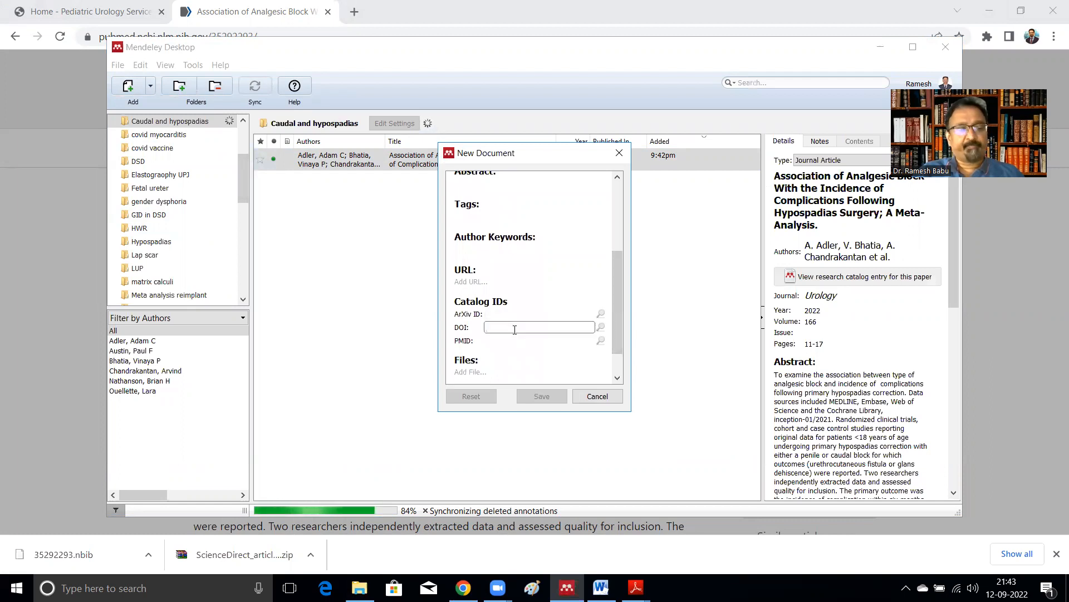
pyautogui.write('10.4103/iju.IJU_252_18')
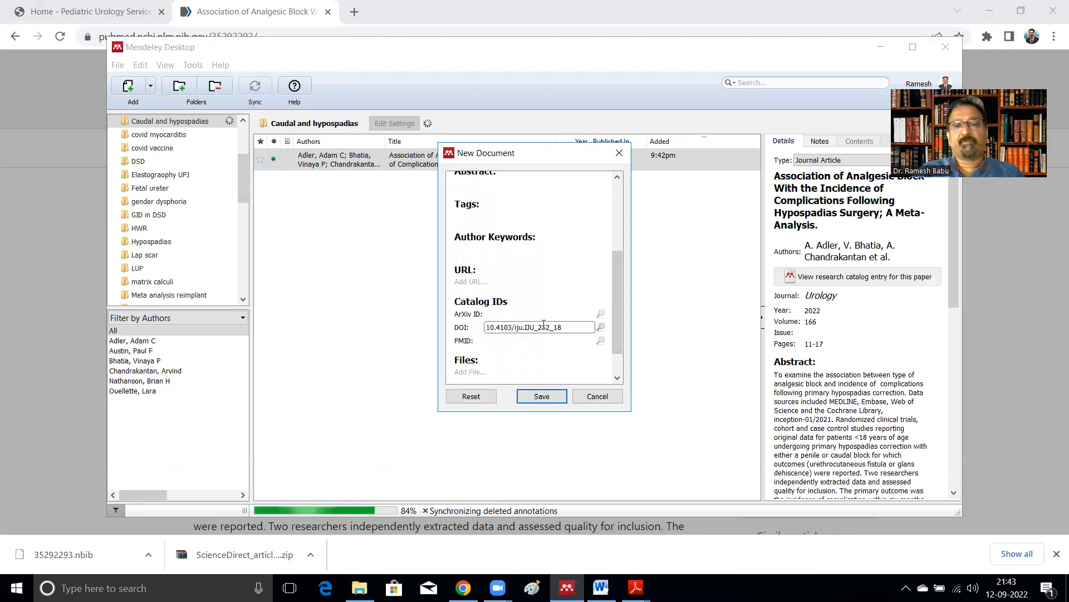
pyautogui.click(601, 328)
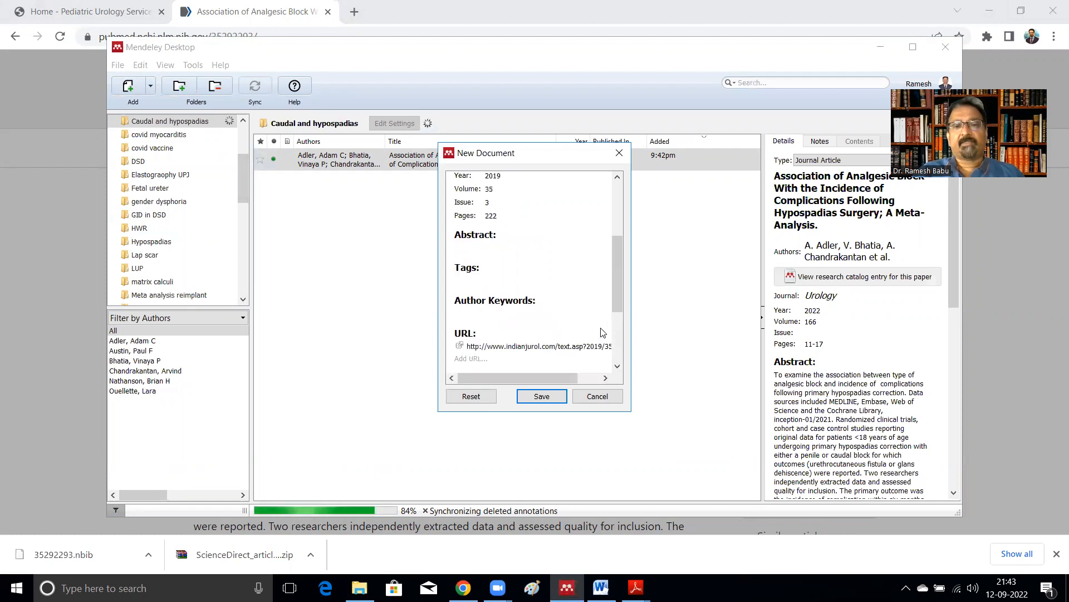
pyautogui.moveTo(619, 306); pyautogui.dragTo(614, 208)
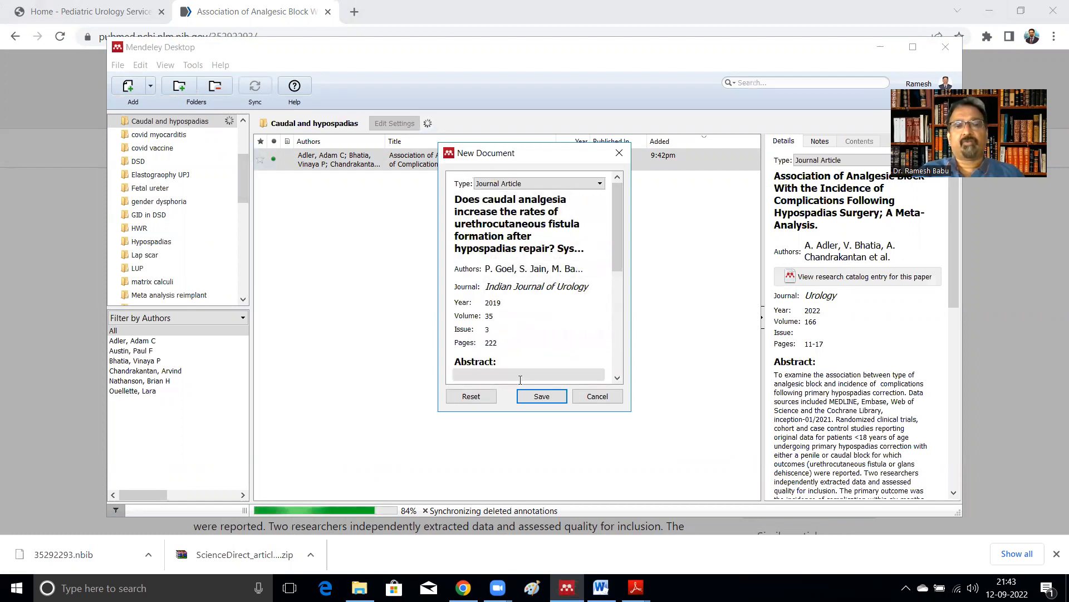
pyautogui.click(540, 398)
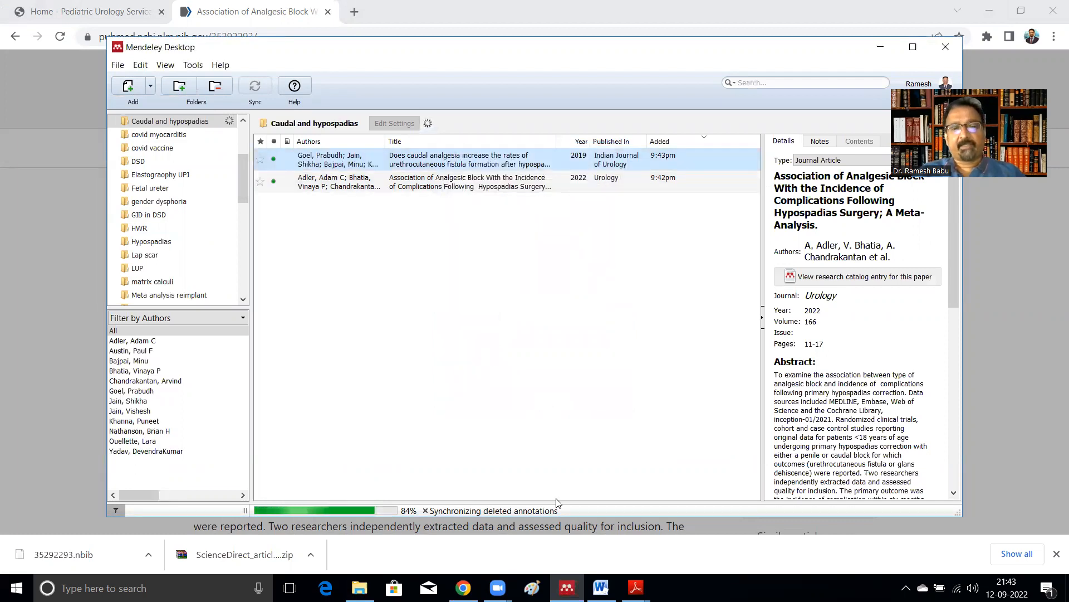
pyautogui.click(359, 588)
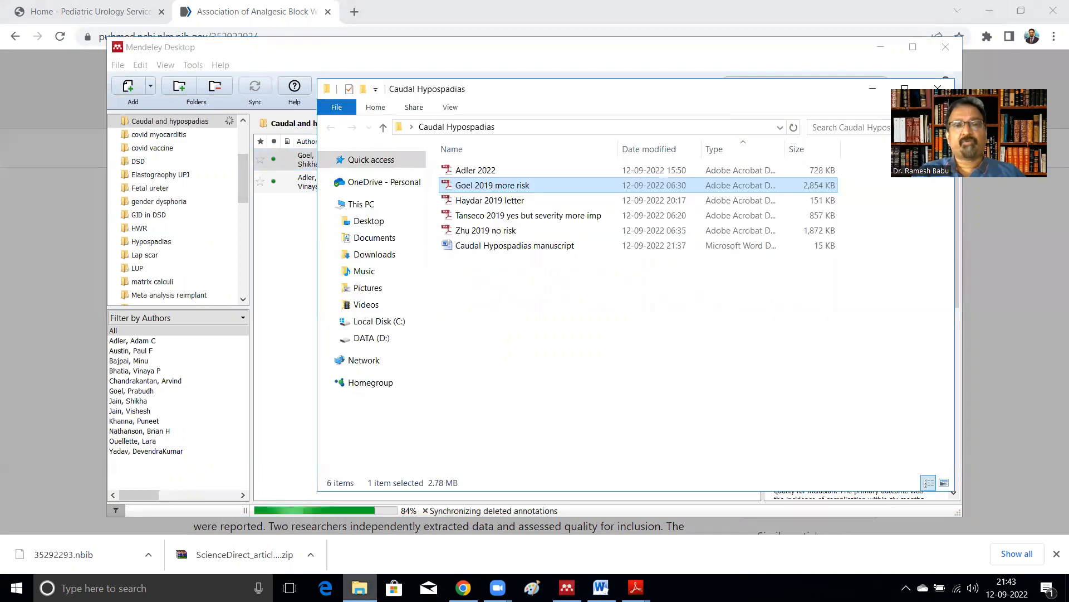
pyautogui.doubleClick(475, 200)
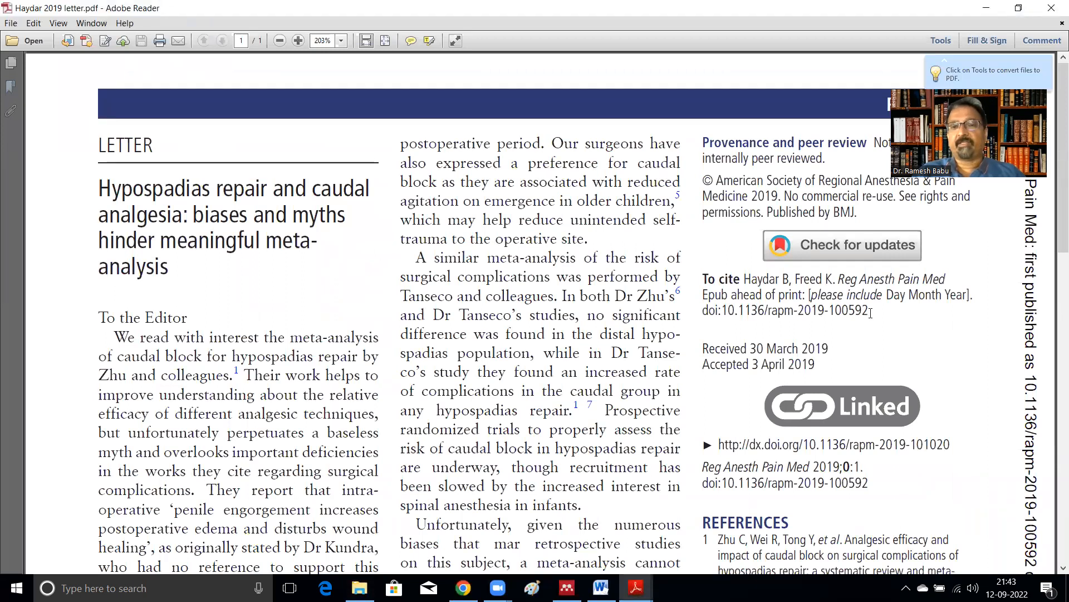
pyautogui.moveTo(870, 312); pyautogui.dragTo(723, 315)
pyautogui.hotkey('ctrl', 'c')
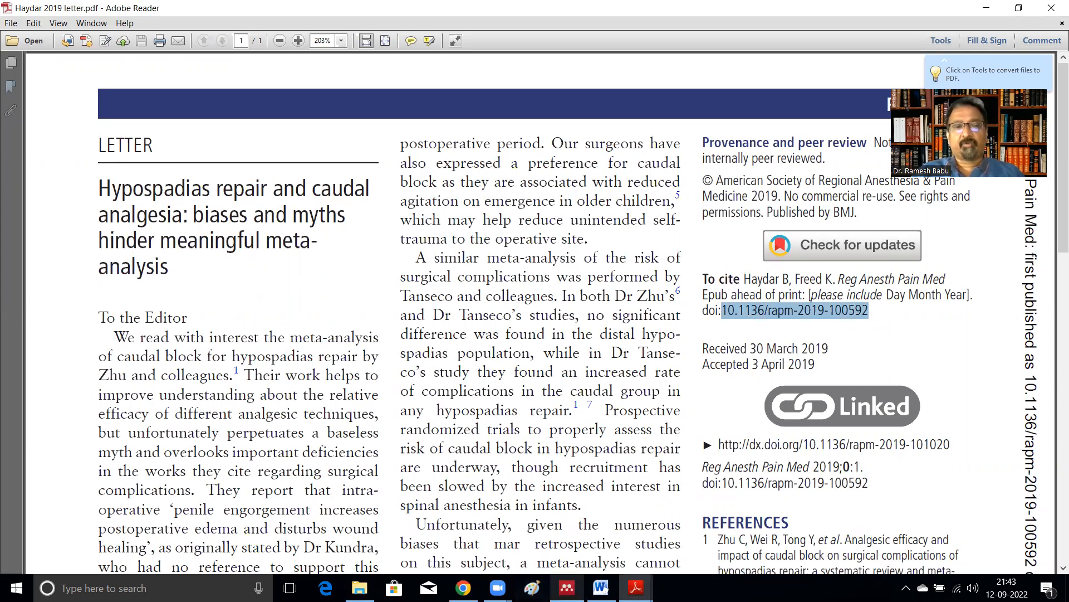
# Step: Add the Haydar 2019 letter as a manual entry by pasting and looking up its DOI, then save it
pyautogui.click(568, 588)
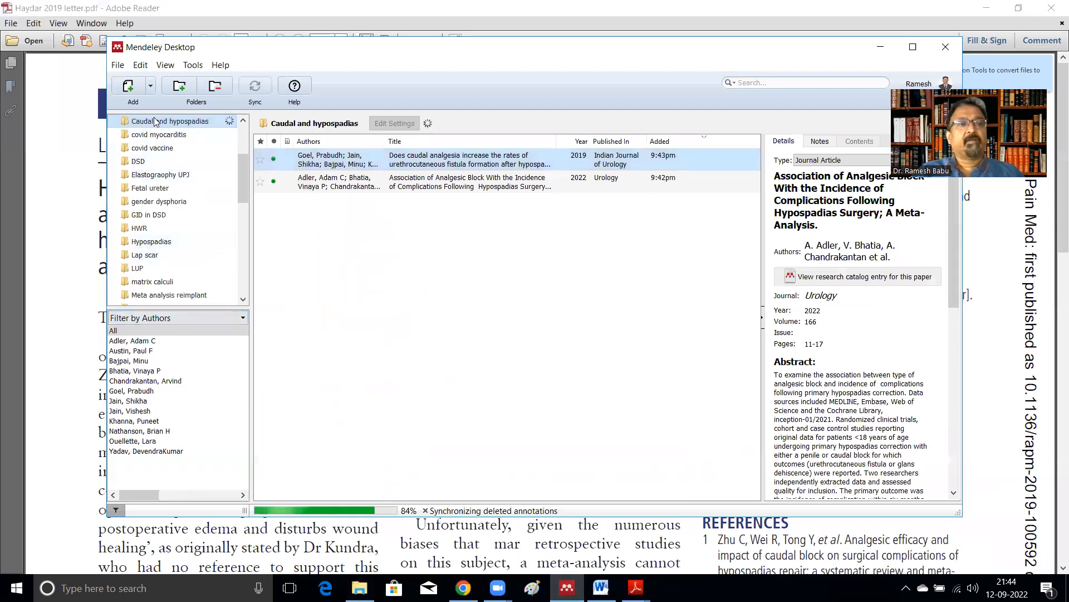
pyautogui.click(151, 88)
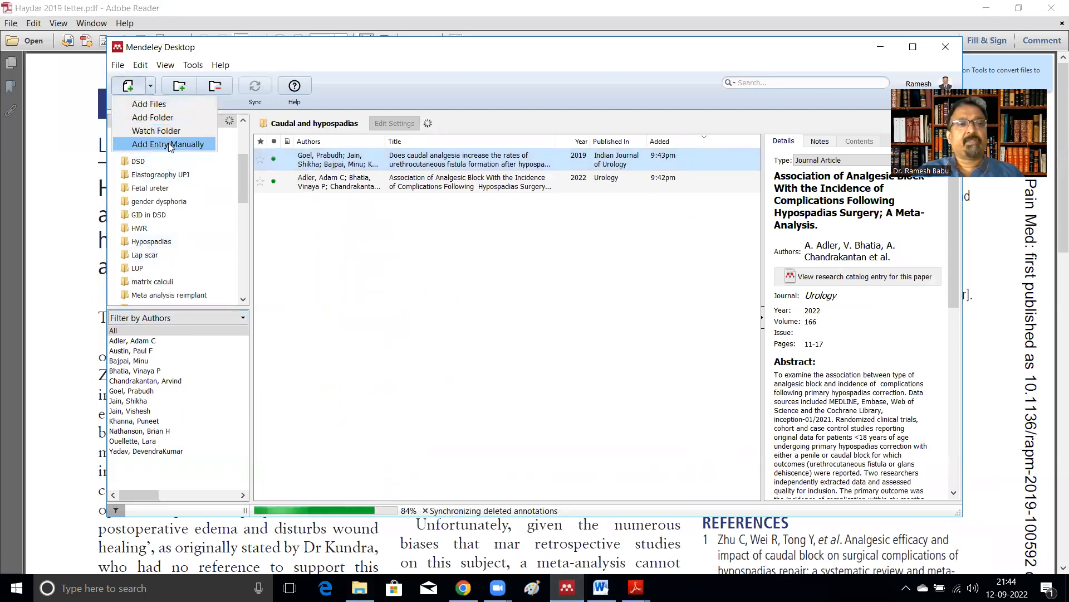
pyautogui.click(169, 145)
pyautogui.moveTo(615, 204); pyautogui.dragTo(630, 267)
pyautogui.click(515, 344)
pyautogui.hotkey('ctrl', 'v')
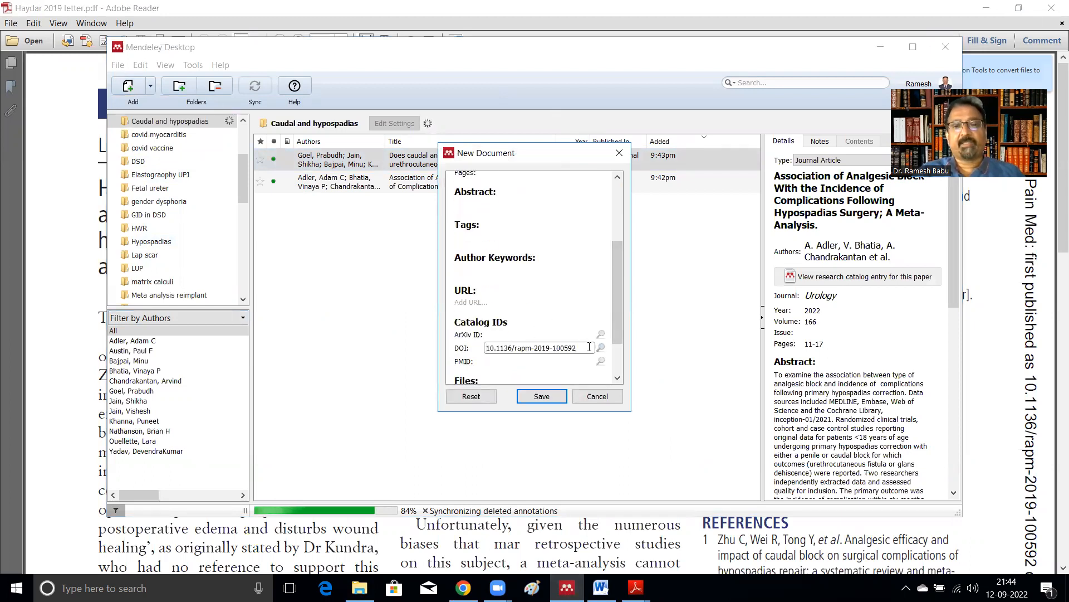
pyautogui.click(601, 349)
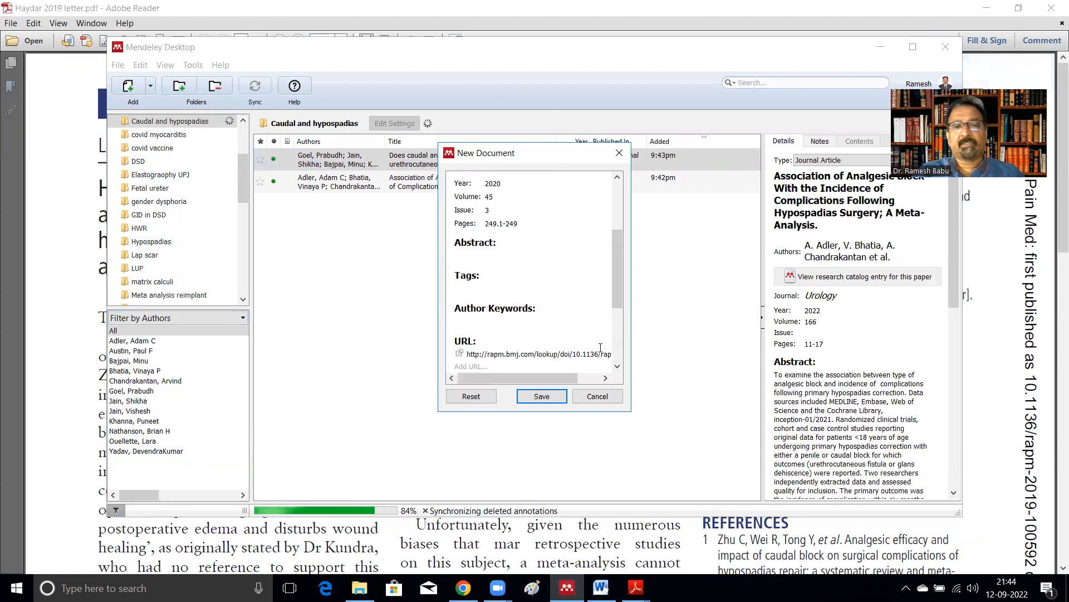
pyautogui.click(541, 396)
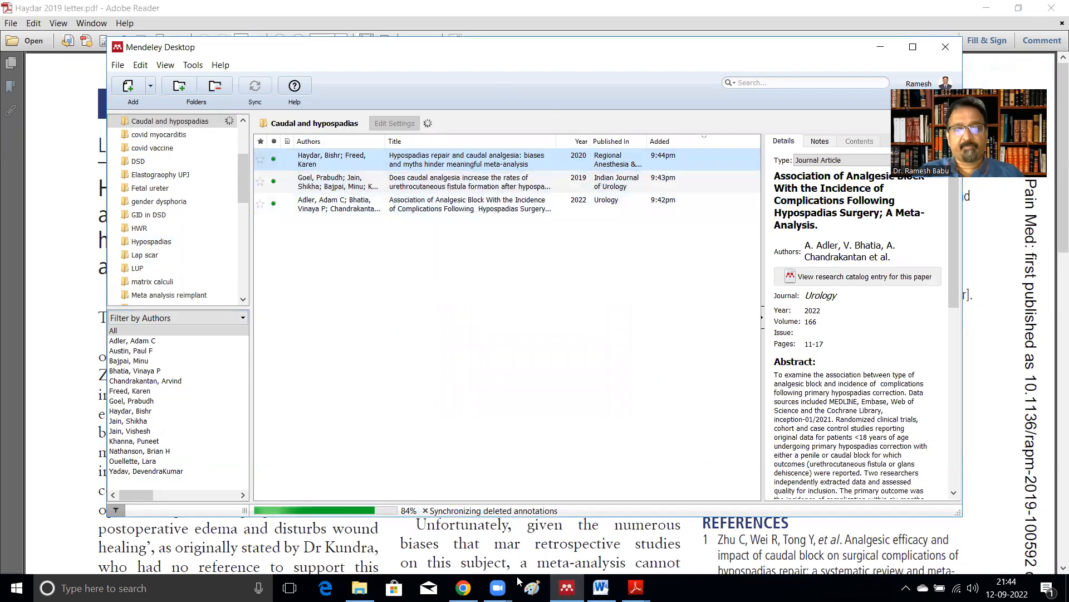
# Step: Open the Tanseco 2019 yes but severity more imp PDF from the Caudal Hypospadias folder
pyautogui.click(360, 587)
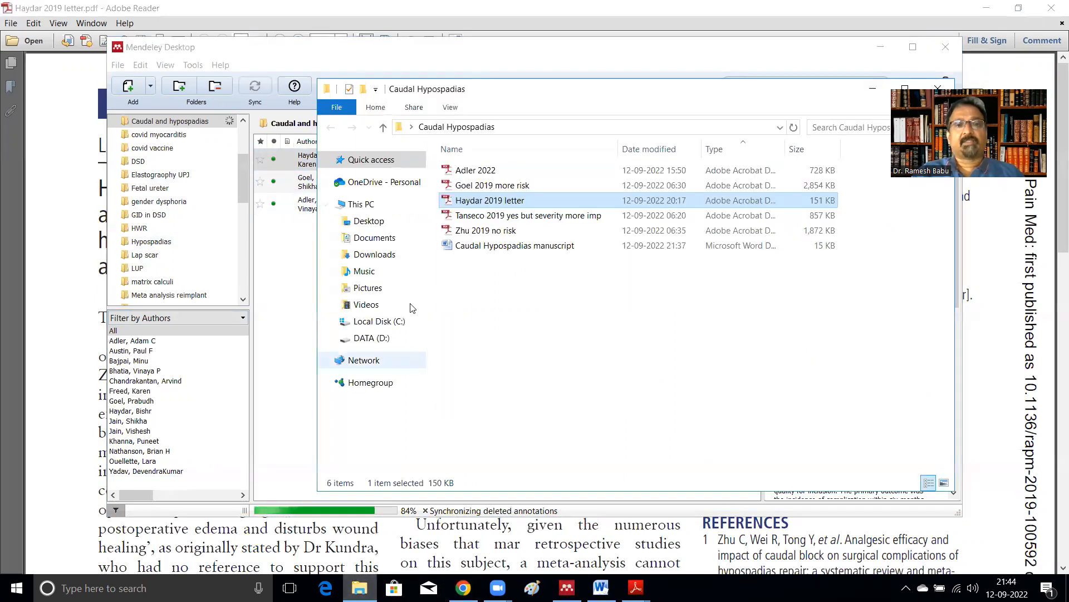
pyautogui.doubleClick(530, 219)
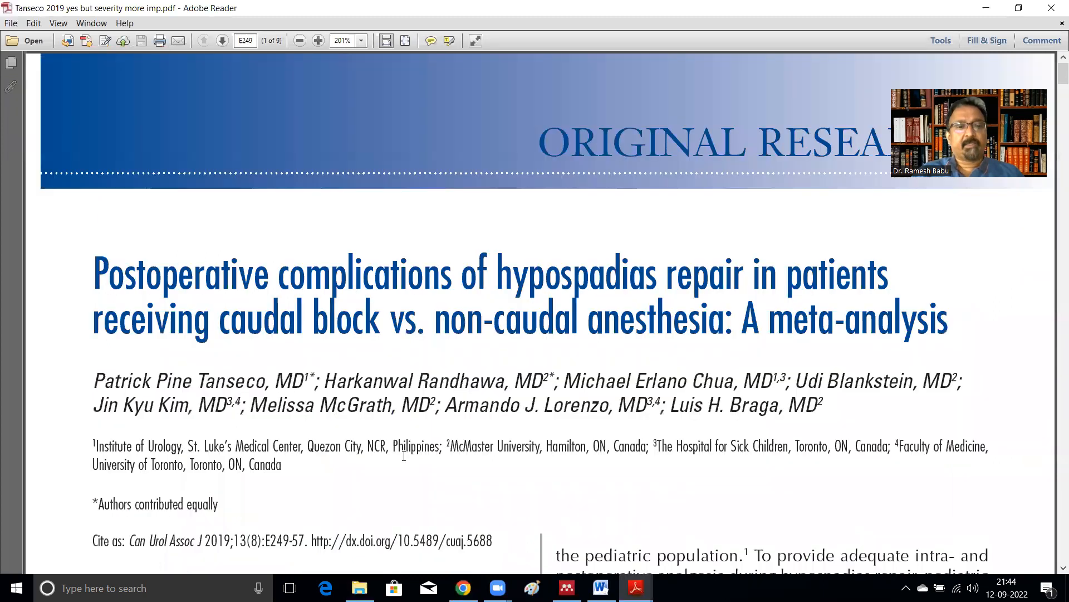
pyautogui.scroll(-1, 399, 470)
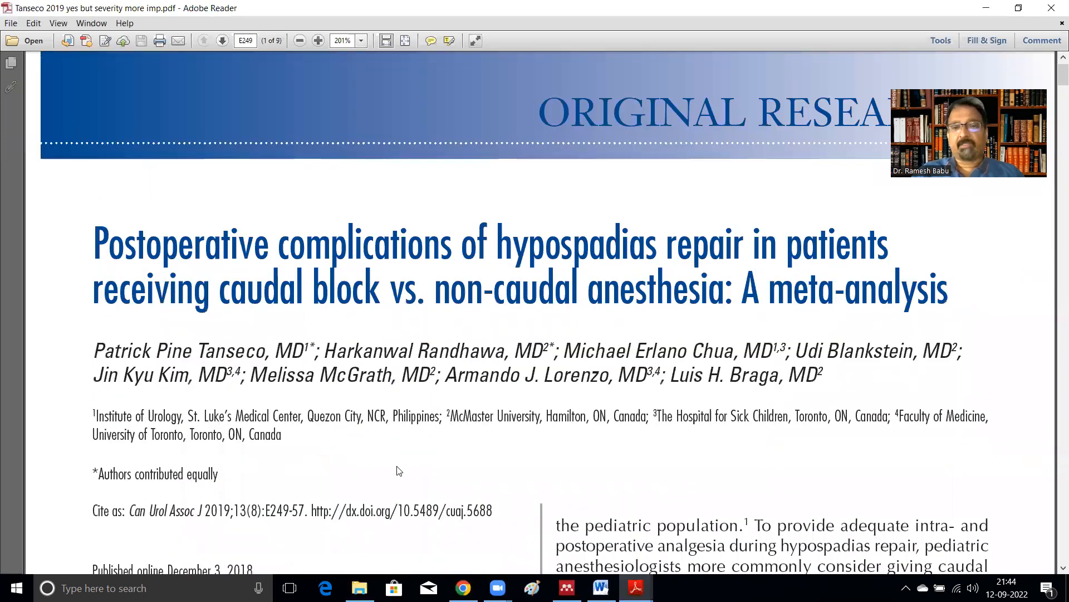
pyautogui.moveTo(96, 240); pyautogui.dragTo(745, 243)
pyautogui.click(681, 226)
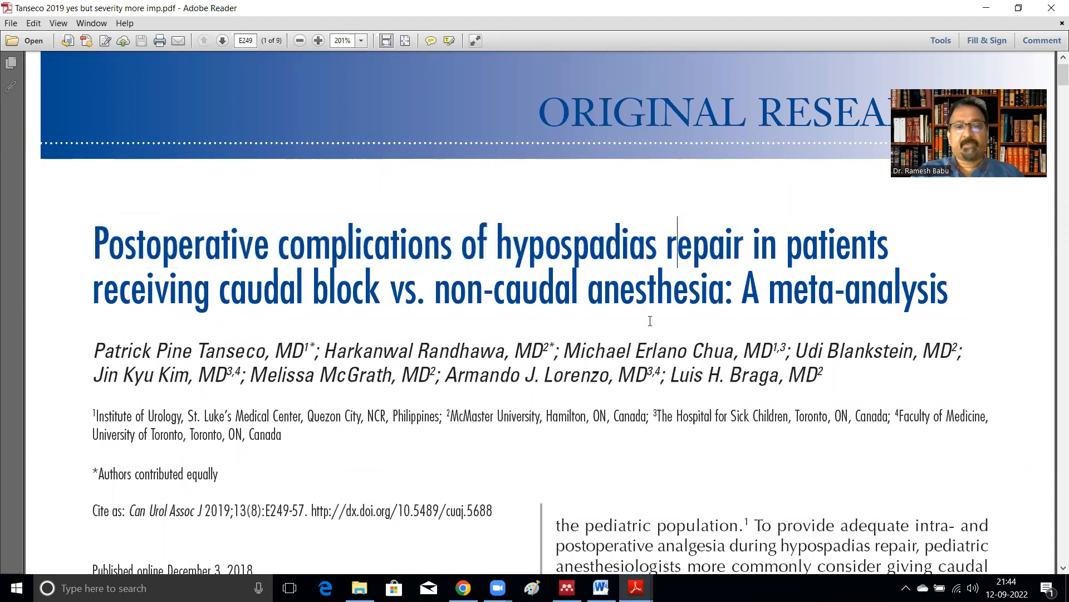
# Step: Scroll through the Tanseco meta-analysis pages to check for a DOI or citation details
pyautogui.scroll(-3, 650, 321)
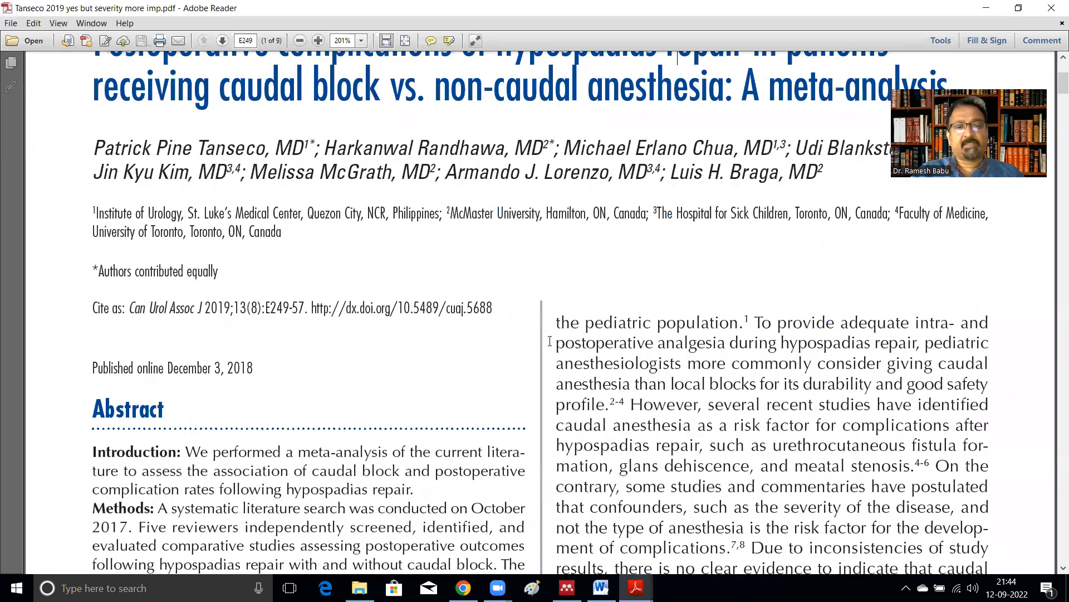
pyautogui.scroll(-16, 545, 318)
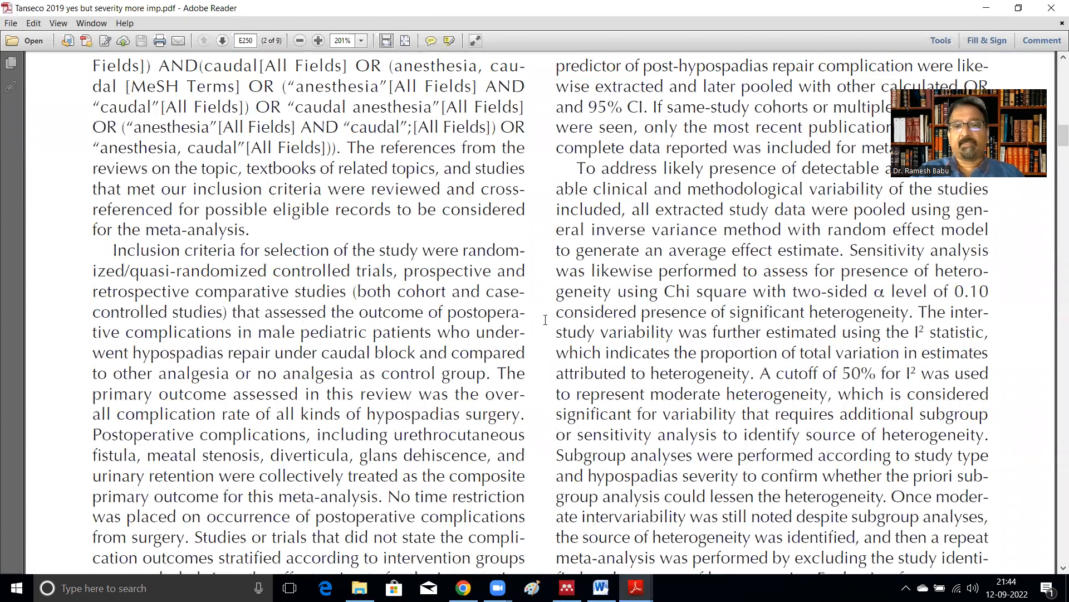
pyautogui.scroll(-10, 545, 319)
pyautogui.scroll(-15, 543, 315)
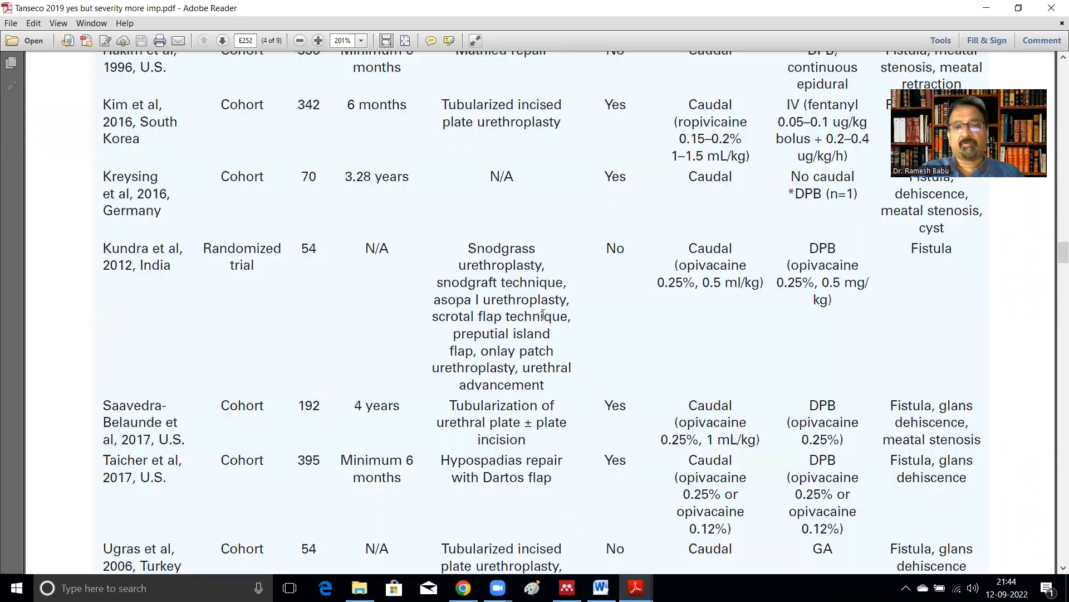
pyautogui.scroll(-15, 543, 315)
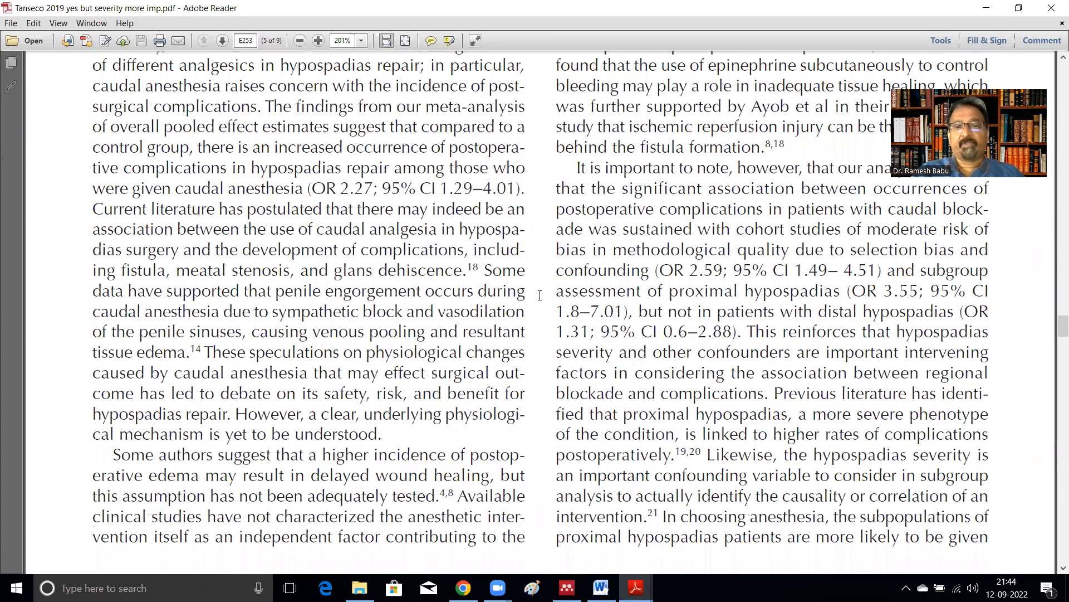
pyautogui.scroll(-20, 540, 295)
pyautogui.scroll(8, 539, 287)
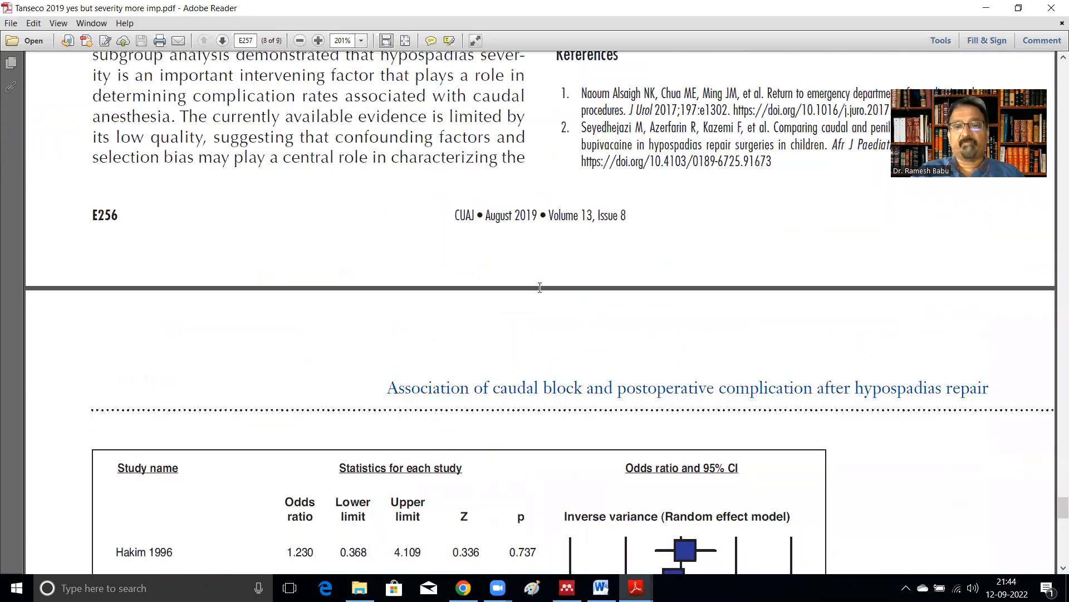
pyautogui.scroll(-10, 540, 287)
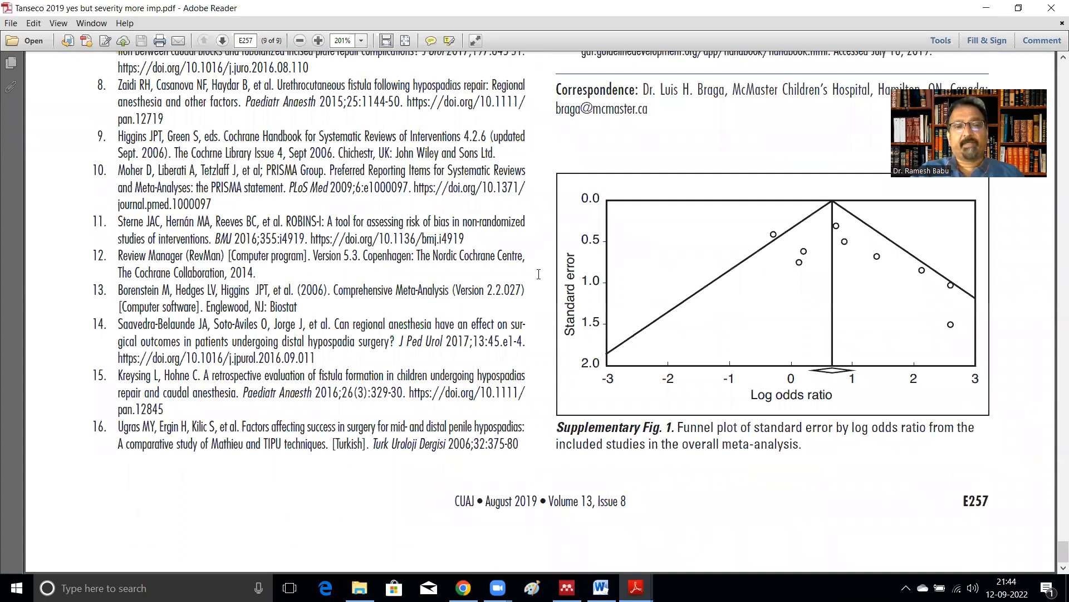
pyautogui.scroll(4, 538, 273)
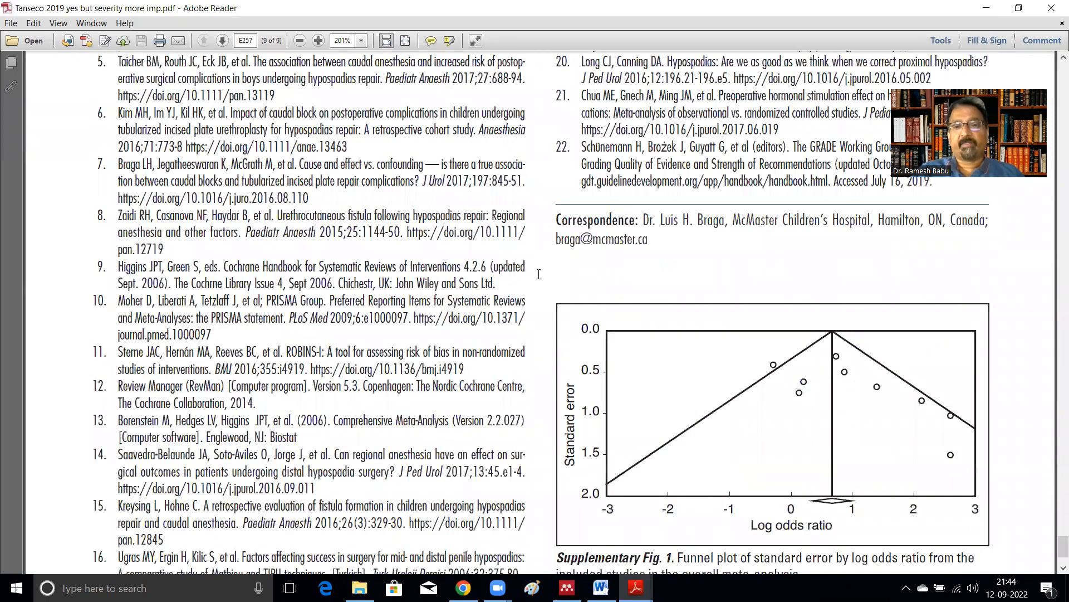
pyautogui.scroll(14, 538, 274)
pyautogui.scroll(20, 539, 273)
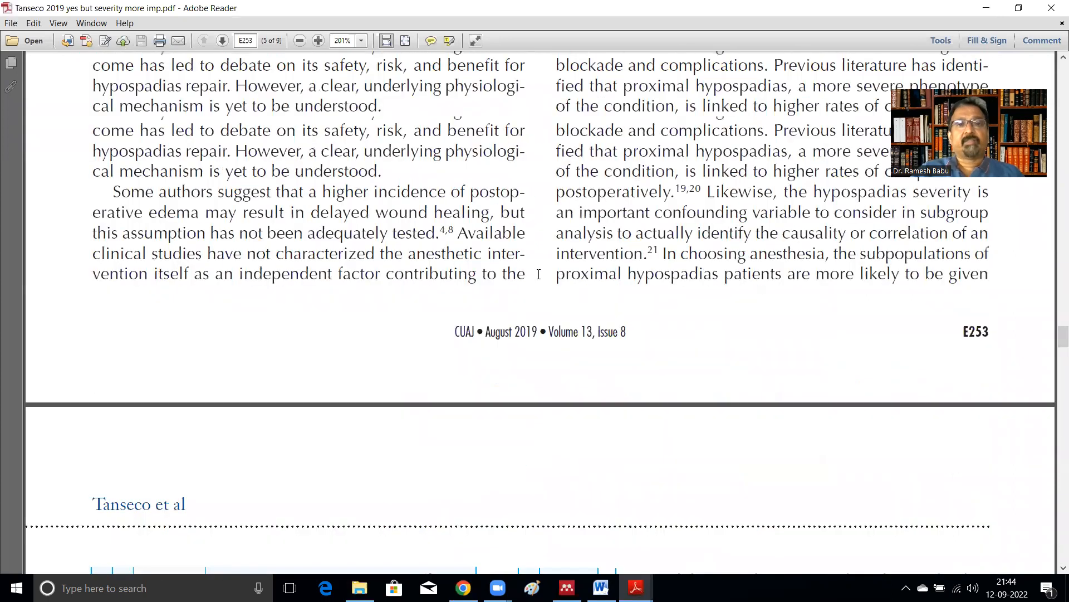
pyautogui.scroll(20, 538, 273)
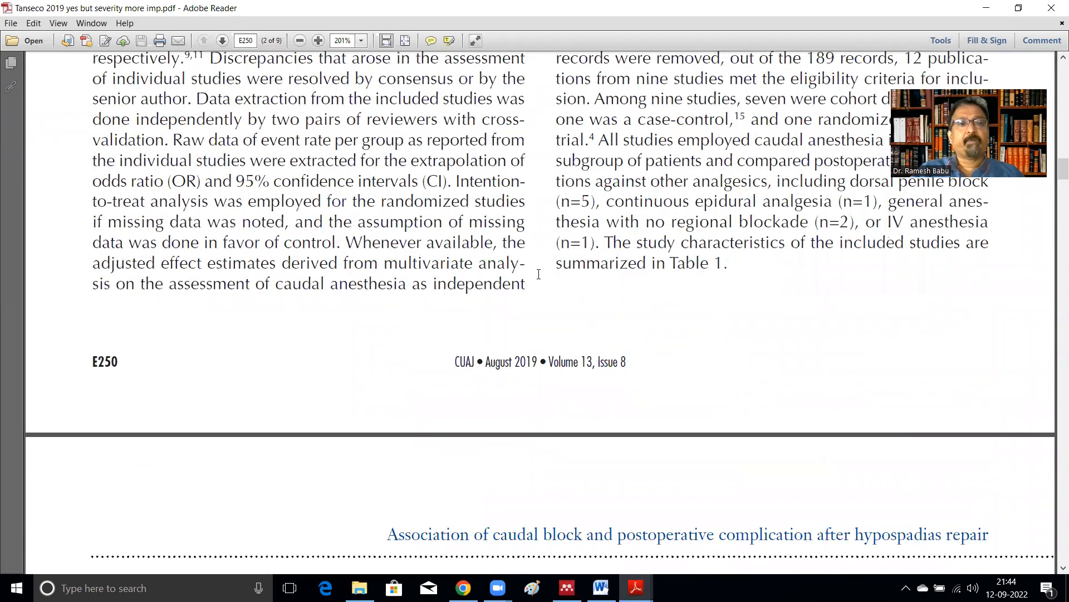
pyautogui.scroll(15, 539, 274)
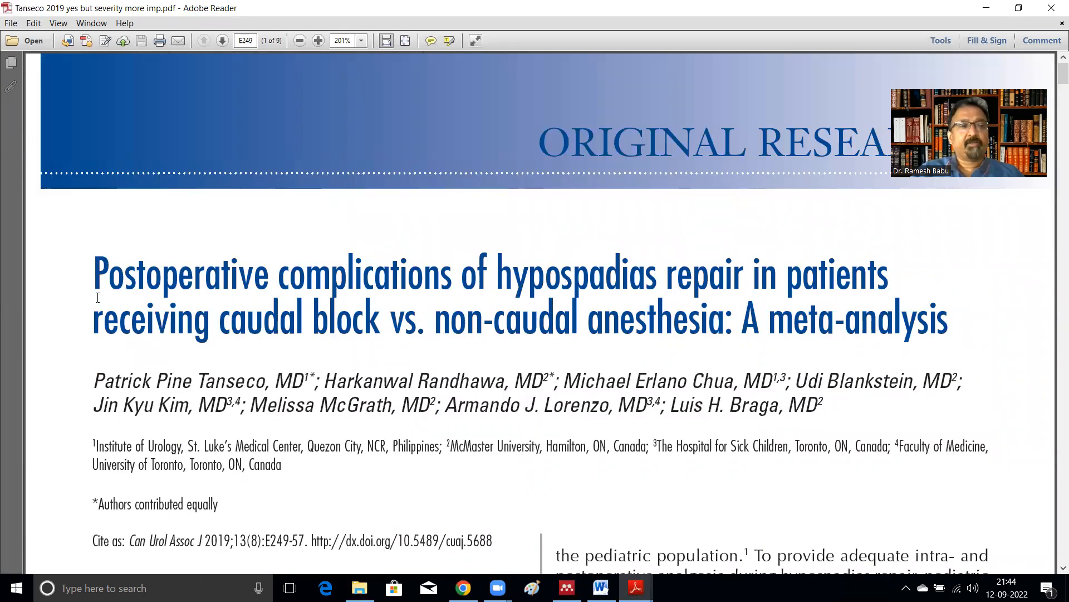
# Step: Copy the Tanseco article's title from the PDF and search PubMed for it
pyautogui.moveTo(89, 278); pyautogui.dragTo(861, 318)
pyautogui.hotkey('ctrl', 'c')
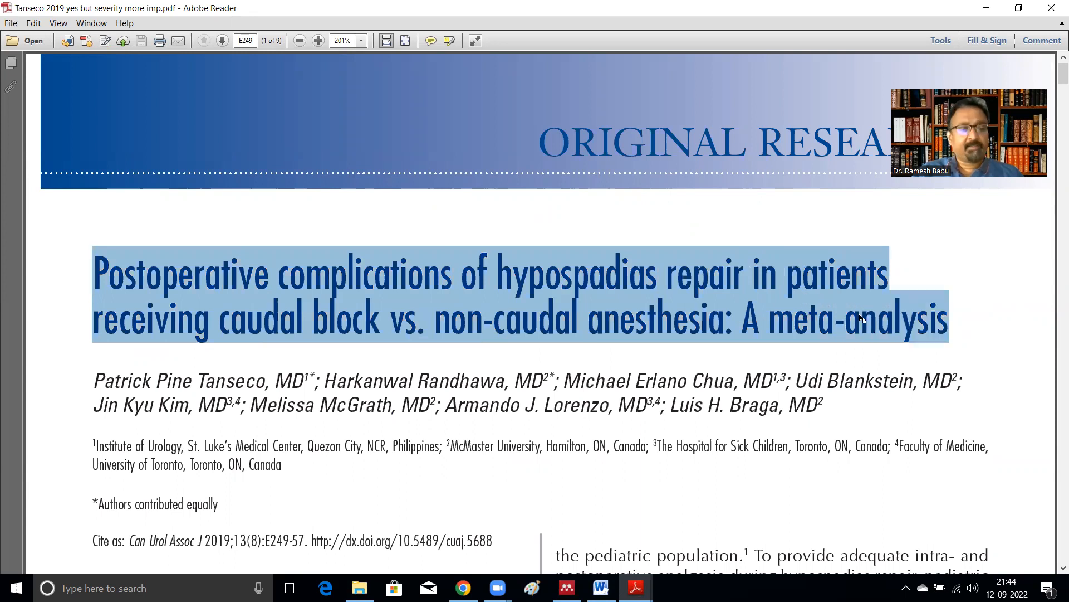
pyautogui.click(463, 588)
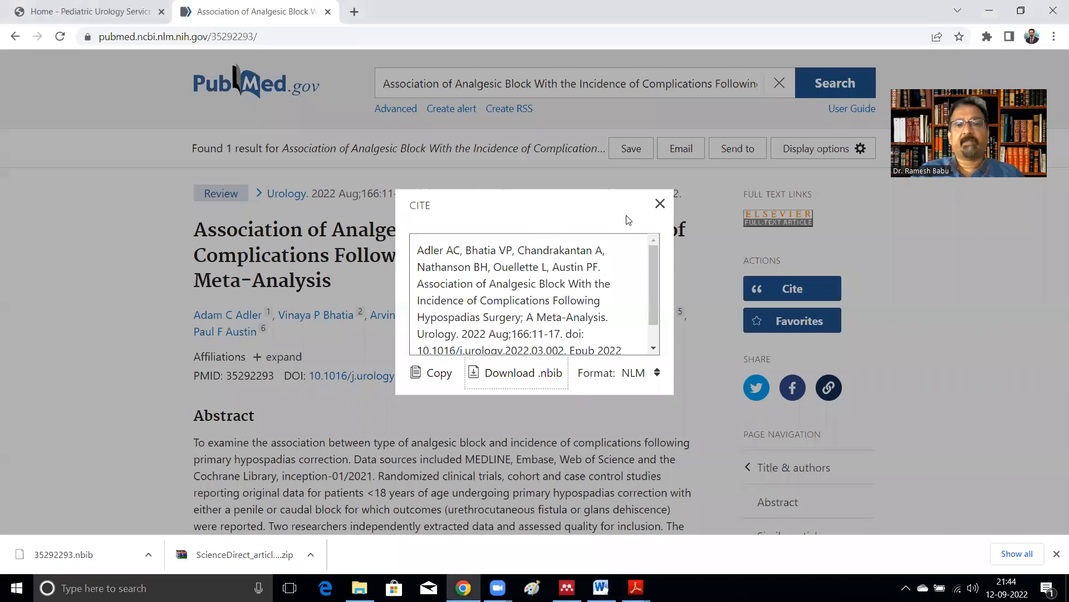
pyautogui.click(661, 205)
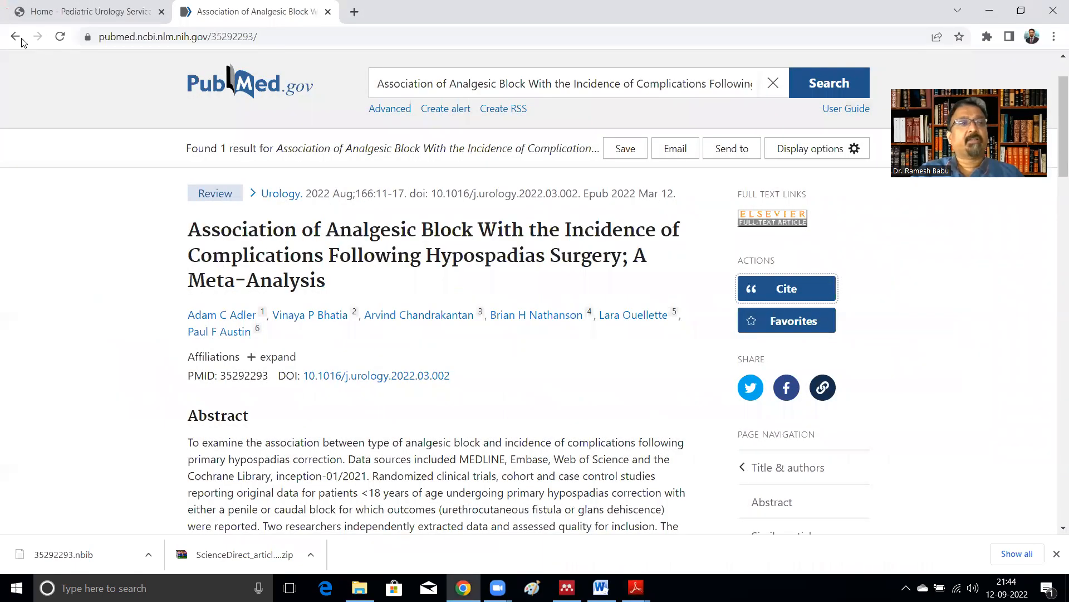
pyautogui.click(15, 37)
pyautogui.click(255, 240)
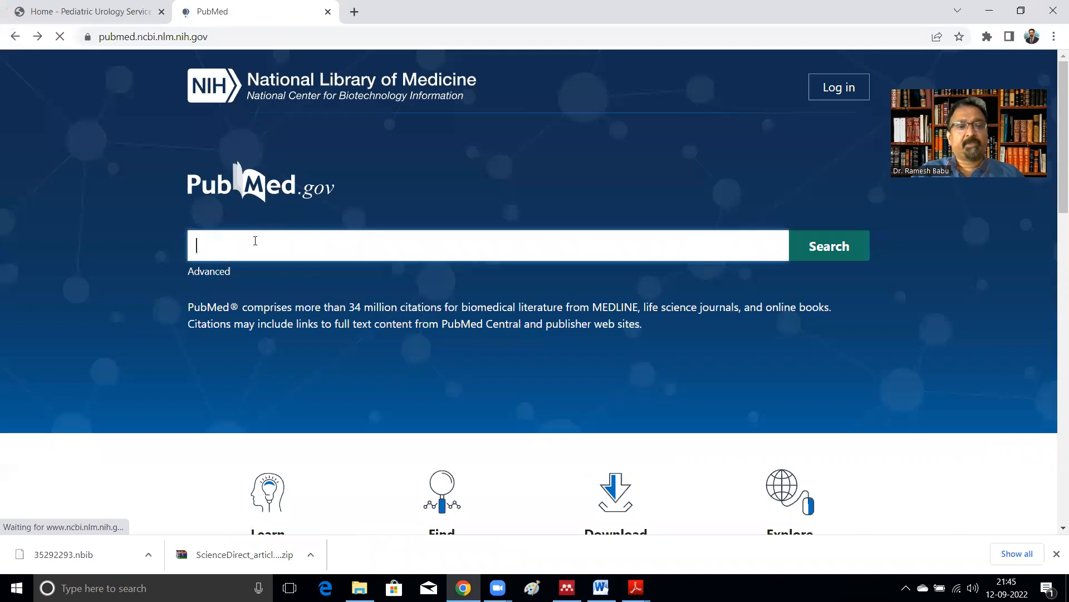
pyautogui.hotkey('ctrl', 'v')
pyautogui.press('Return')
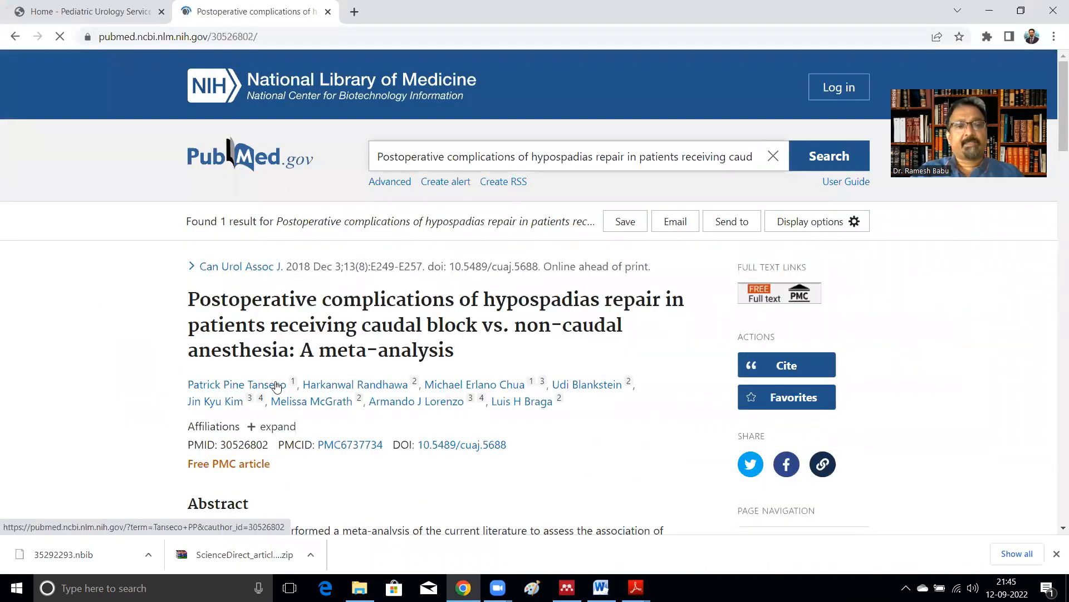
# Step: Download the Tanseco citation as an .nbib file and add it to the Caudal and hypospadias folder in Mendeley
pyautogui.click(792, 366)
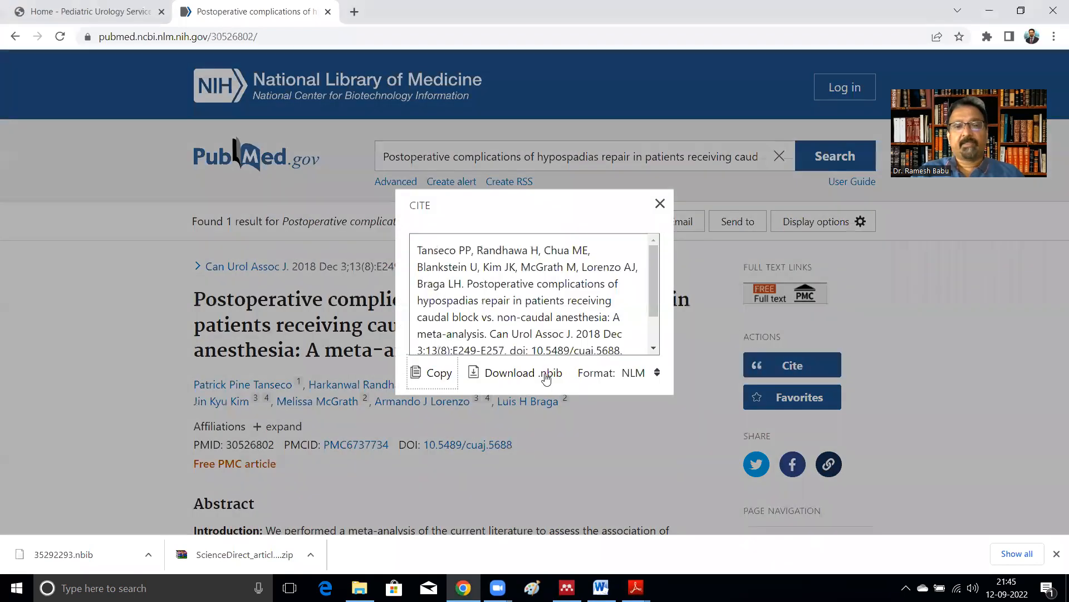
pyautogui.click(544, 378)
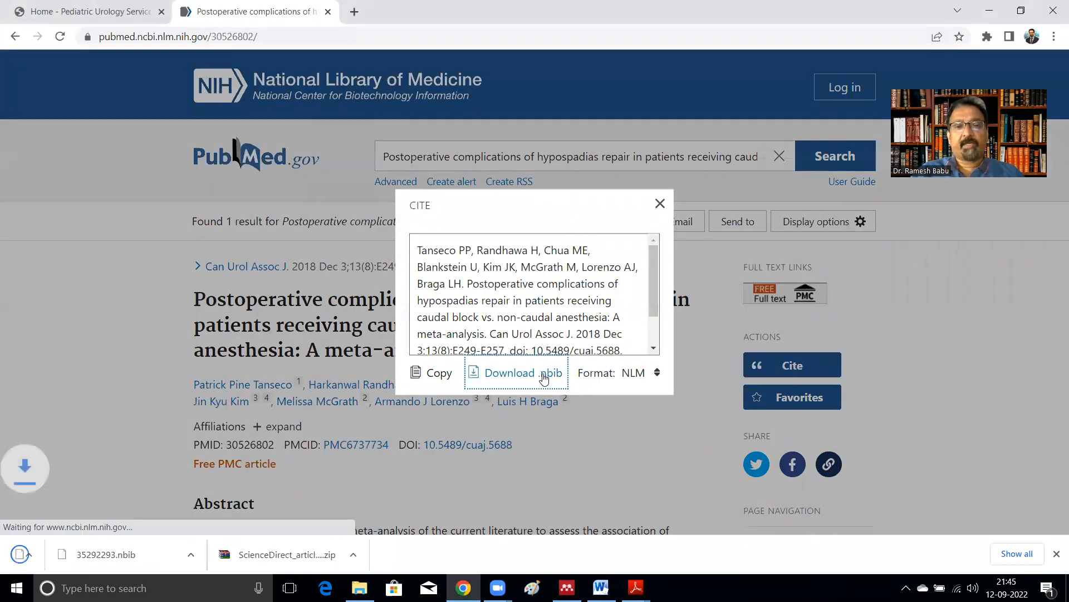
pyautogui.click(568, 586)
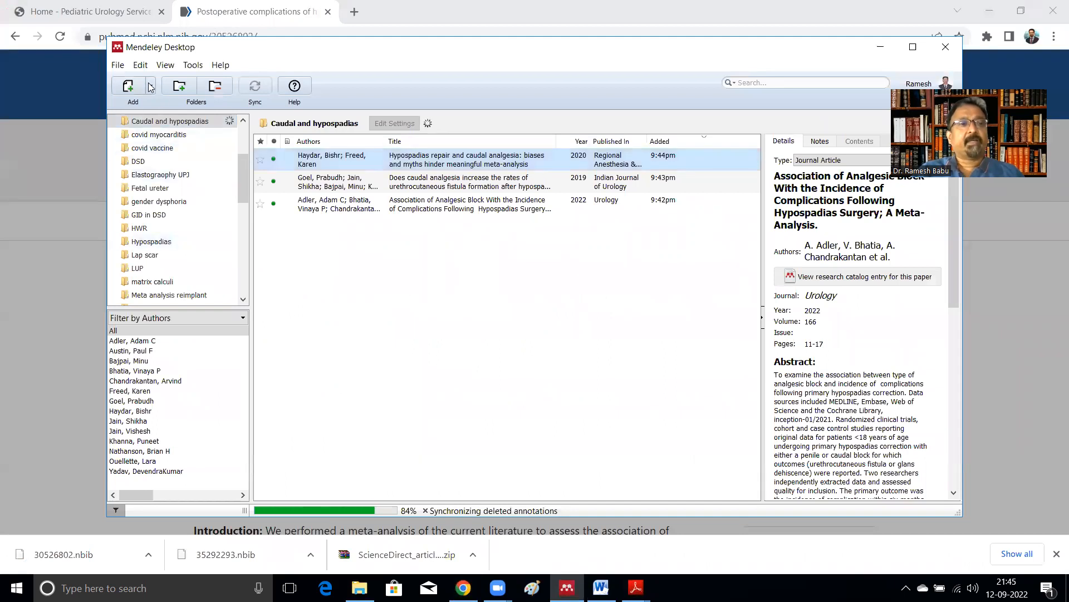
pyautogui.click(149, 87)
pyautogui.click(148, 106)
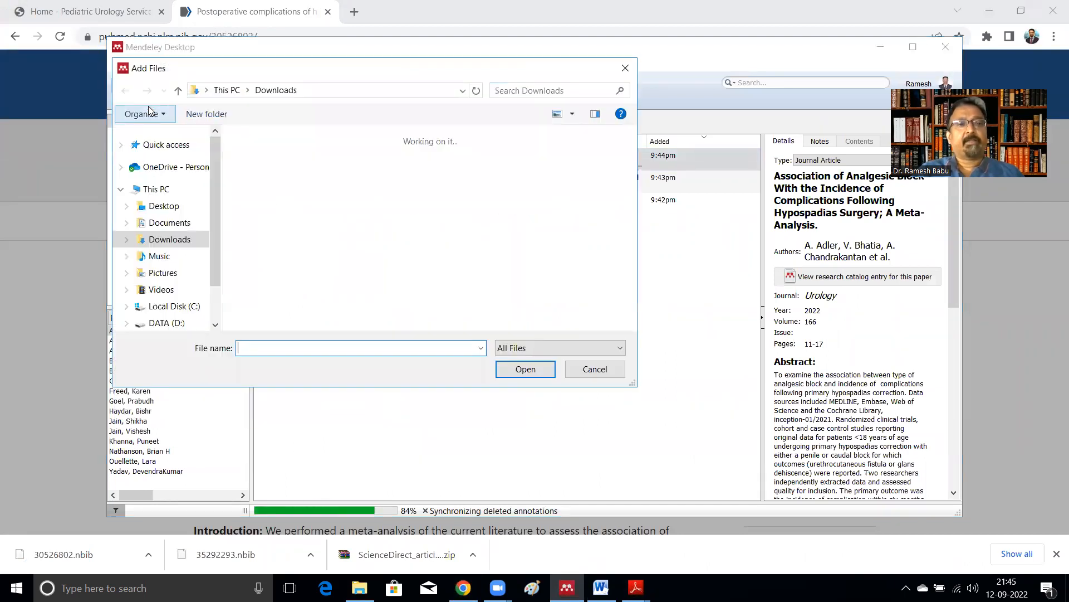
pyautogui.doubleClick(265, 177)
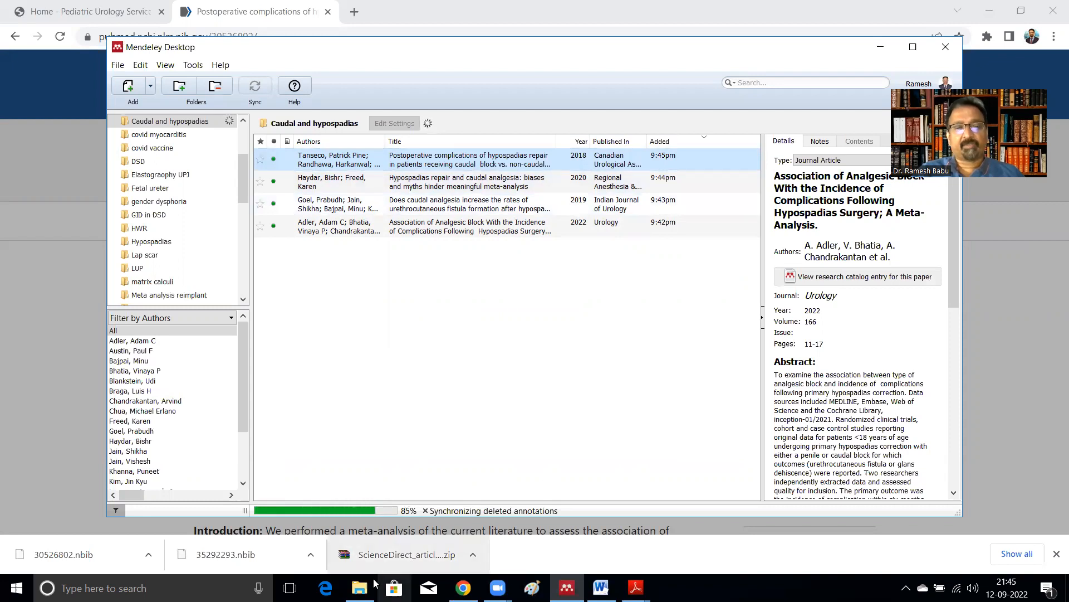
pyautogui.click(360, 587)
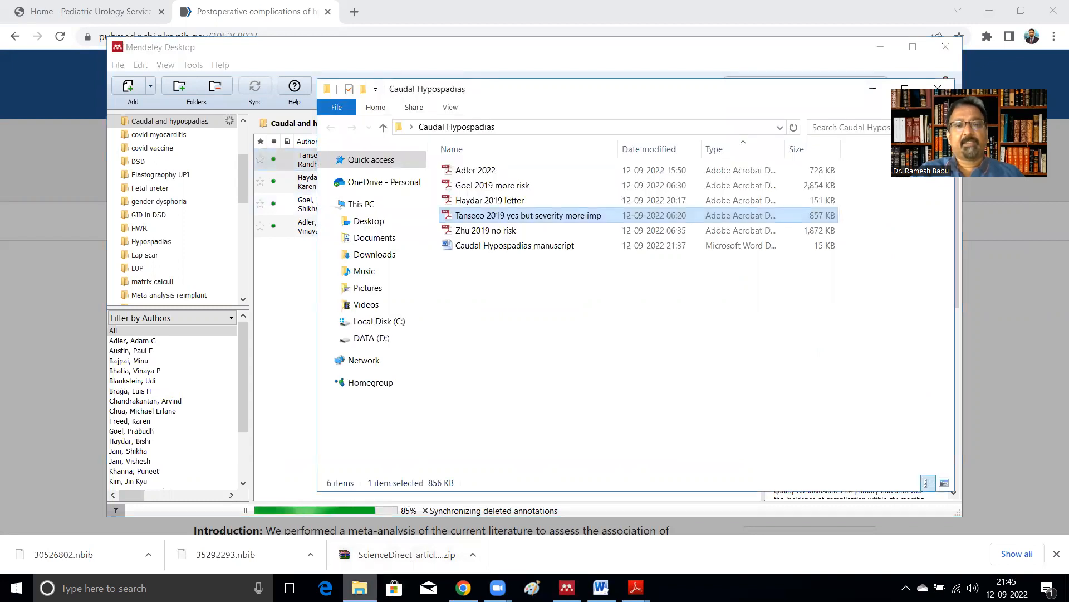
pyautogui.doubleClick(471, 233)
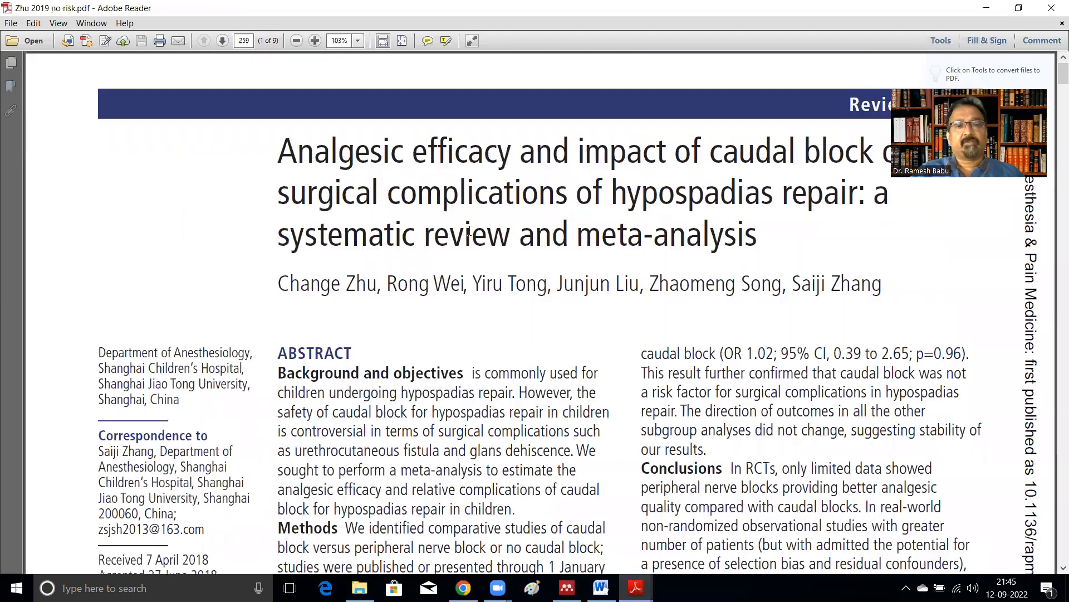
pyautogui.scroll(-5, 403, 362)
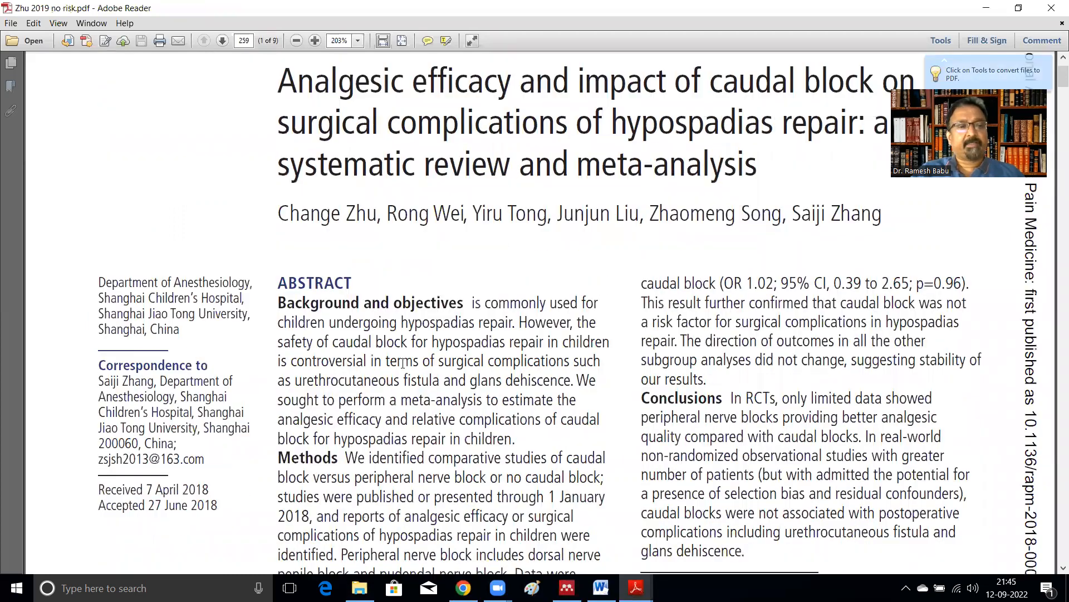
pyautogui.scroll(-13, 401, 347)
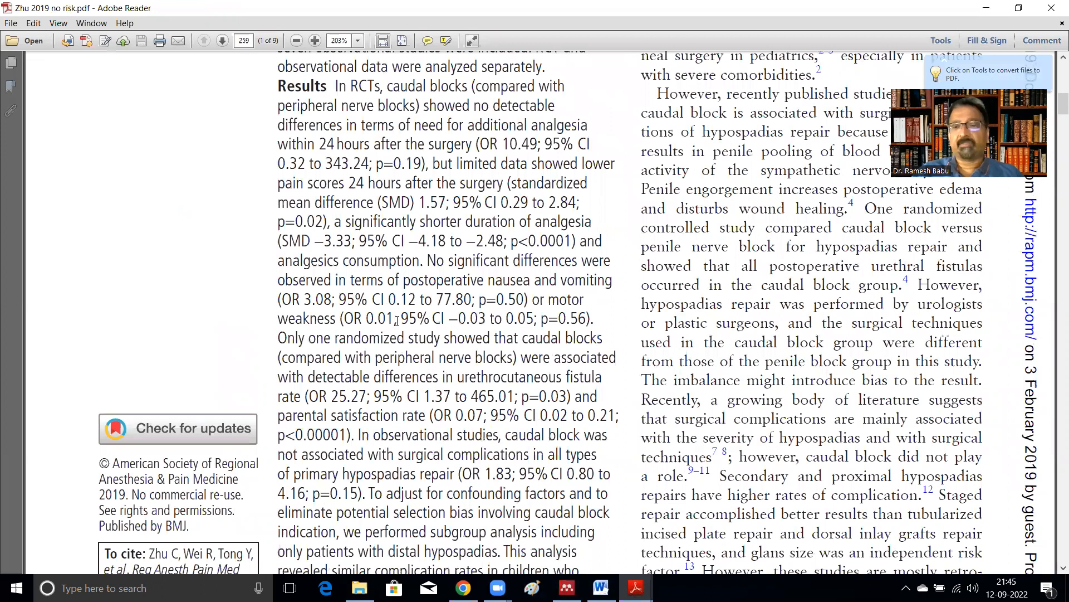
pyautogui.scroll(-4, 396, 321)
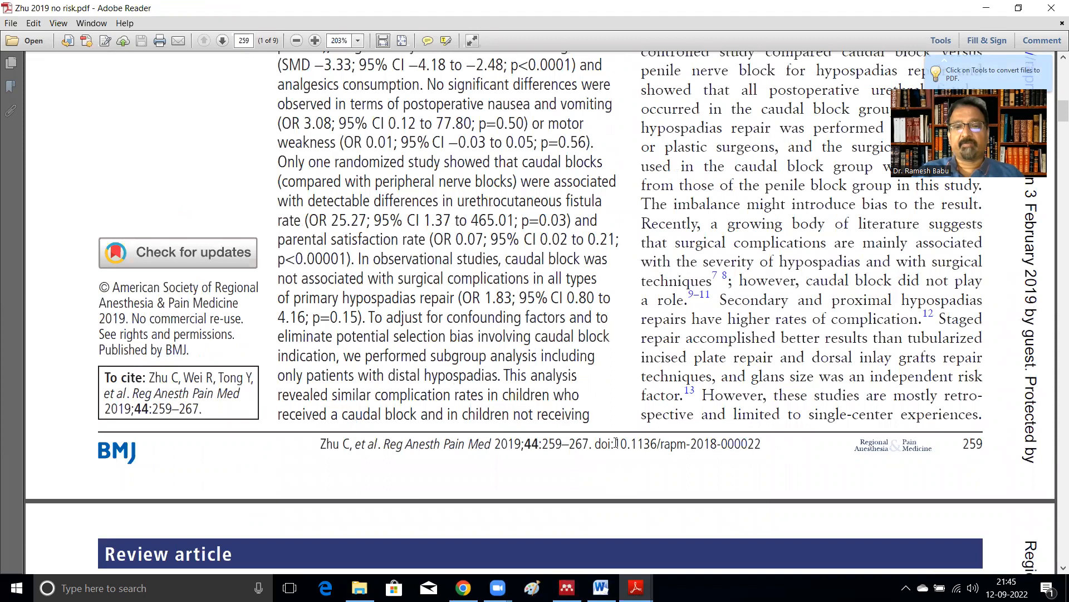
pyautogui.moveTo(615, 444); pyautogui.dragTo(765, 432)
pyautogui.hotkey('ctrl', 'c')
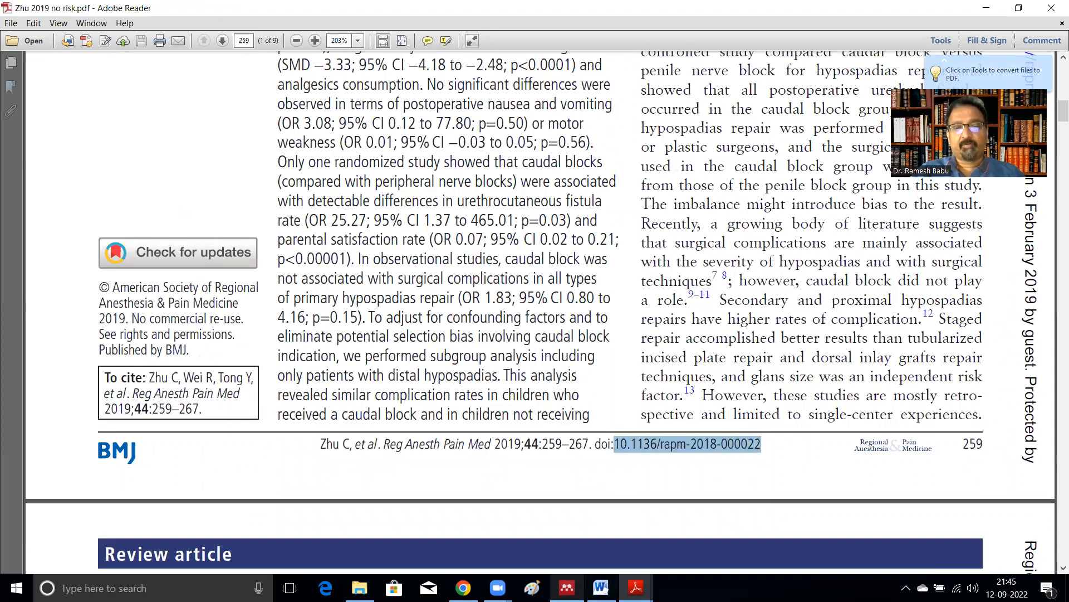
# Step: Add the Zhu 2019 article as a manual entry by pasting and looking up its DOI, then save it
pyautogui.click(567, 587)
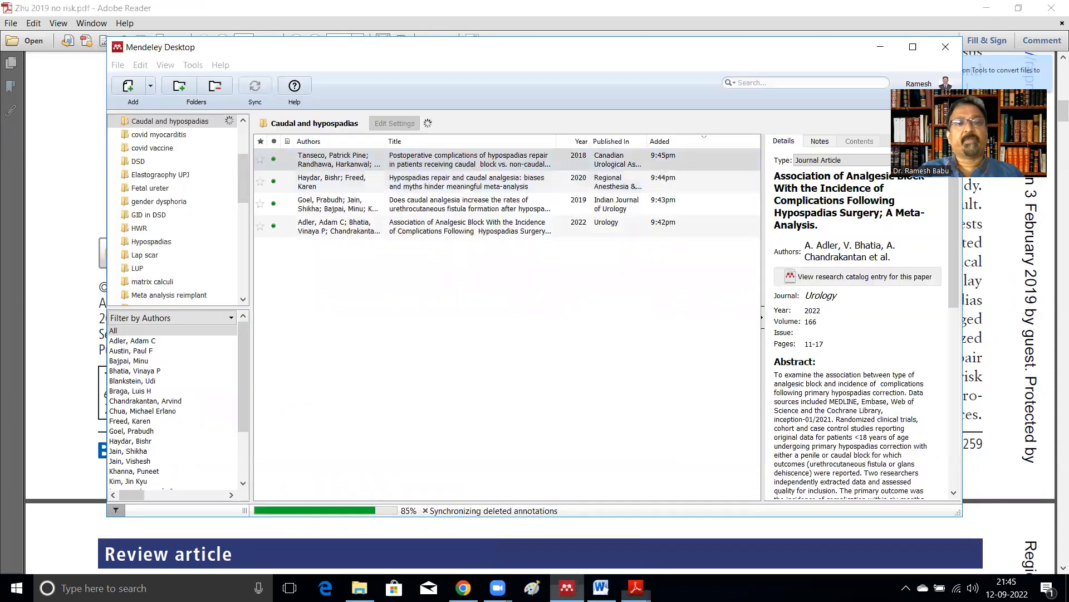
pyautogui.click(151, 88)
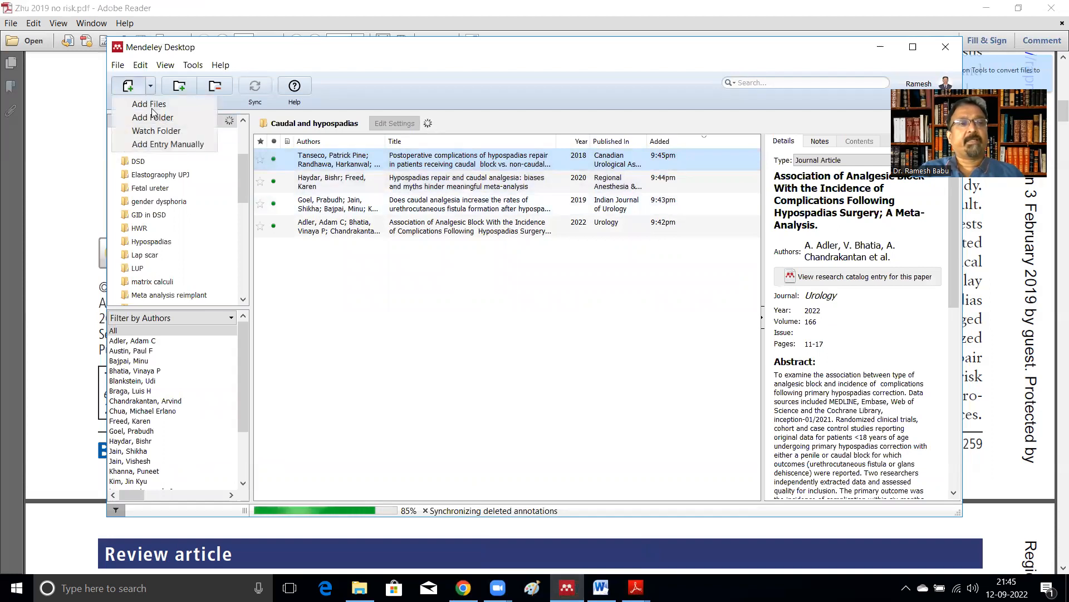
pyautogui.click(165, 144)
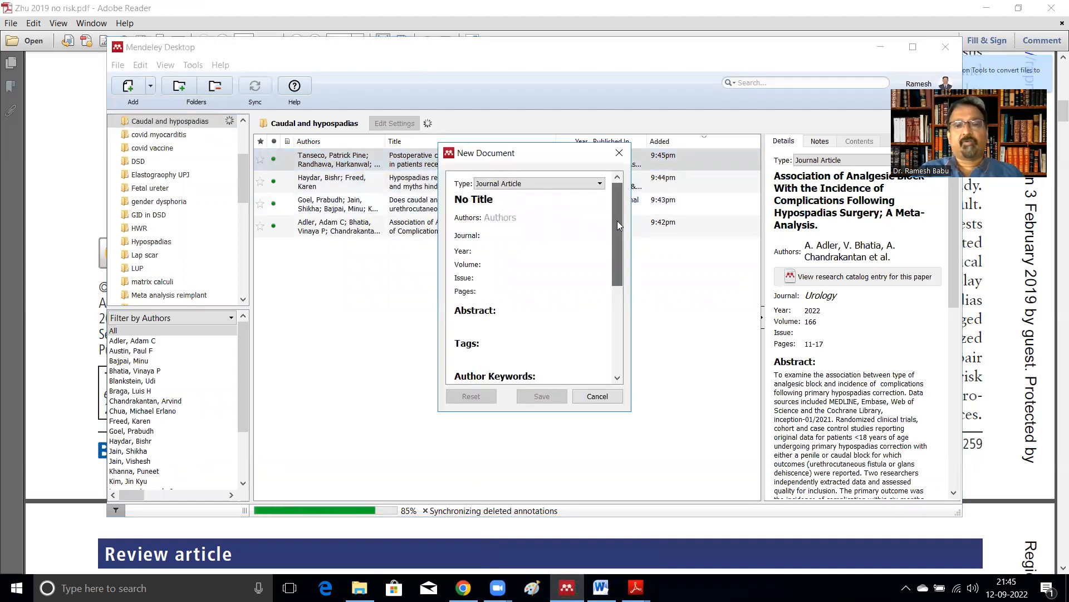
pyautogui.moveTo(617, 225); pyautogui.dragTo(619, 276)
pyautogui.click(502, 359)
pyautogui.hotkey('ctrl', 'v')
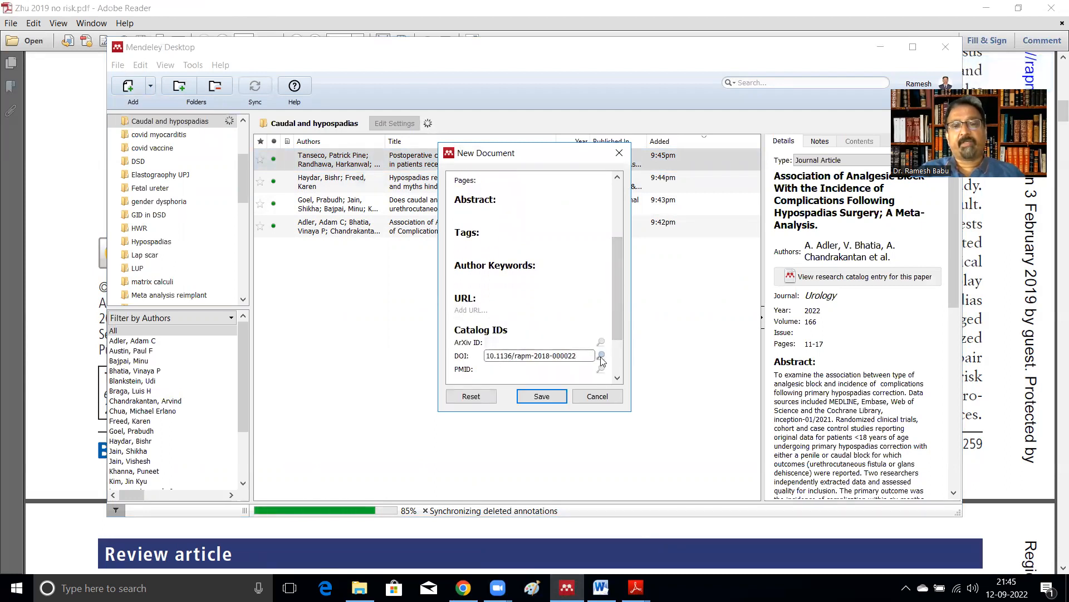
pyautogui.click(601, 356)
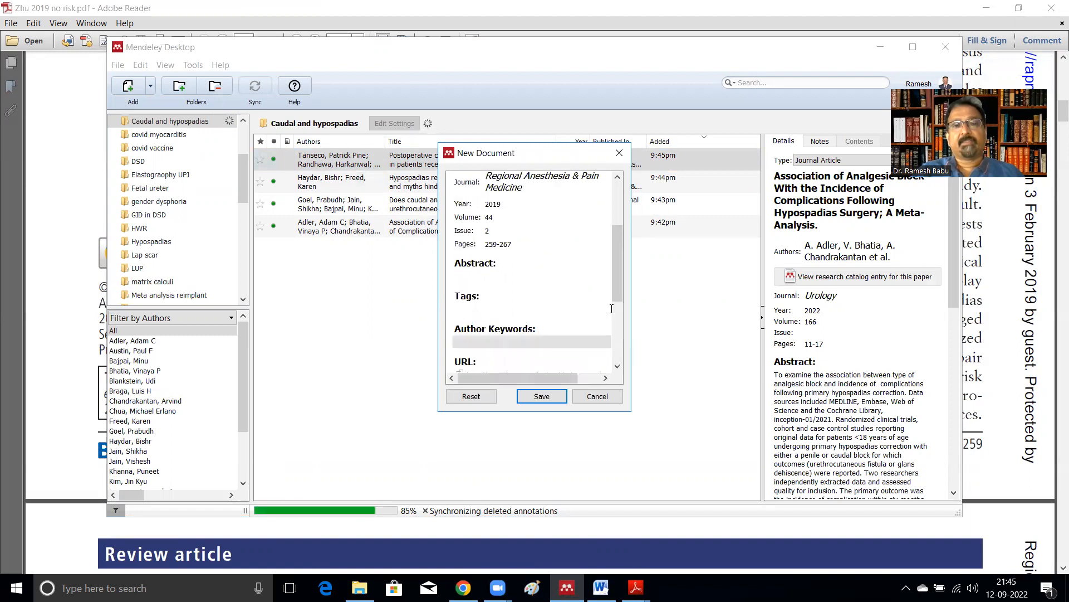
pyautogui.moveTo(617, 285); pyautogui.dragTo(615, 213)
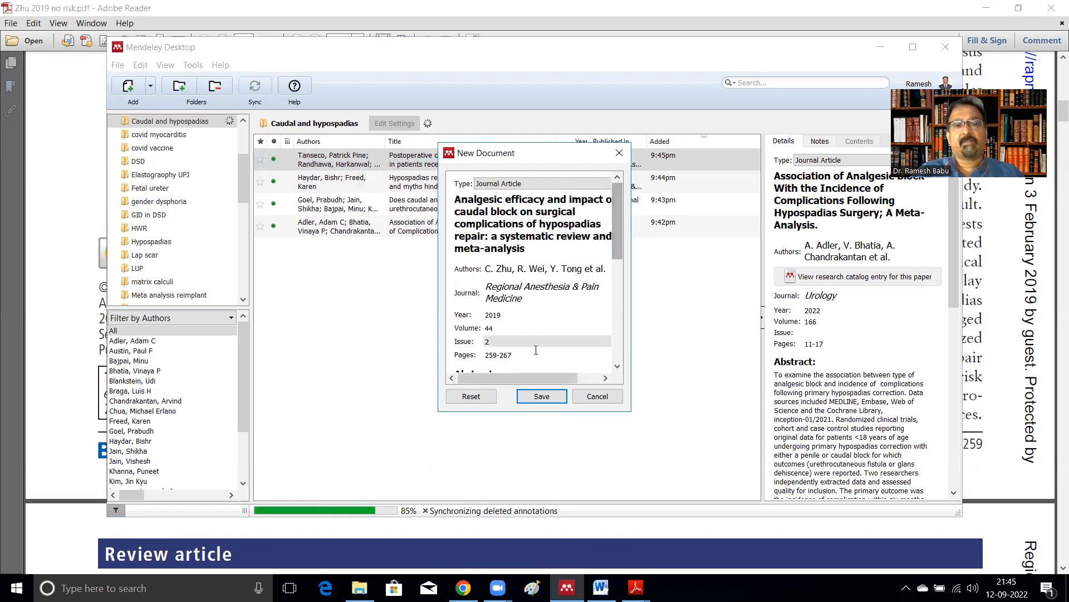
pyautogui.click(541, 396)
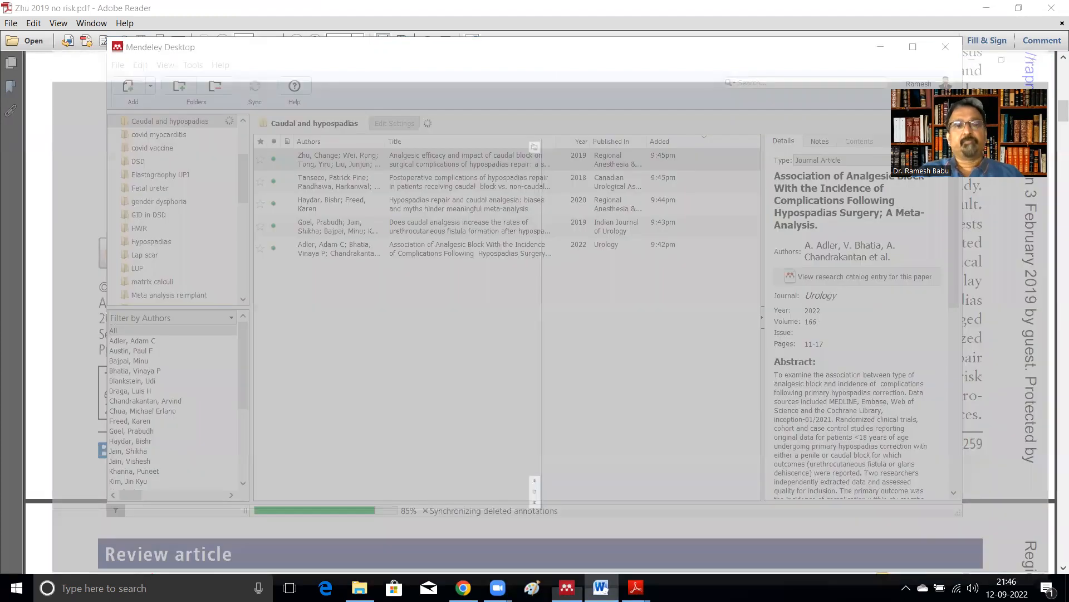
# Step: Set the Mendeley citation style of the Caudal Hypospadias manuscript to Journal of Pediatric Urology
pyautogui.click(600, 586)
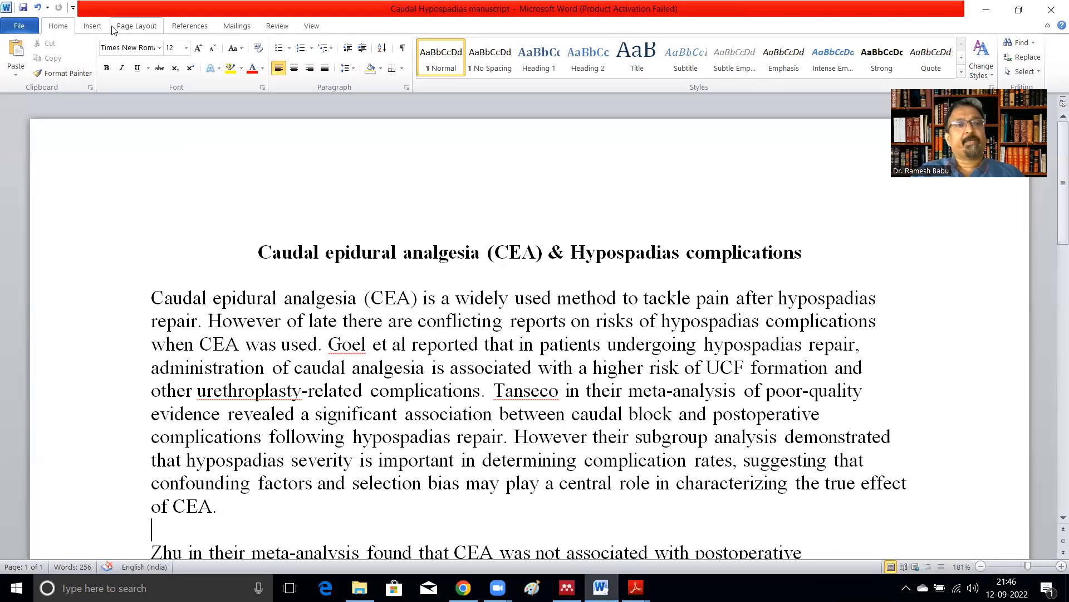
pyautogui.click(190, 27)
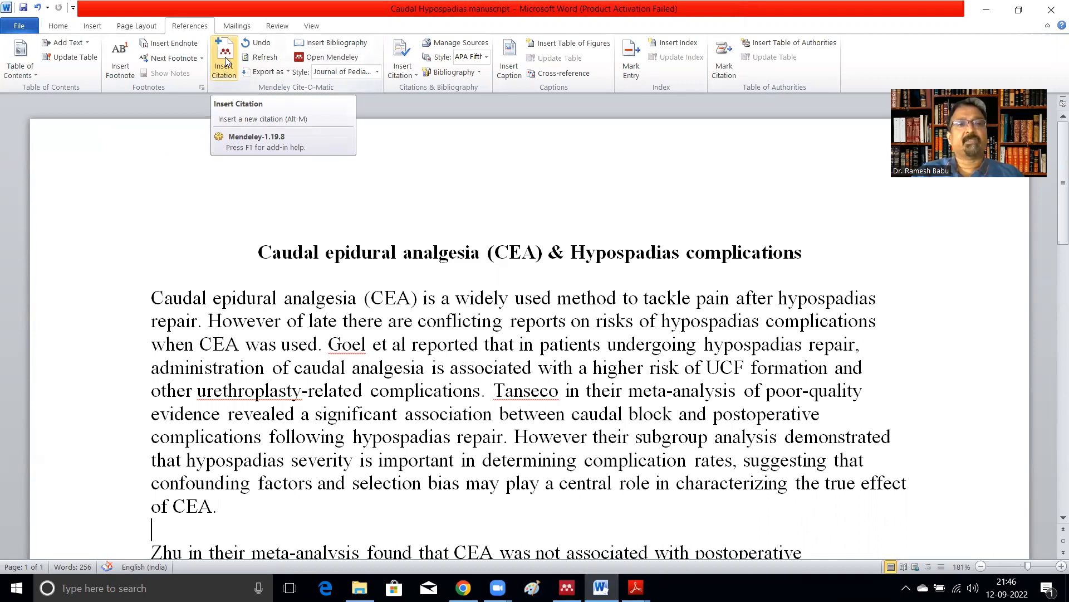
pyautogui.click(377, 72)
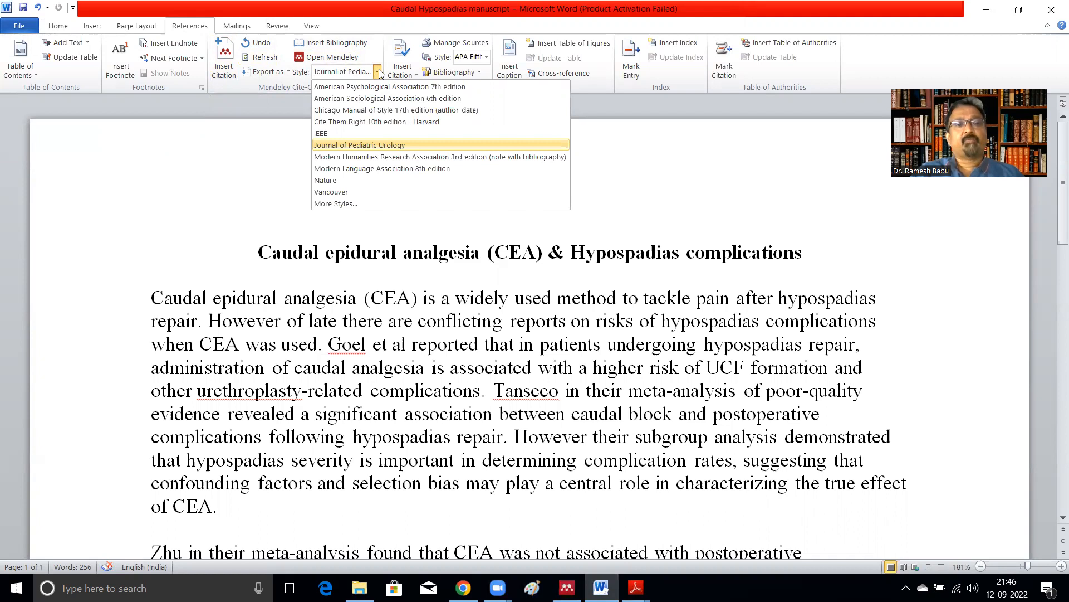
pyautogui.click(366, 145)
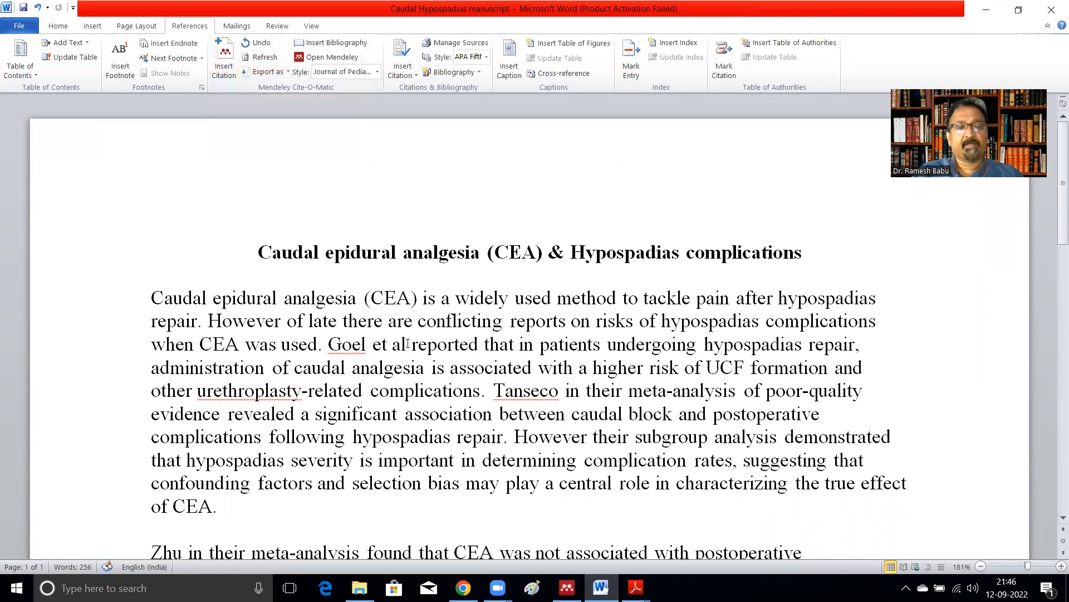
# Step: Insert a Mendeley citation for the Goel 2019 article after 'Goel et al' in the manuscript
pyautogui.click(225, 60)
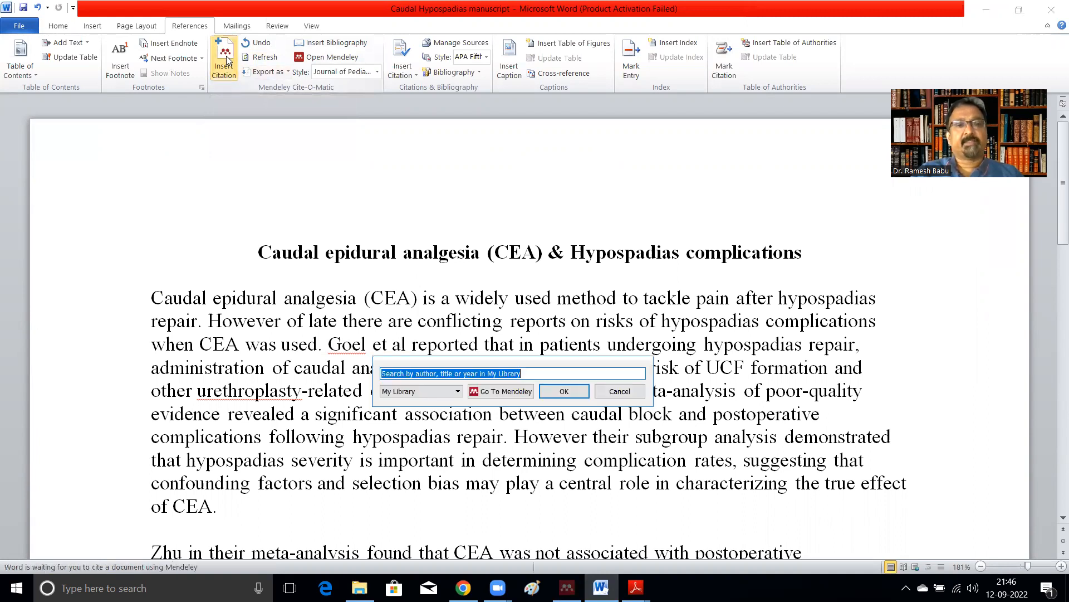
pyautogui.write('goel')
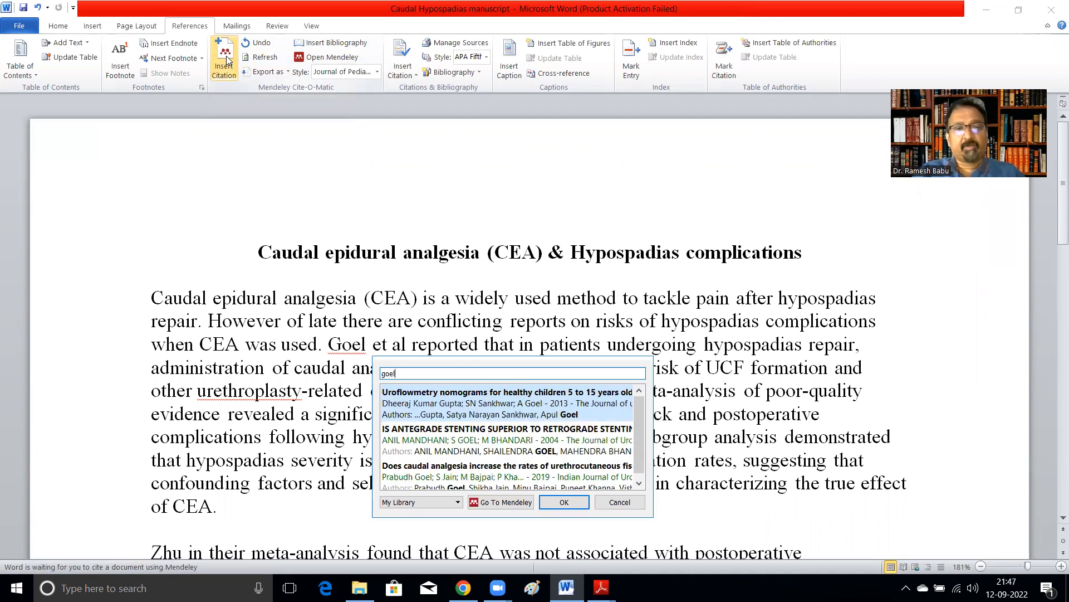
pyautogui.press('Down')
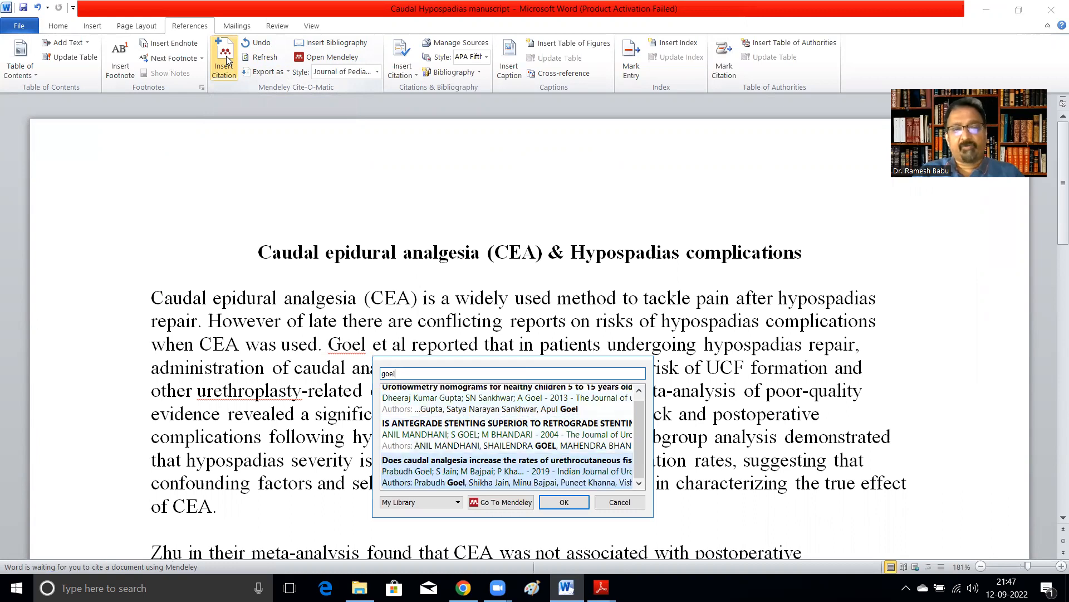
pyautogui.press('Return')
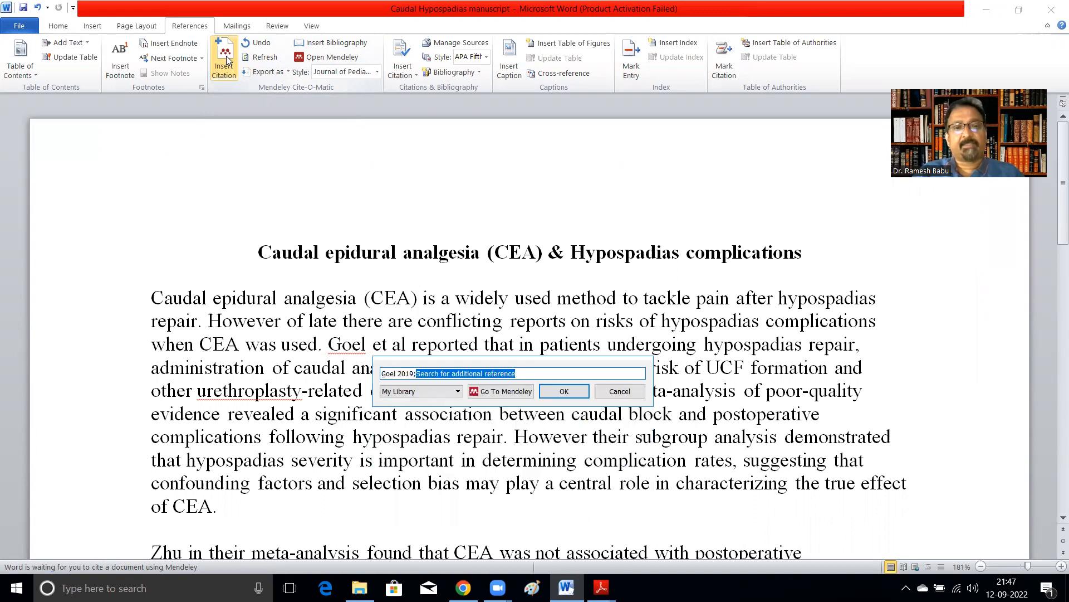
pyautogui.press('Return')
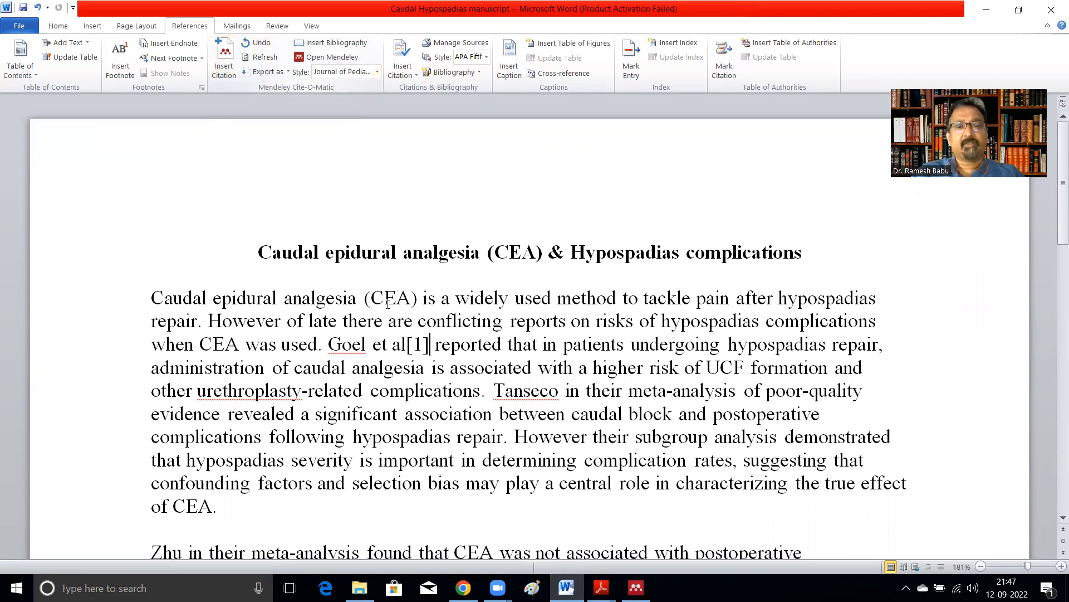
# Step: Insert a Mendeley citation for the Tanseco 2018 article right after 'Tanseco' in the manuscript
pyautogui.click(558, 392)
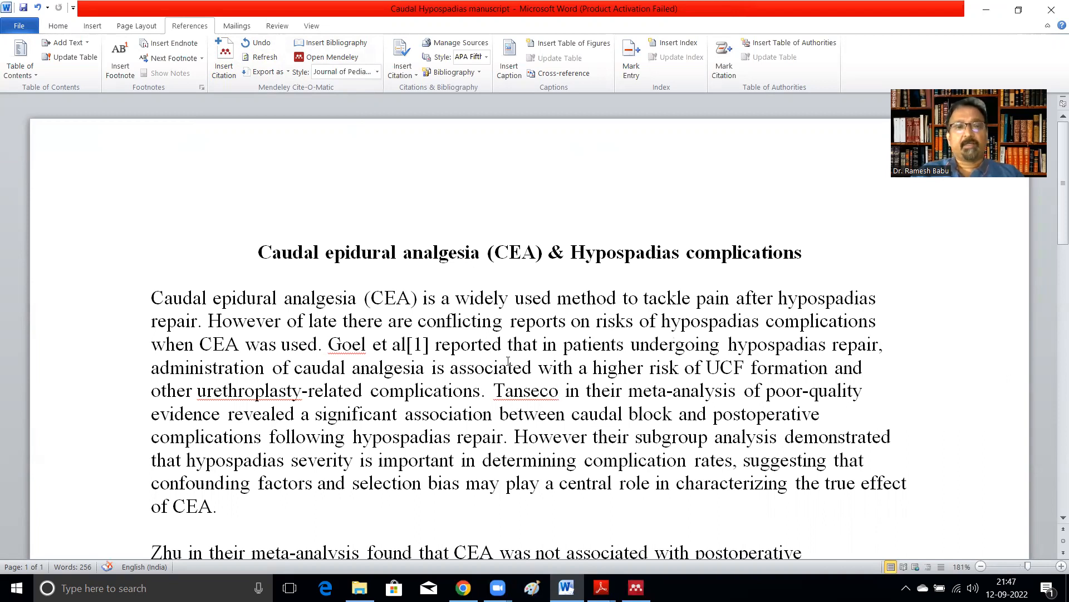
pyautogui.click(222, 53)
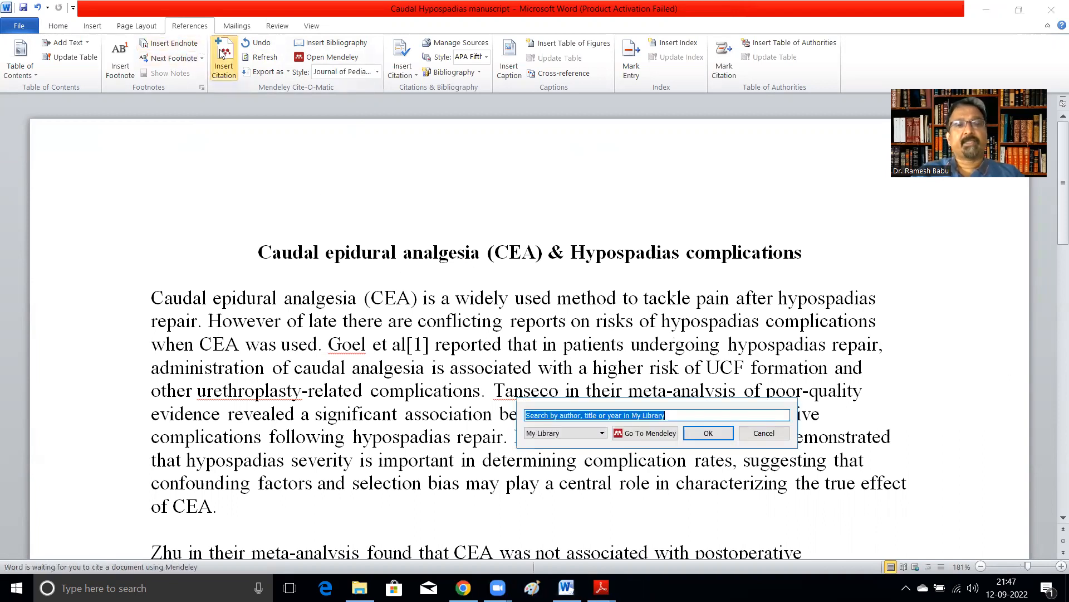
pyautogui.write('tansec')
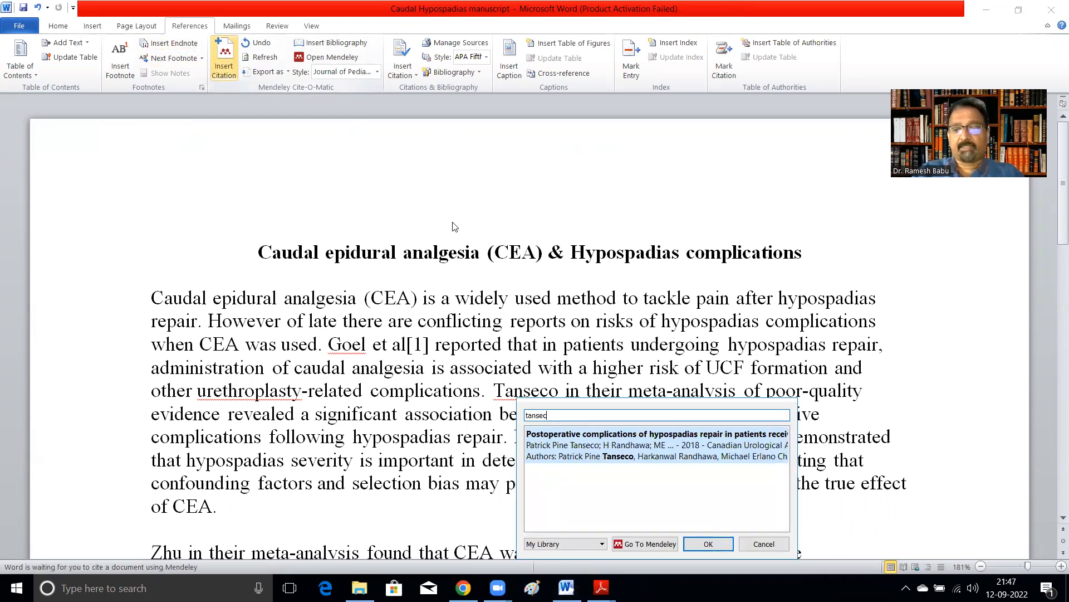
pyautogui.press('Return')
pyautogui.press('Return')
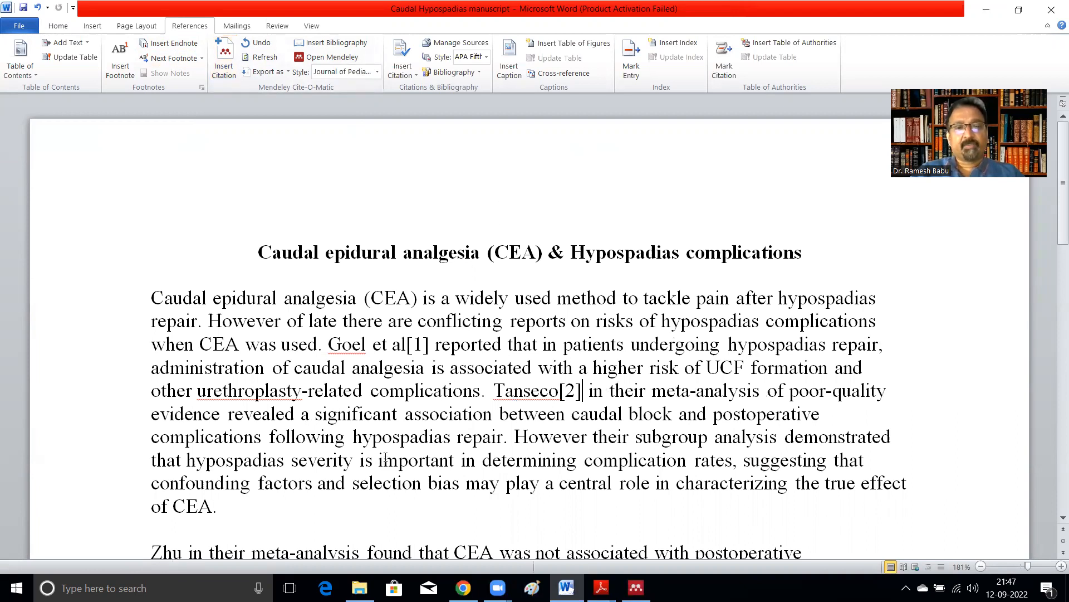
# Step: Insert a Mendeley citation for the Zhu 2019 caudal block meta-analysis right after 'Zhu' in the next paragraph
pyautogui.scroll(-1, 386, 453)
pyautogui.scroll(-1, 385, 456)
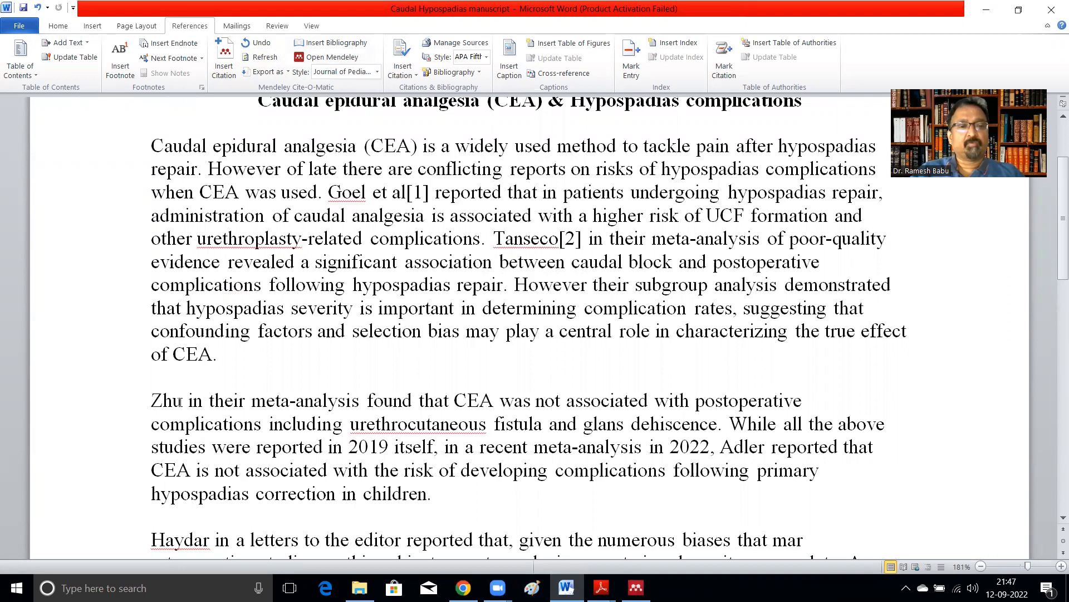
pyautogui.click(180, 402)
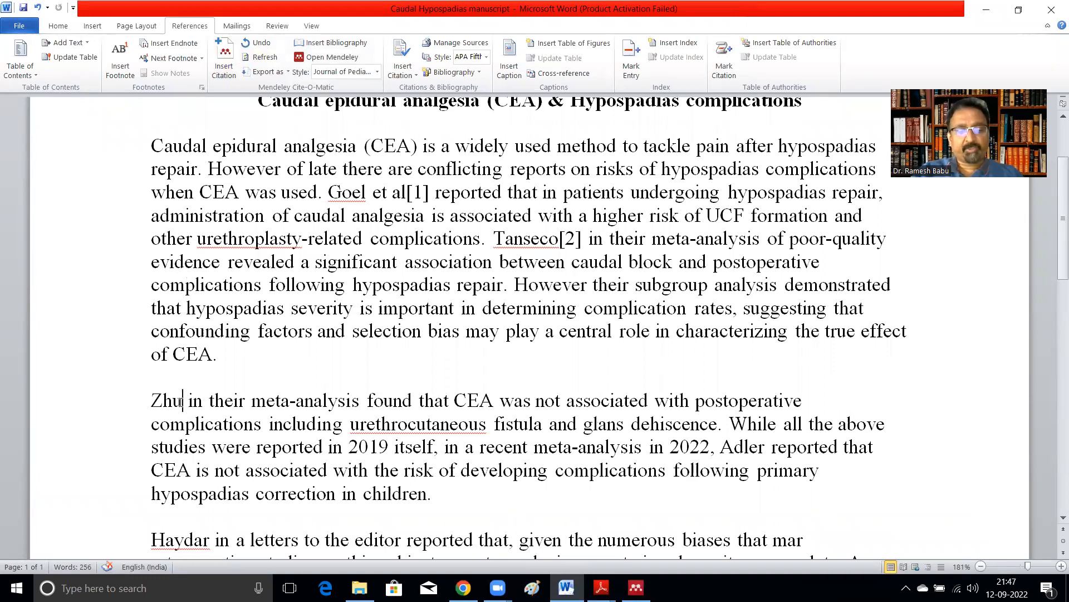
pyautogui.hotkey('alt', 'm')
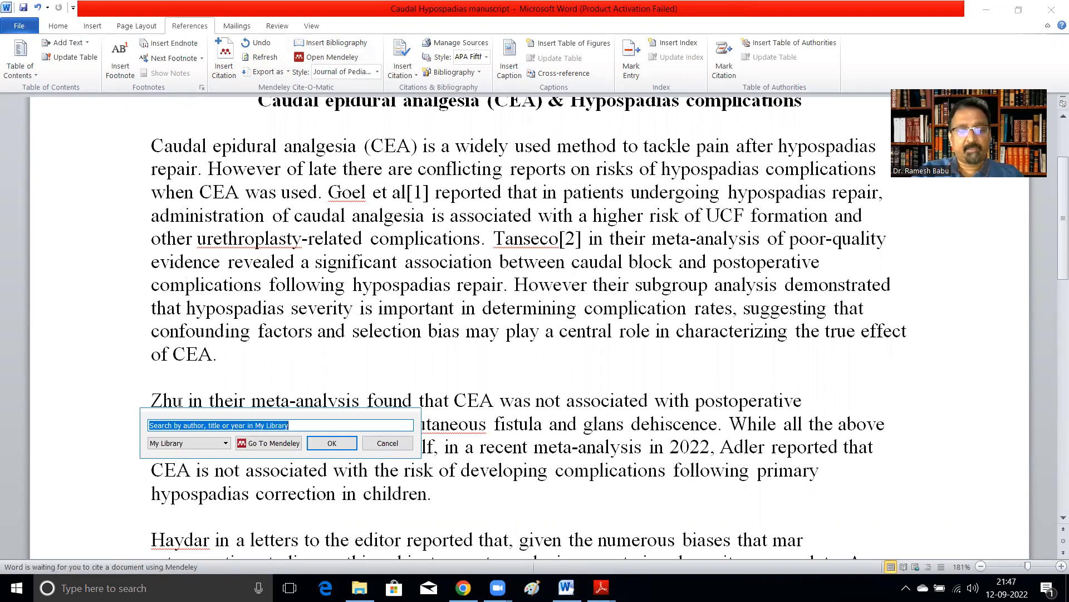
pyautogui.write('z')
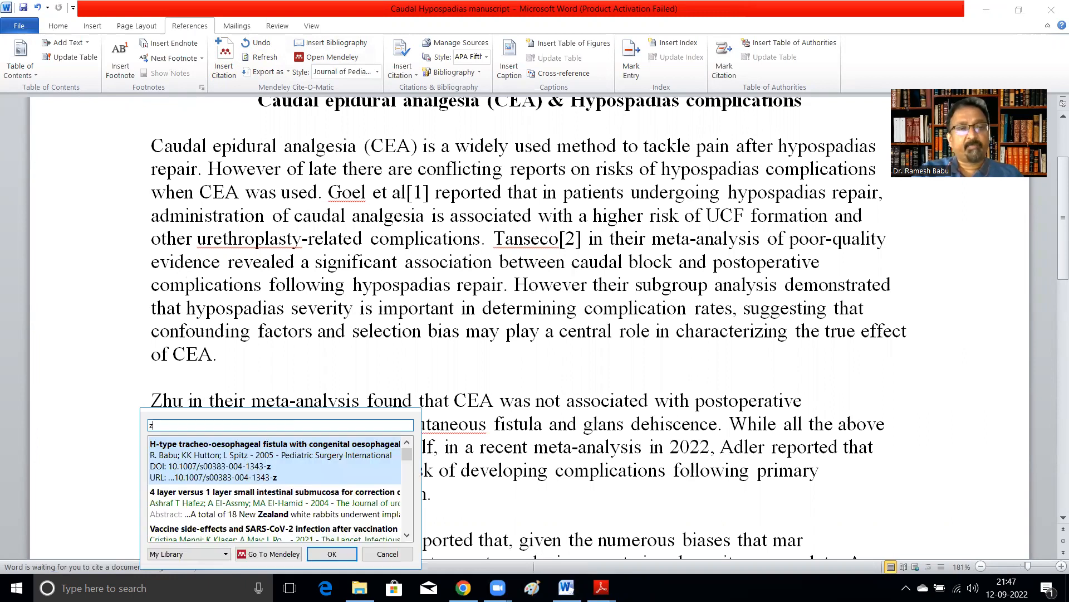
pyautogui.write('hu')
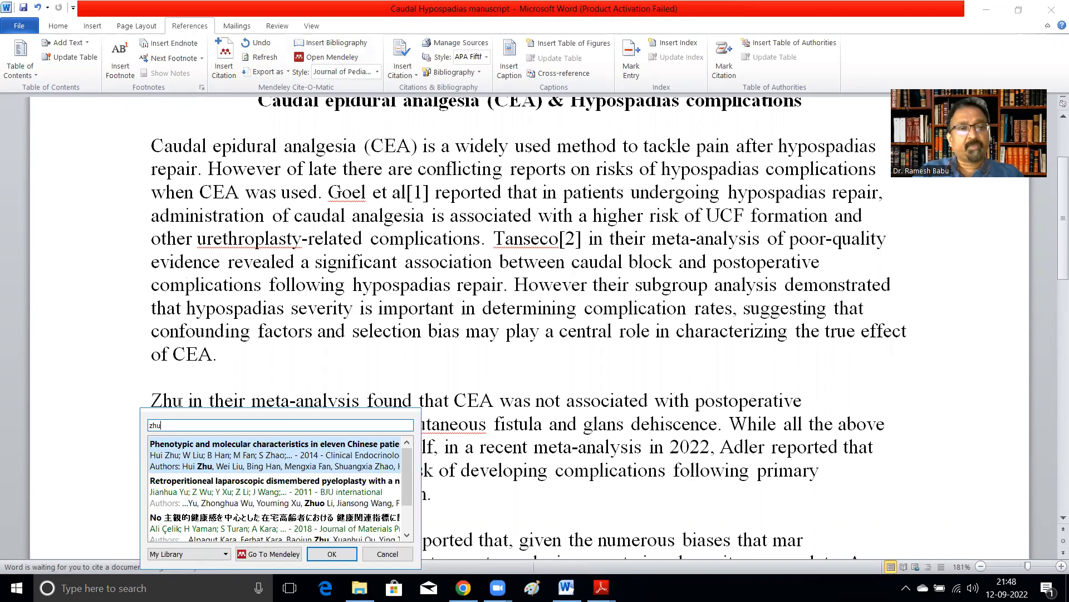
pyautogui.press('Down')
pyautogui.press('Down')
pyautogui.press('Down')
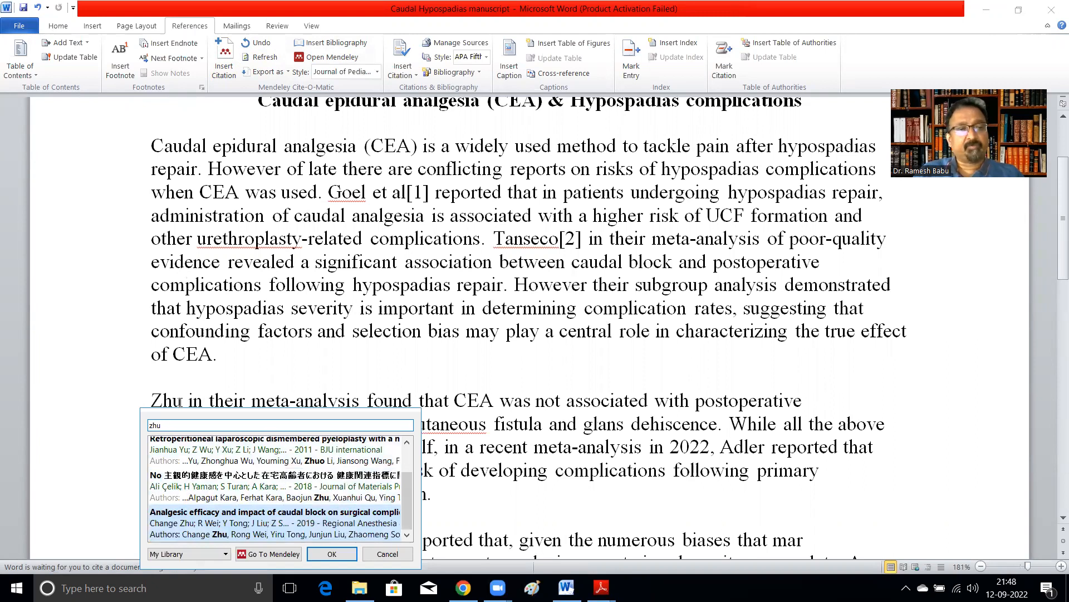
pyautogui.press('Return')
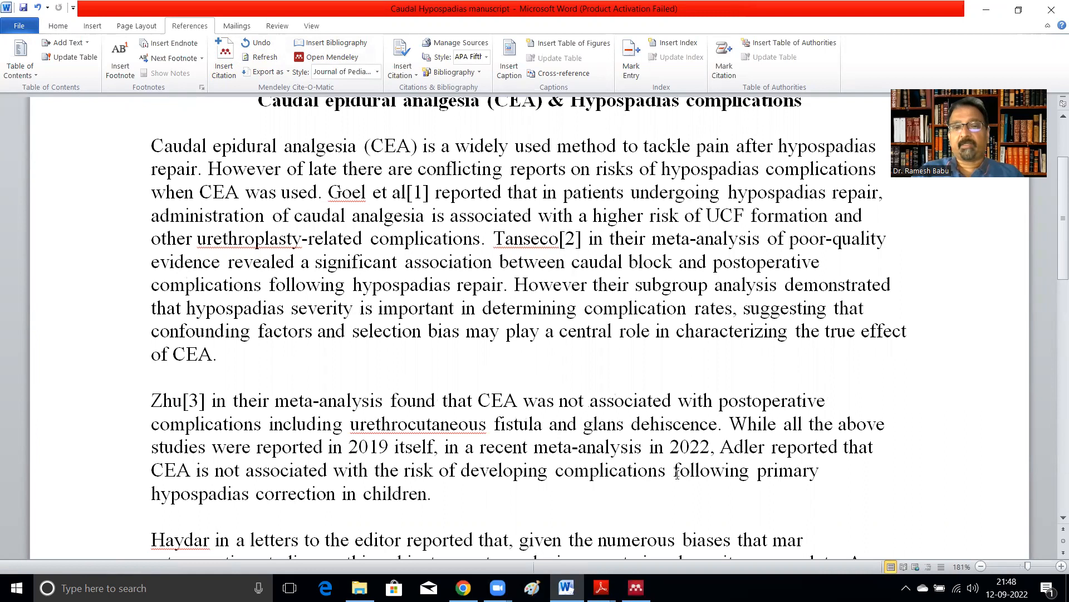
# Step: Insert a Mendeley citation for the Haydar 2020 letter right after 'Haydar' in the final paragraph
pyautogui.scroll(-2, 262, 517)
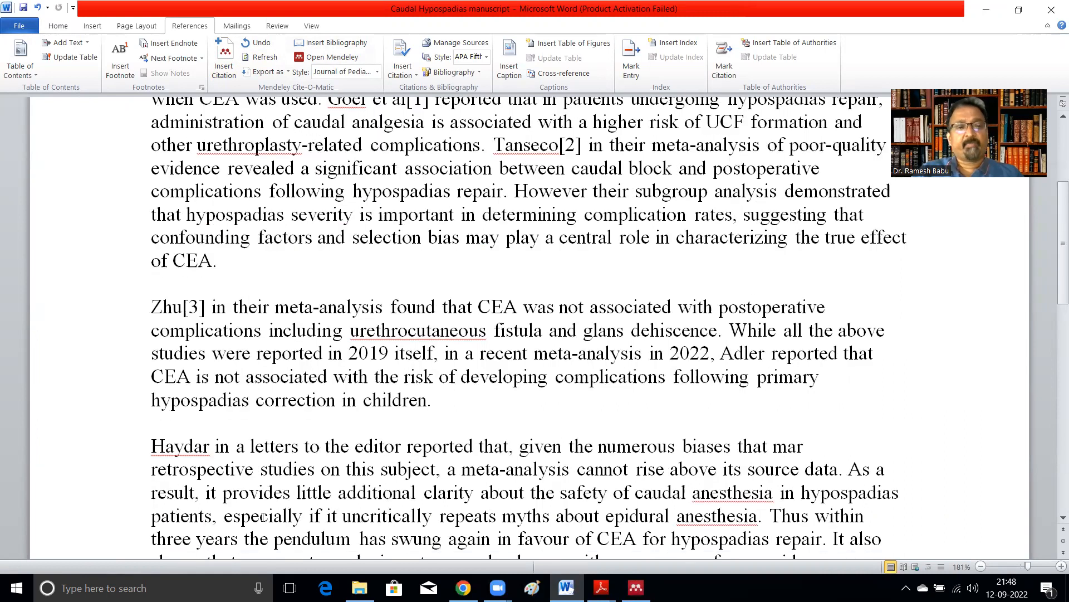
pyautogui.click(210, 446)
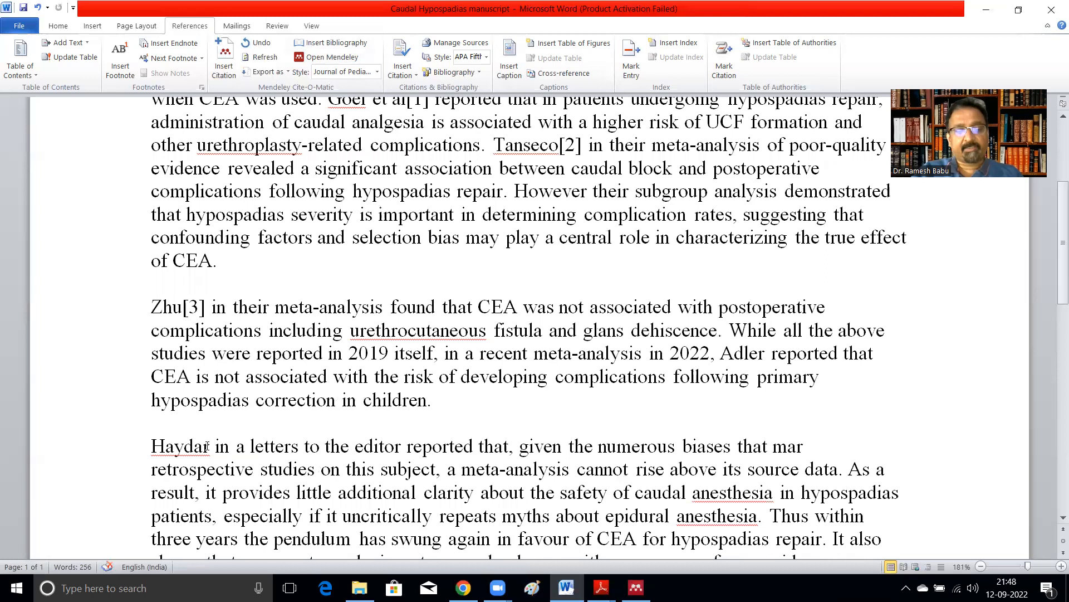
pyautogui.hotkey('alt', 'm')
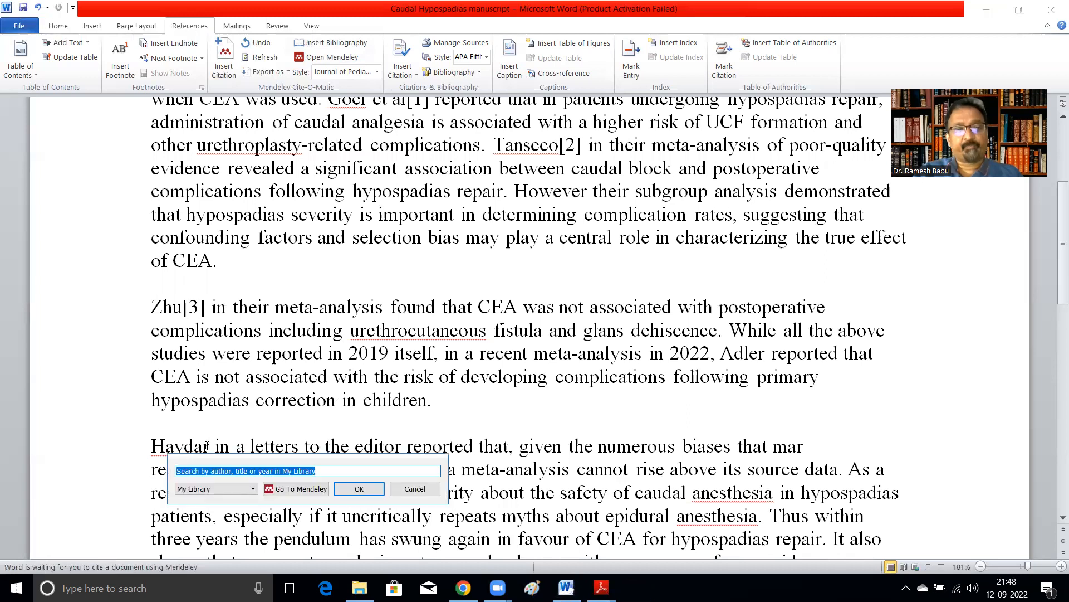
pyautogui.write('hayd')
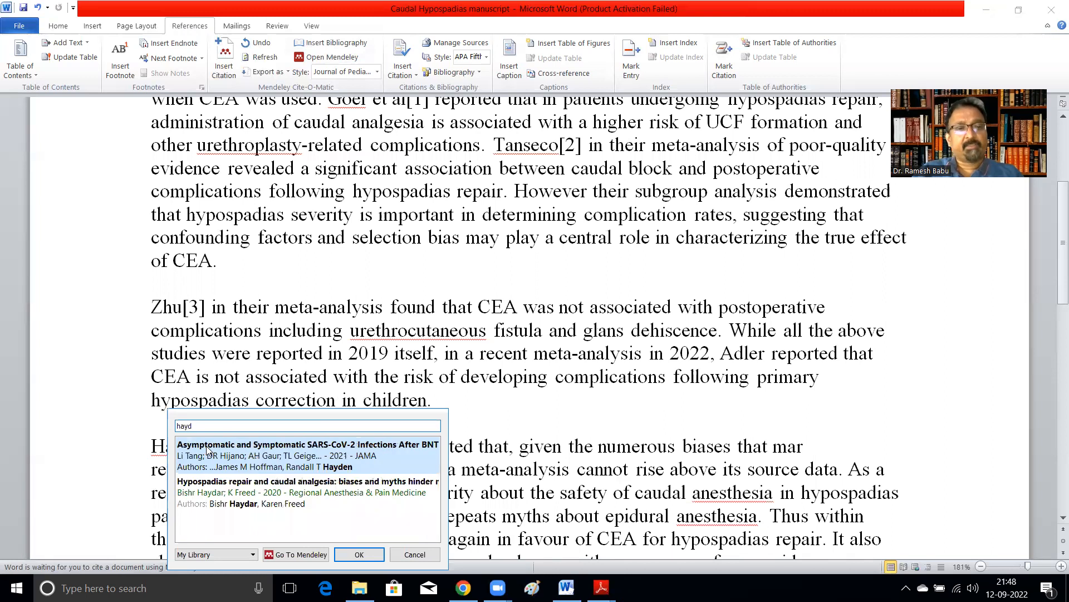
pyautogui.click(216, 492)
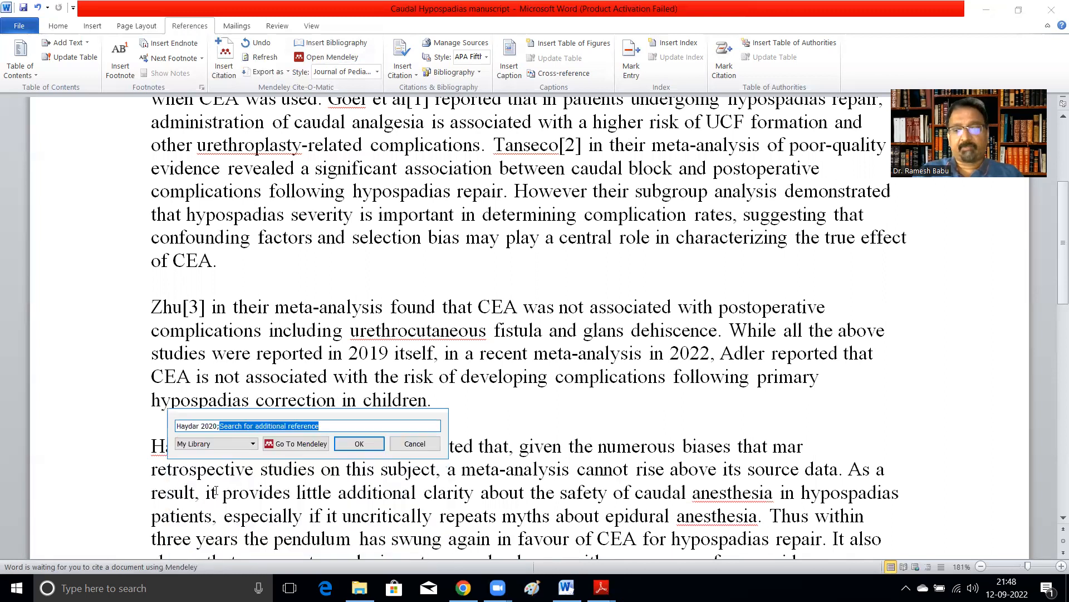
pyautogui.press('Return')
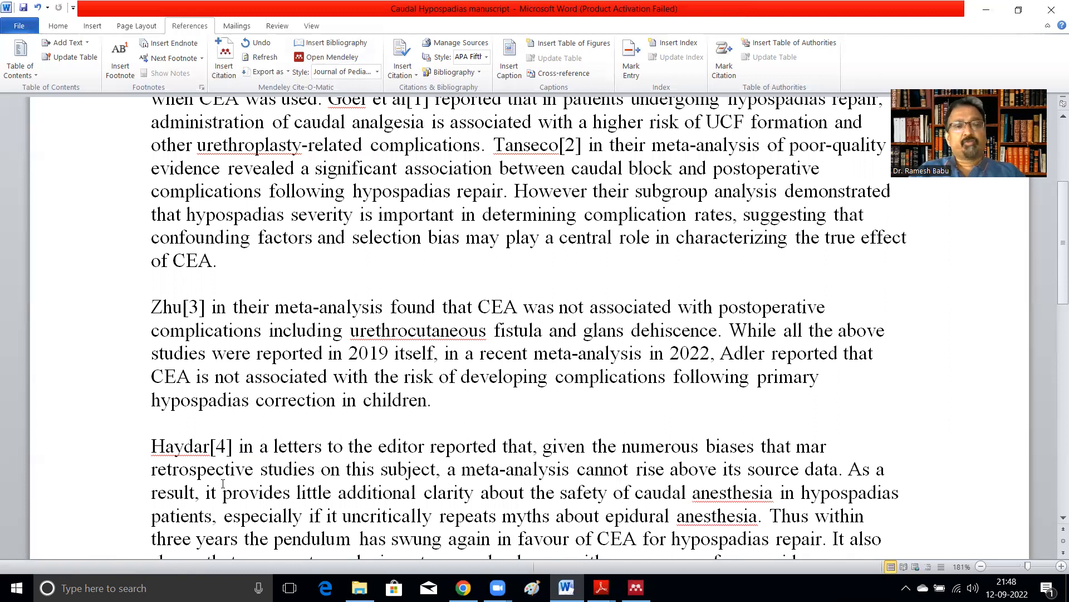
# Step: Add a 'References' heading on a new line below the last paragraph of the manuscript
pyautogui.scroll(-2, 298, 480)
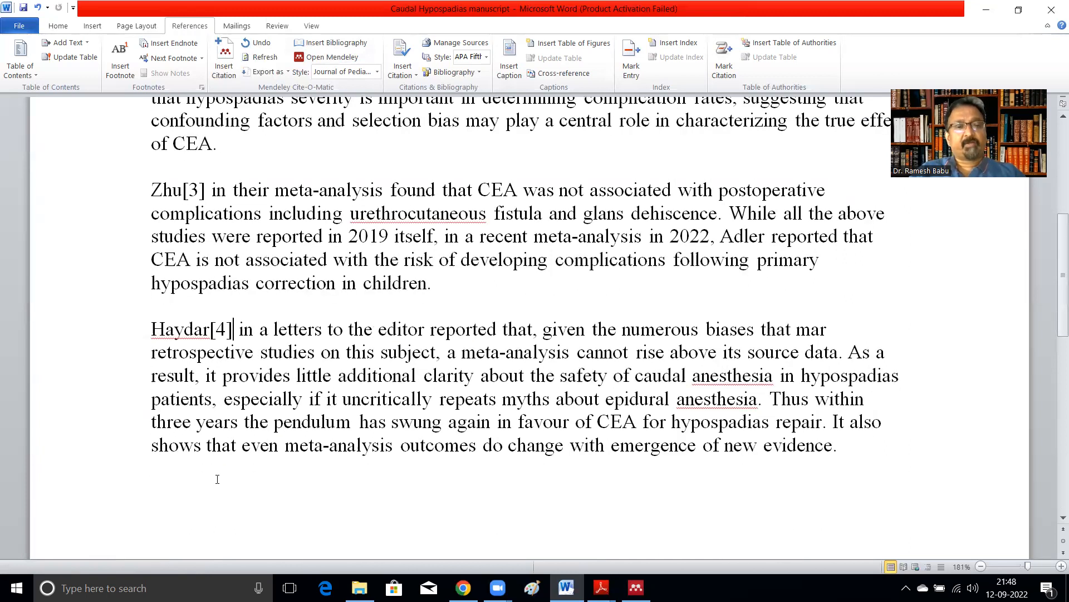
pyautogui.click(839, 446)
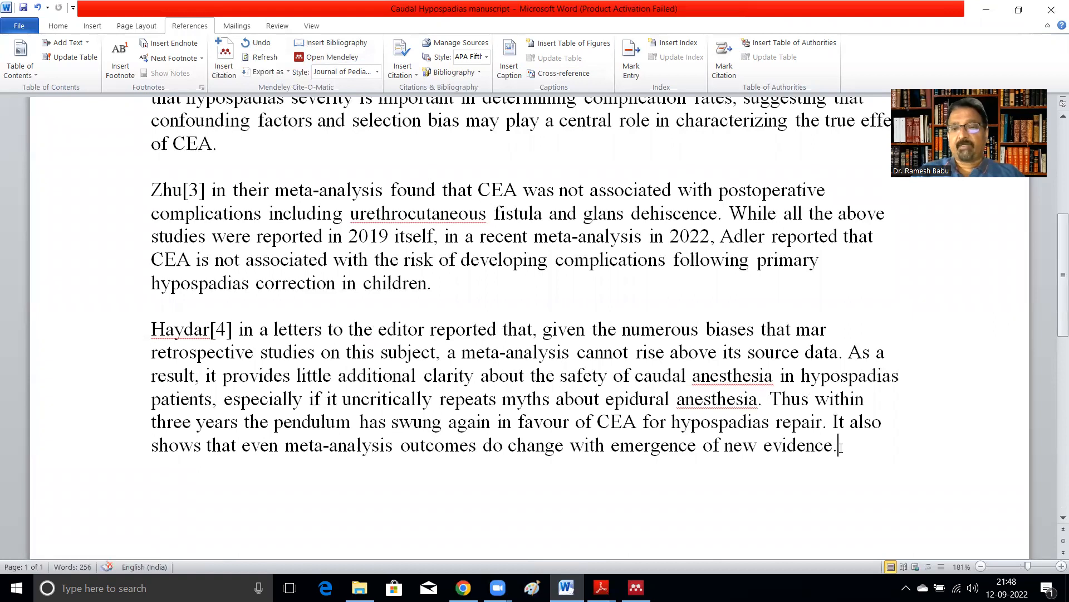
pyautogui.press('Return')
pyautogui.press('Return')
pyautogui.write('Refer')
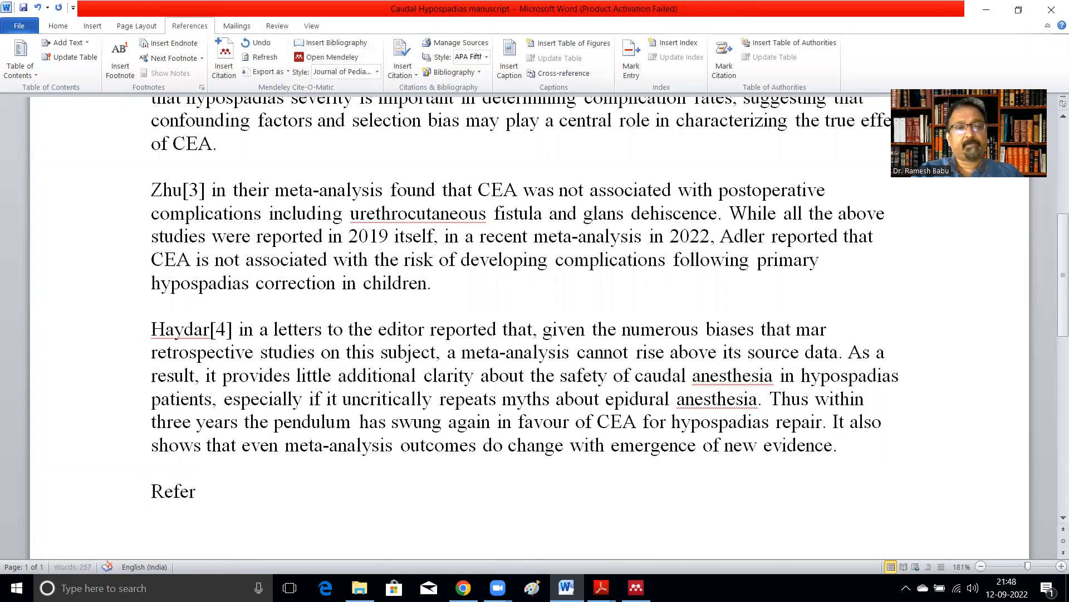
pyautogui.write('ences')
pyautogui.press('Return')
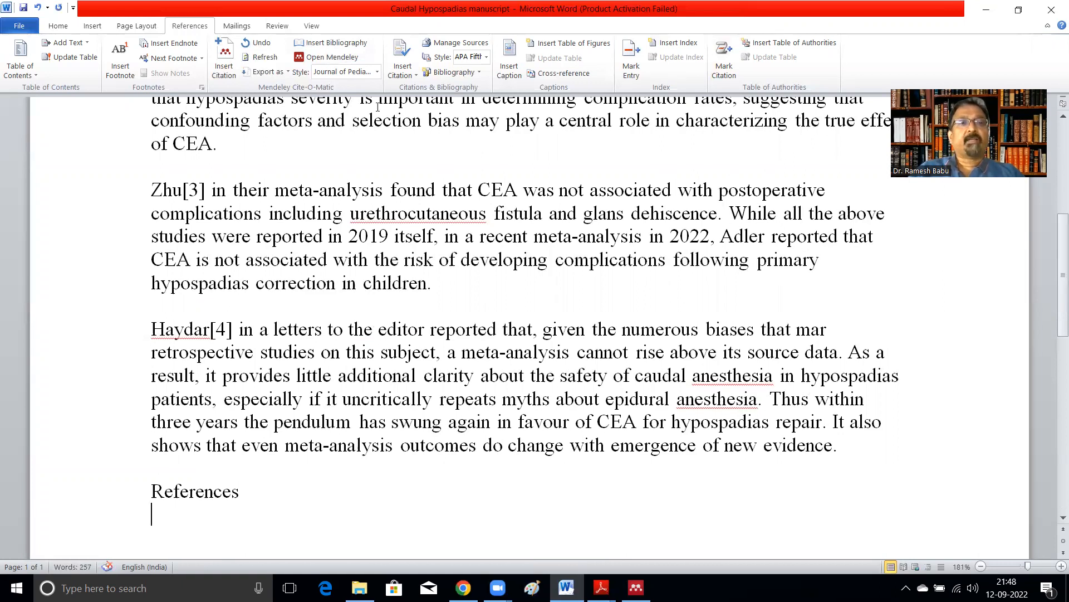
# Step: Insert the Mendeley bibliography under the References heading
pyautogui.click(349, 61)
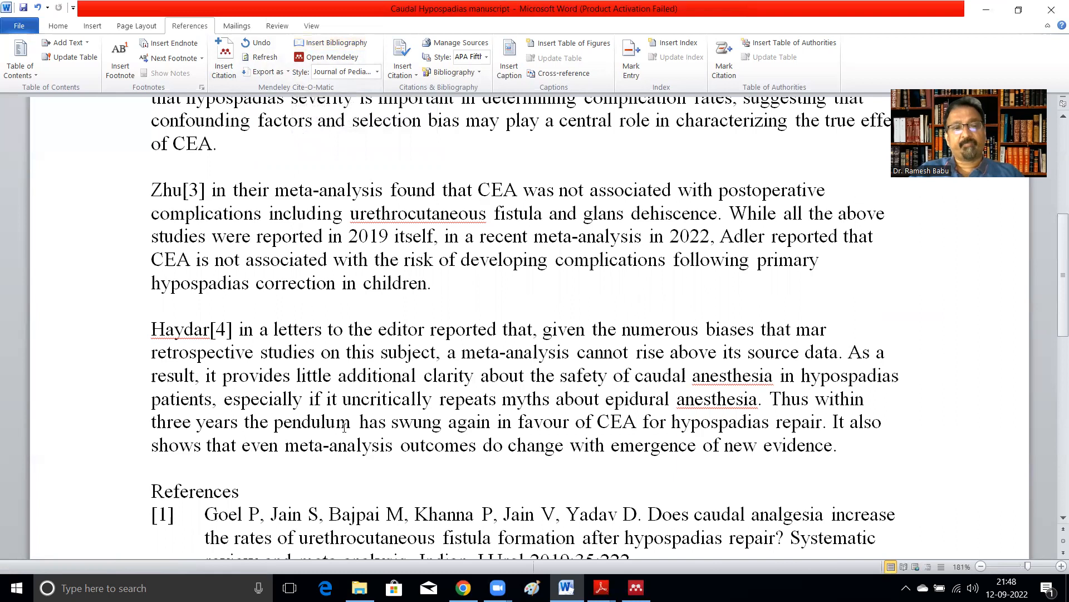
pyautogui.scroll(-2, 343, 427)
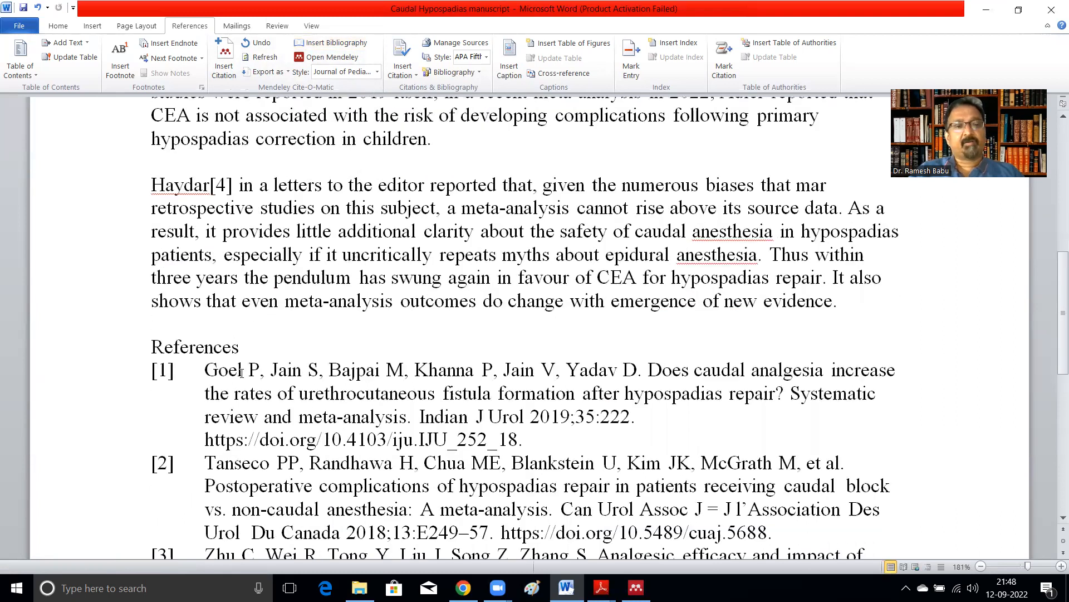
pyautogui.scroll(-1, 453, 430)
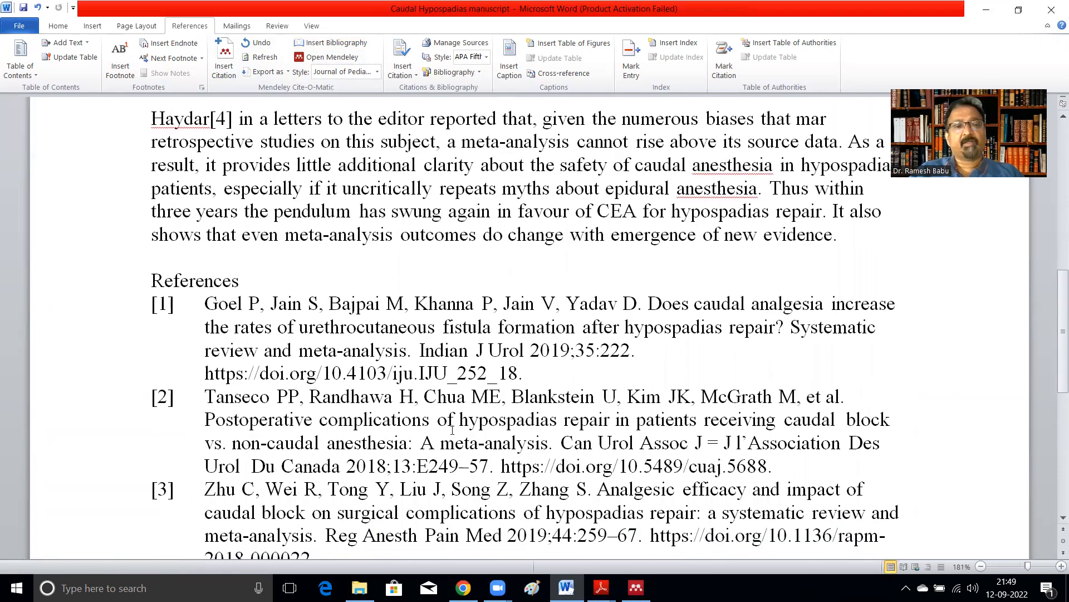
pyautogui.scroll(-2, 296, 452)
pyautogui.scroll(-1, 297, 452)
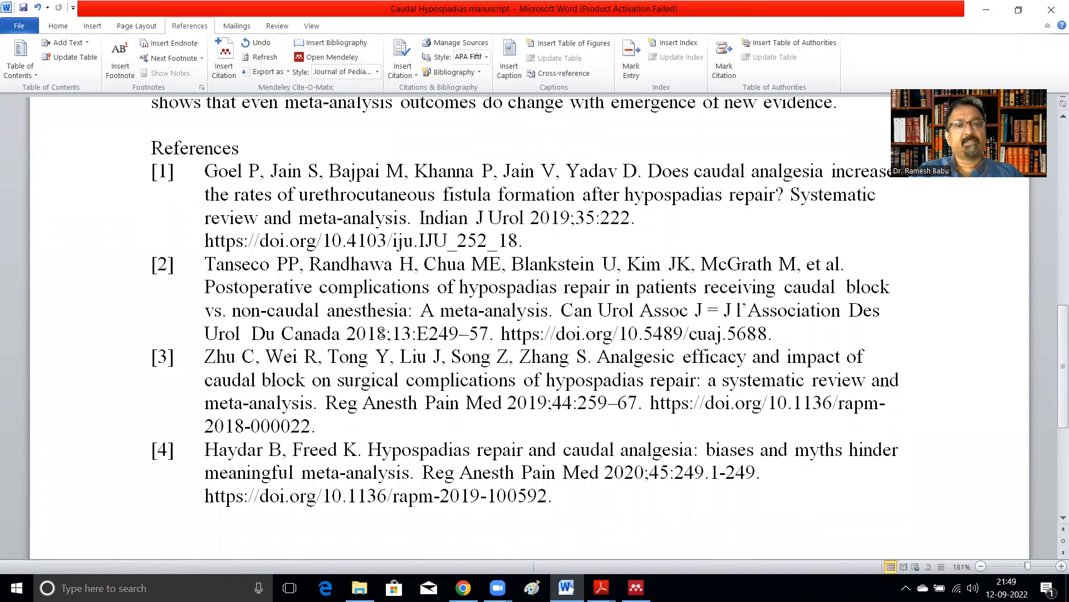
# Step: Insert a Mendeley citation for the Adler 2022 meta-analysis right after 'Adler' in the Zhu paragraph
pyautogui.scroll(5, 269, 444)
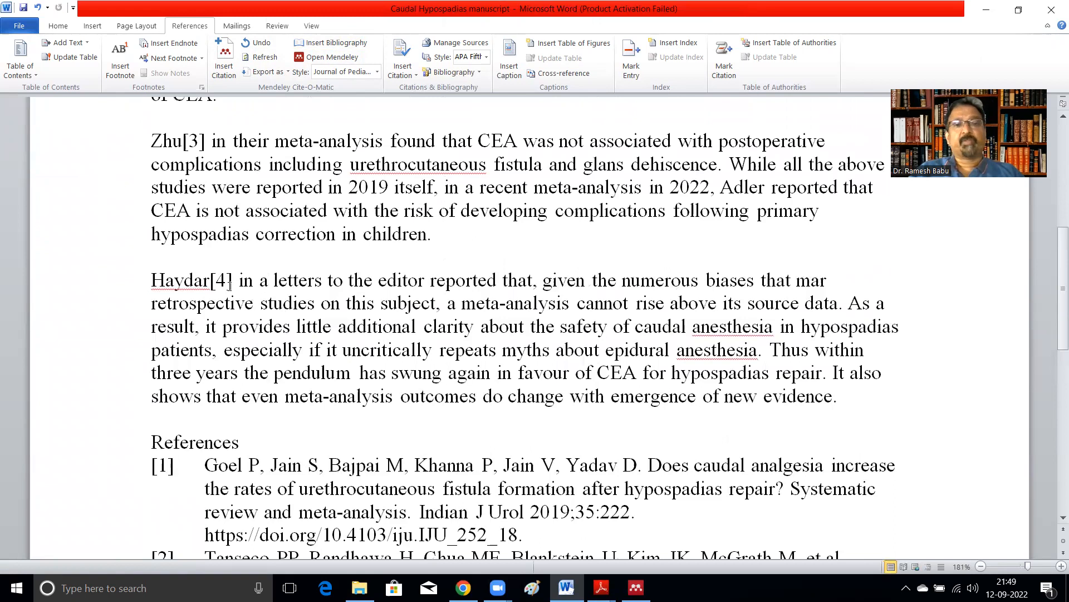
pyautogui.scroll(2, 473, 245)
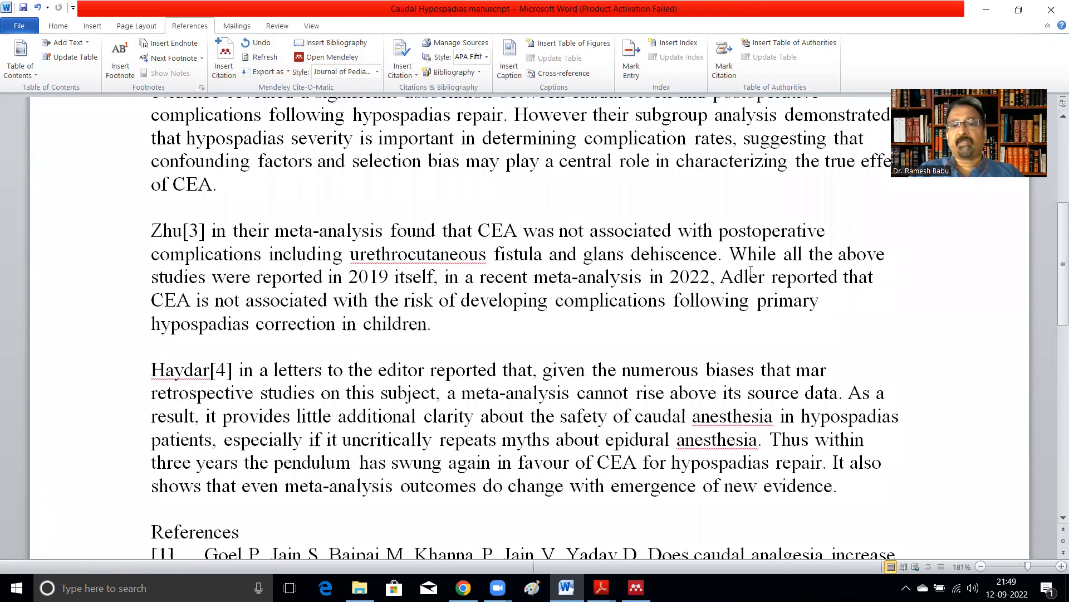
pyautogui.click(765, 278)
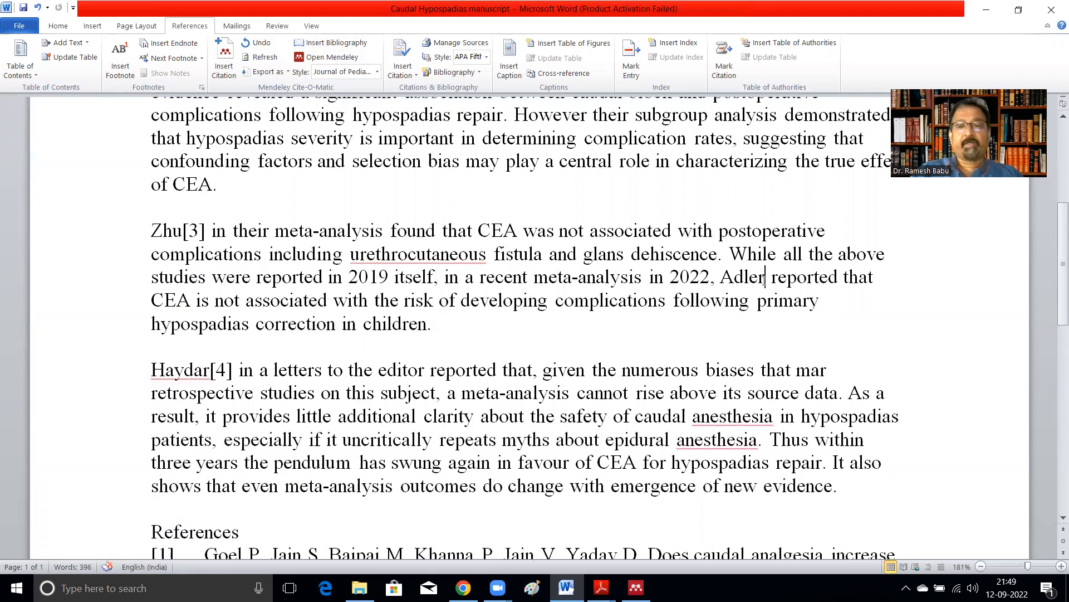
pyautogui.click(225, 55)
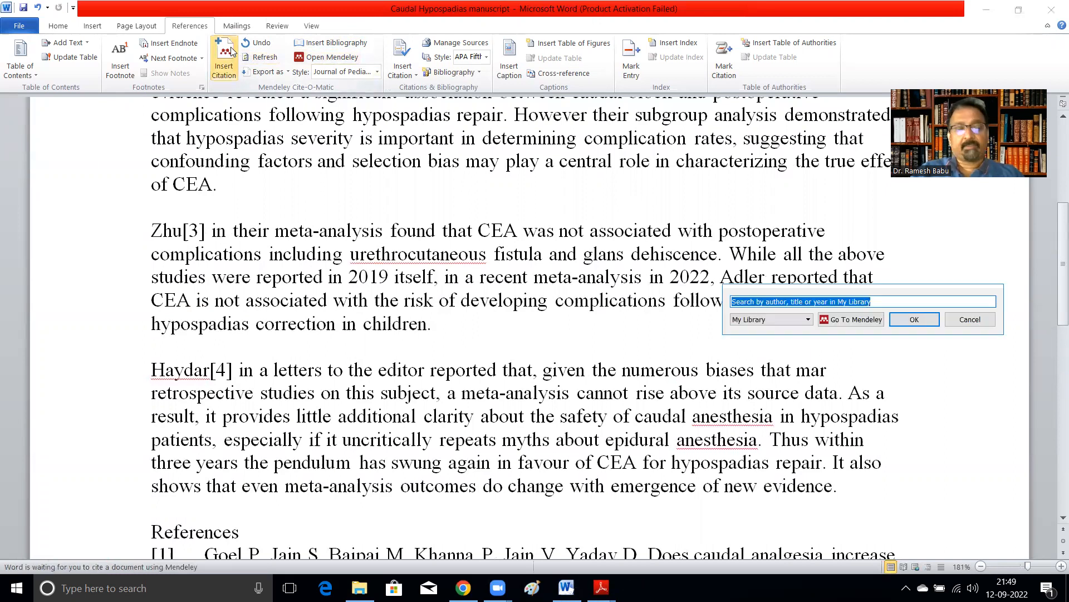
pyautogui.write('adler')
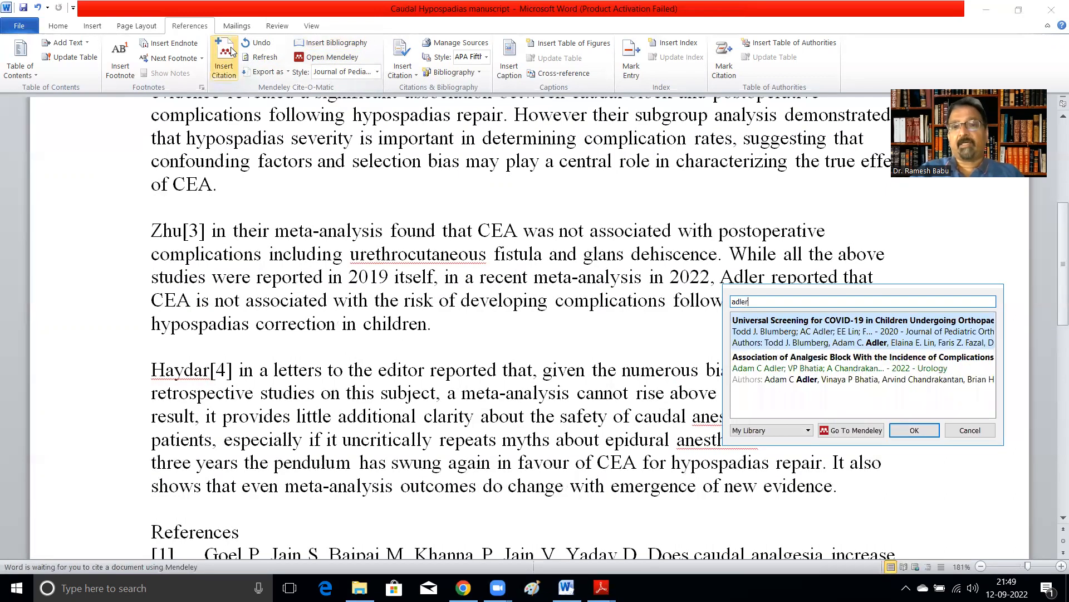
pyautogui.press('Down')
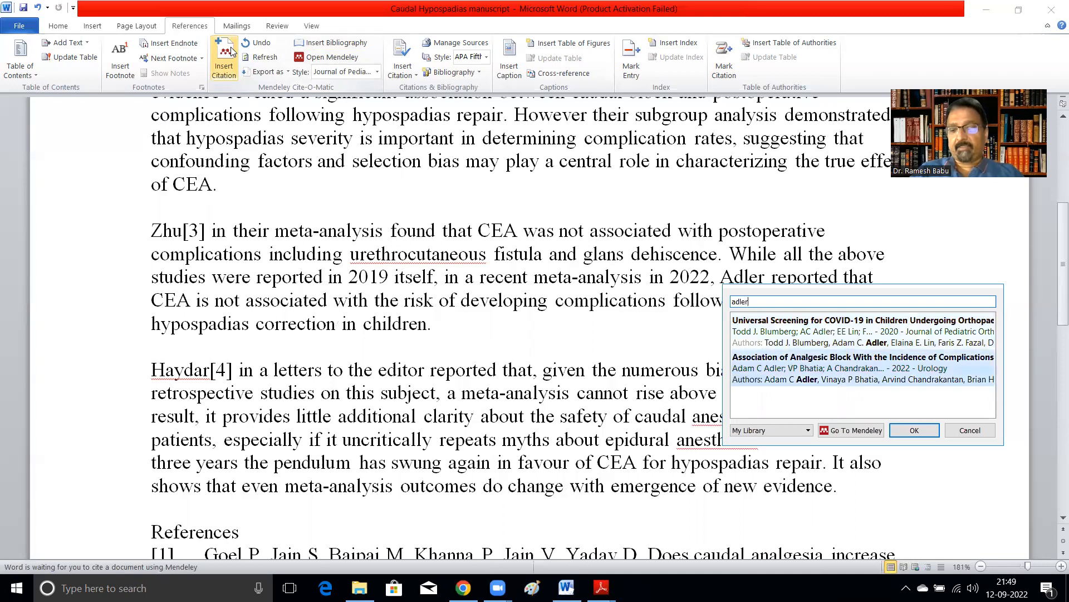
pyautogui.press('Return')
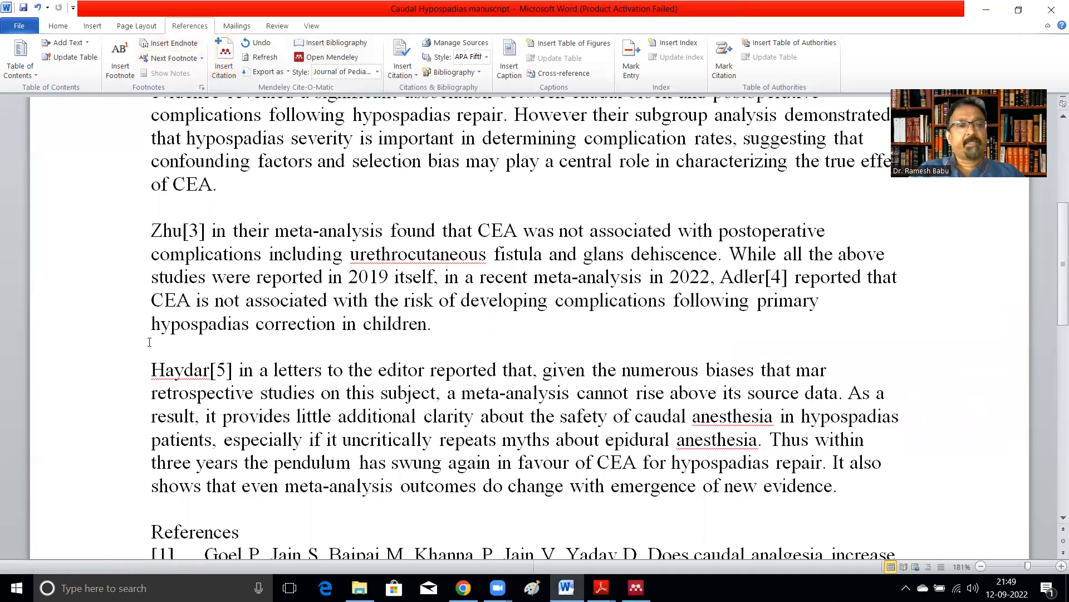
# Step: Save the manuscript with the updated reference list
pyautogui.scroll(-5, 374, 410)
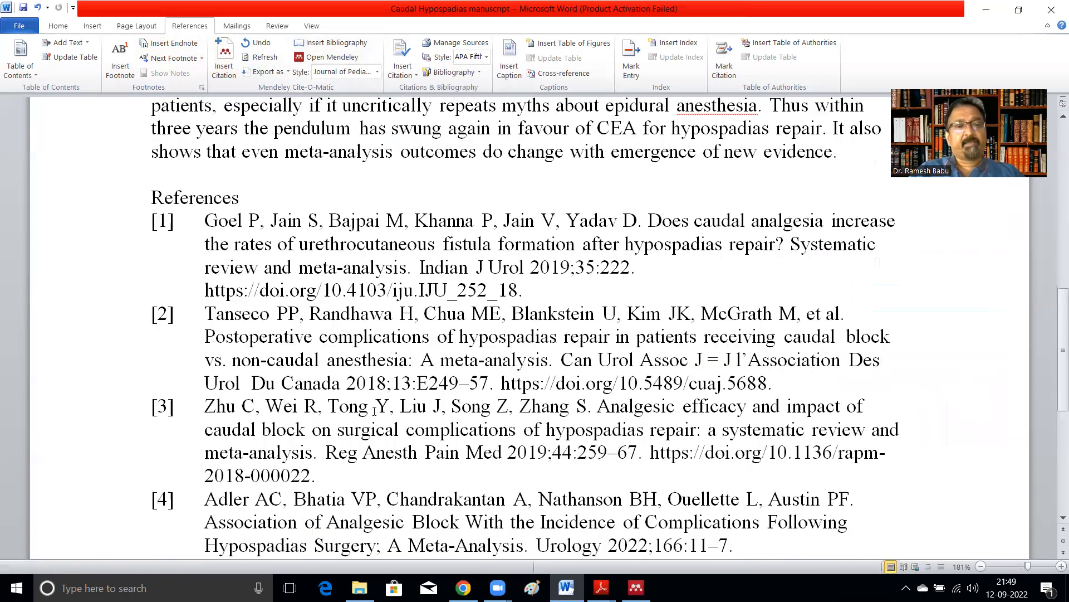
pyautogui.scroll(-2, 340, 501)
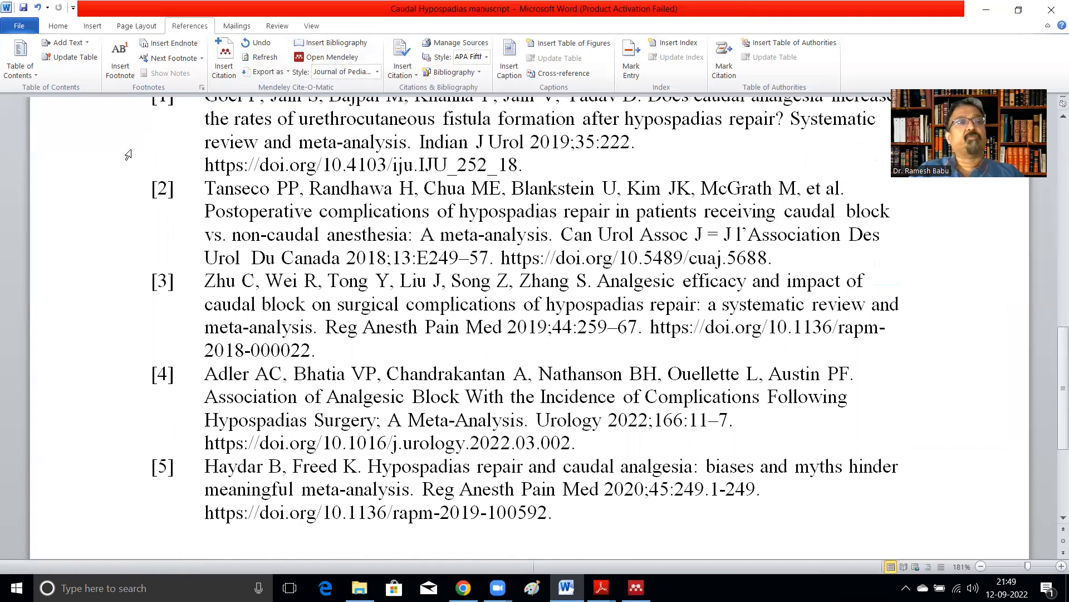
pyautogui.click(23, 8)
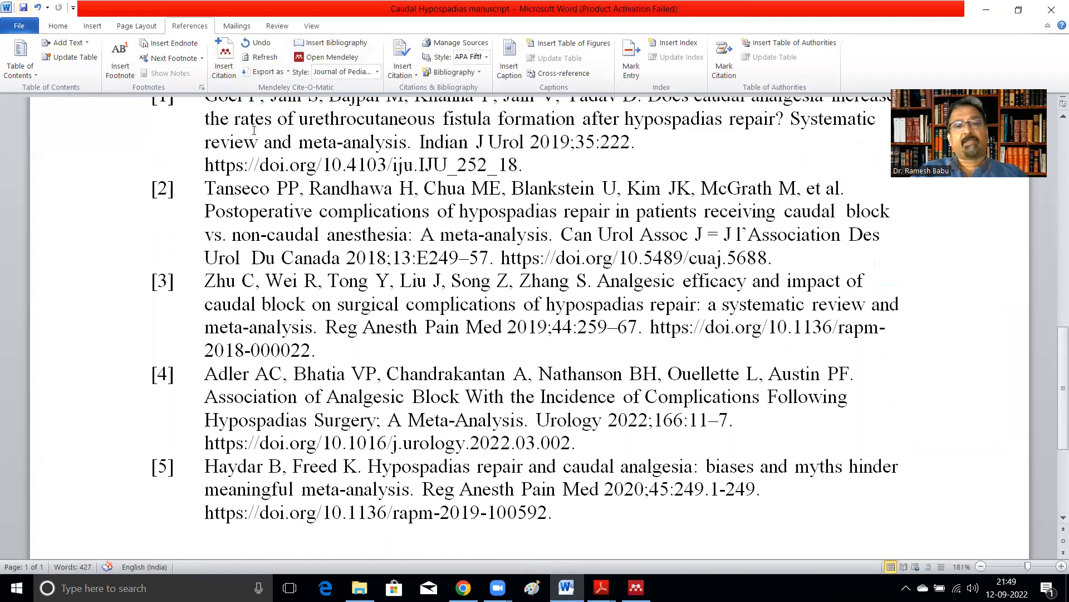
# Step: Search the installed Mendeley citation styles for Pediatric Surgery International
pyautogui.scroll(3, 364, 222)
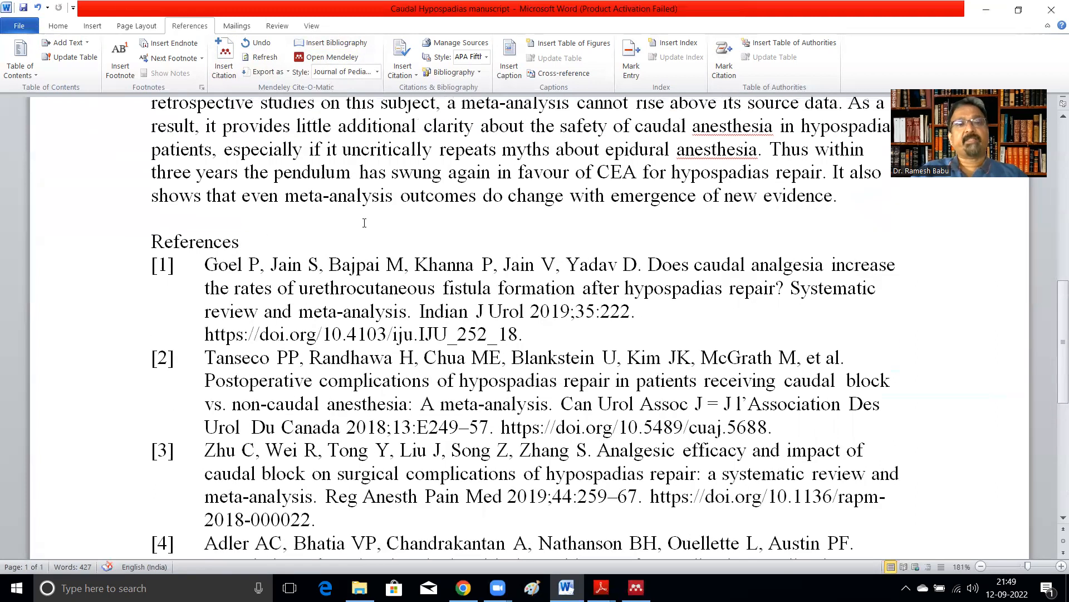
pyautogui.click(377, 72)
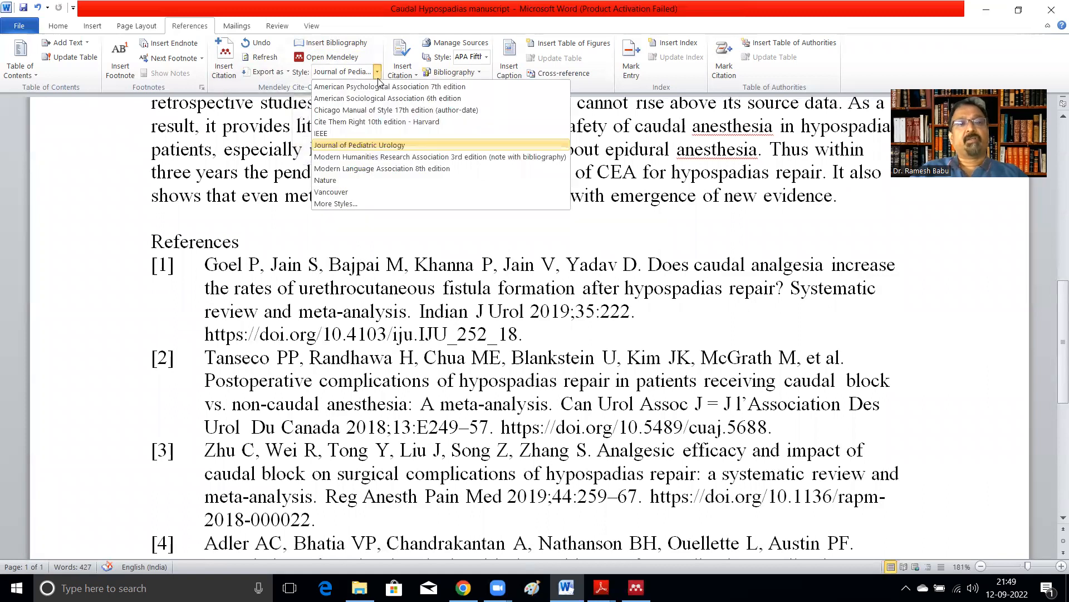
pyautogui.click(351, 204)
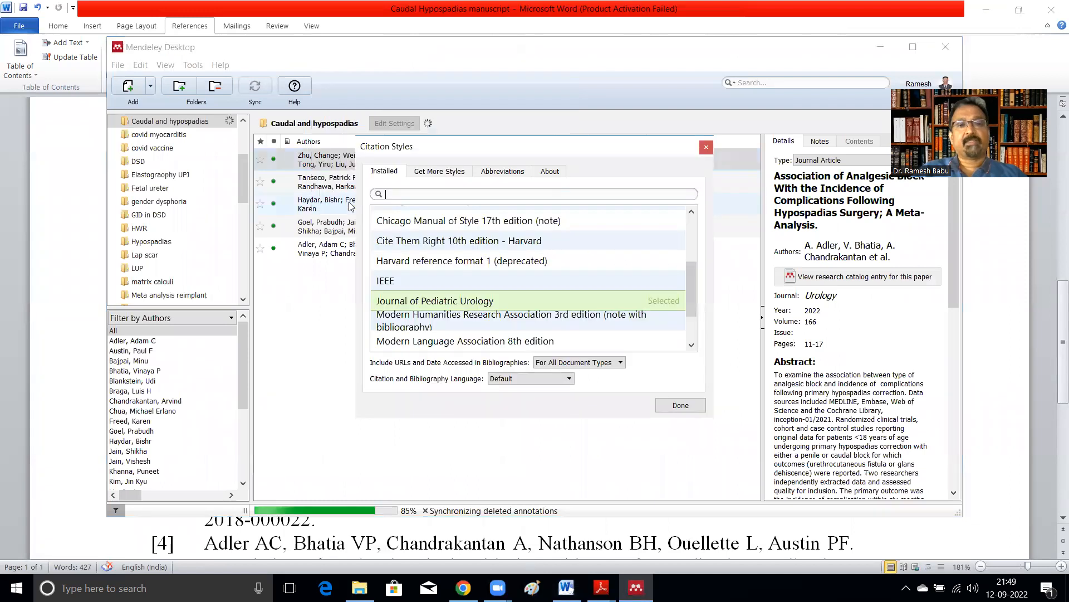
pyautogui.write('pedia')
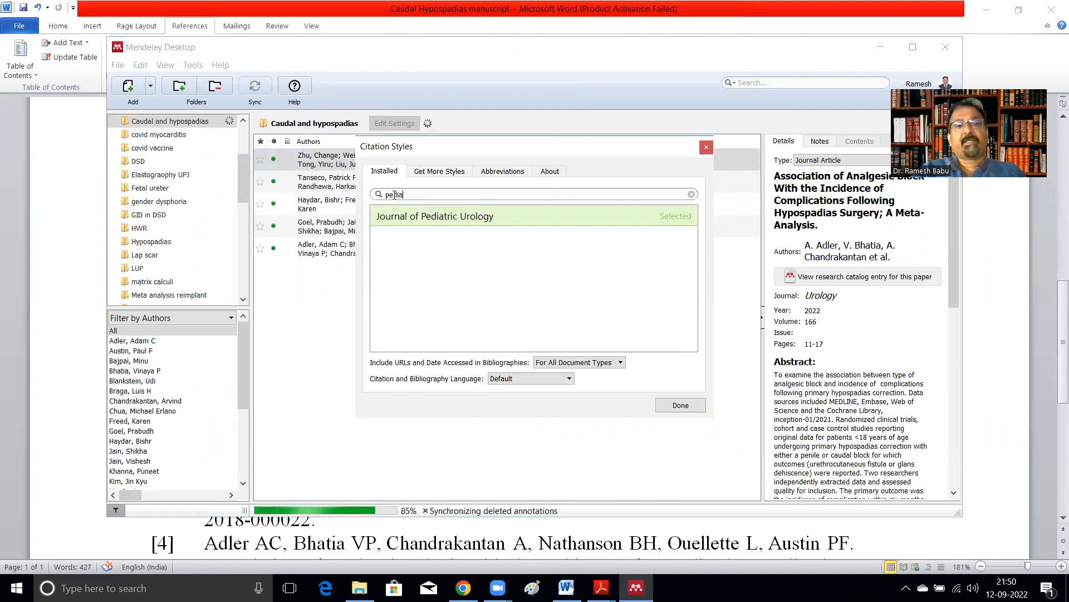
pyautogui.write('tric sur')
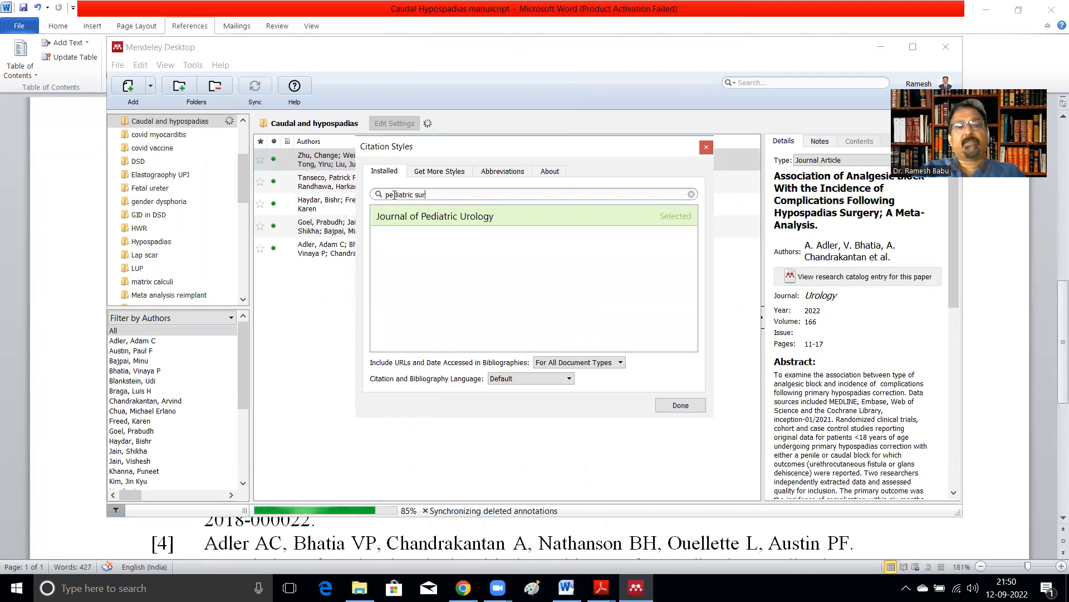
pyautogui.write('gery internation')
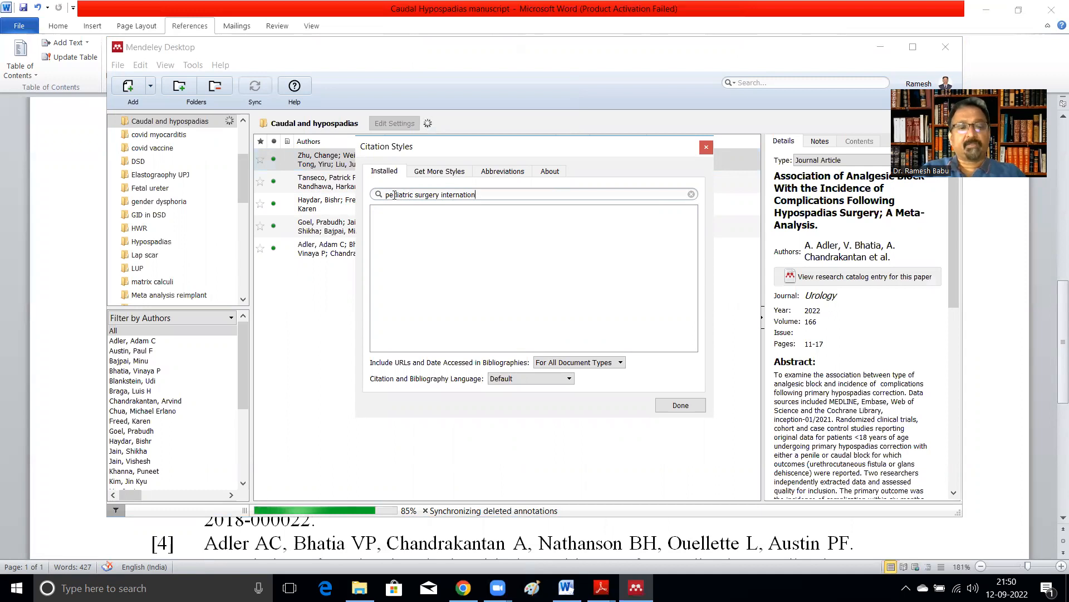
pyautogui.write('al')
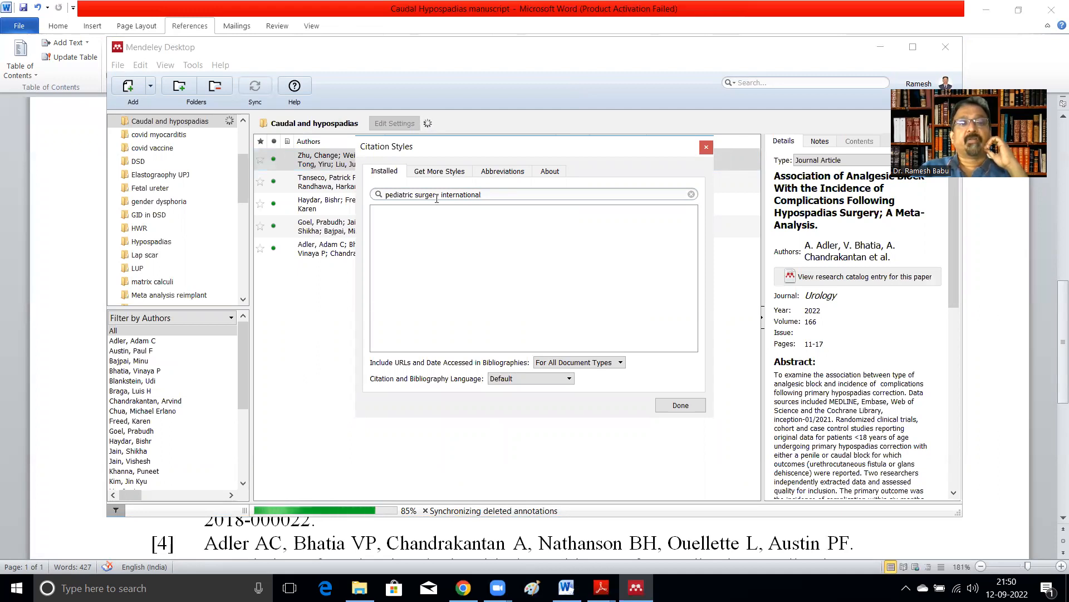
# Step: Find and install the Pediatric Surgery International style from the additional citation styles catalogue
pyautogui.click(444, 174)
pyautogui.click(435, 195)
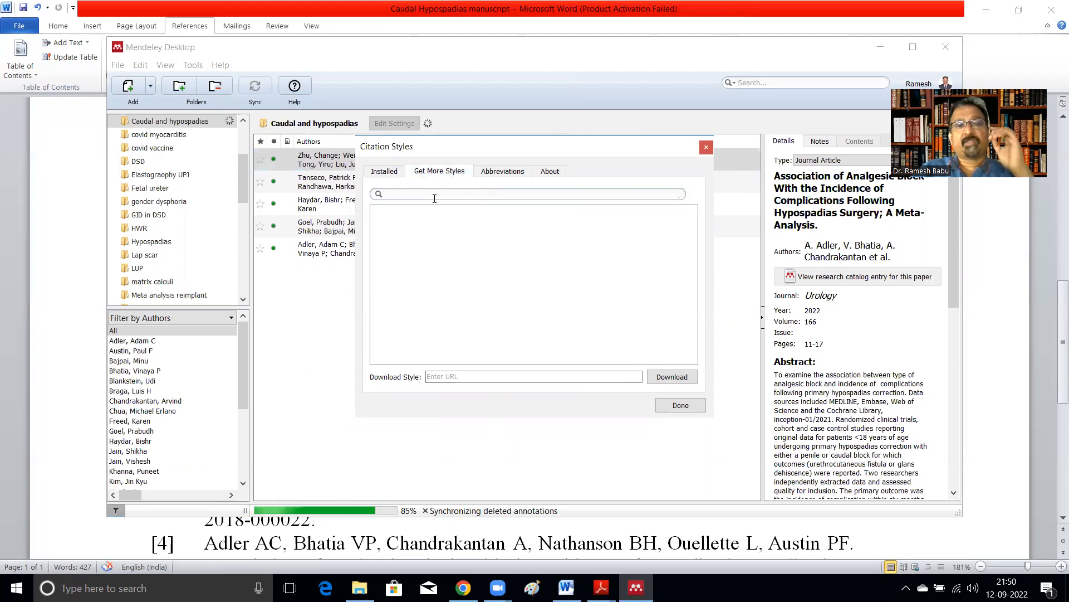
pyautogui.write('p')
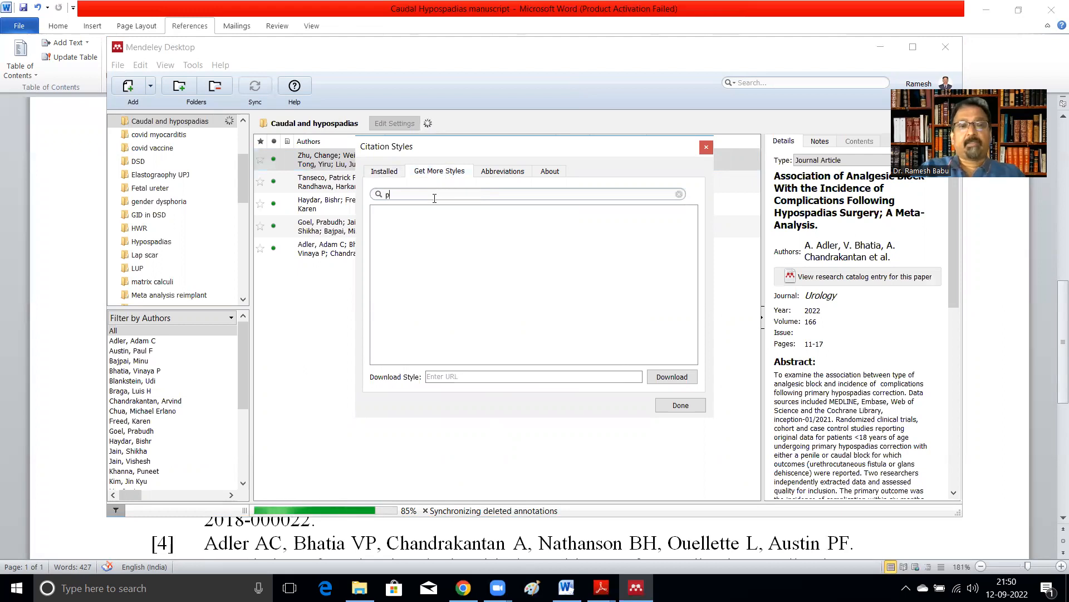
pyautogui.write('edia')
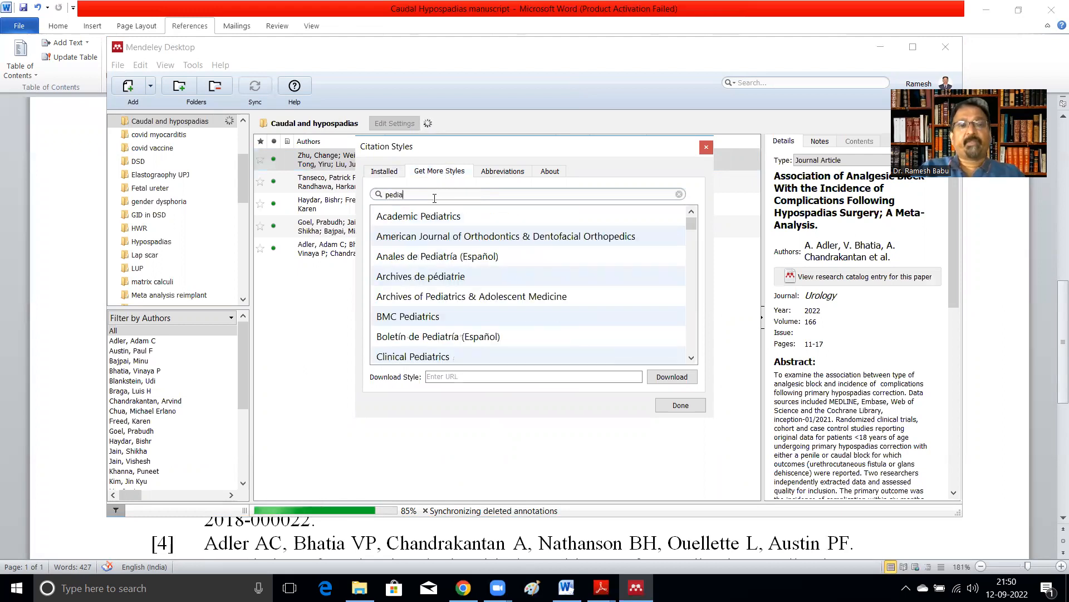
pyautogui.write('tric surgery')
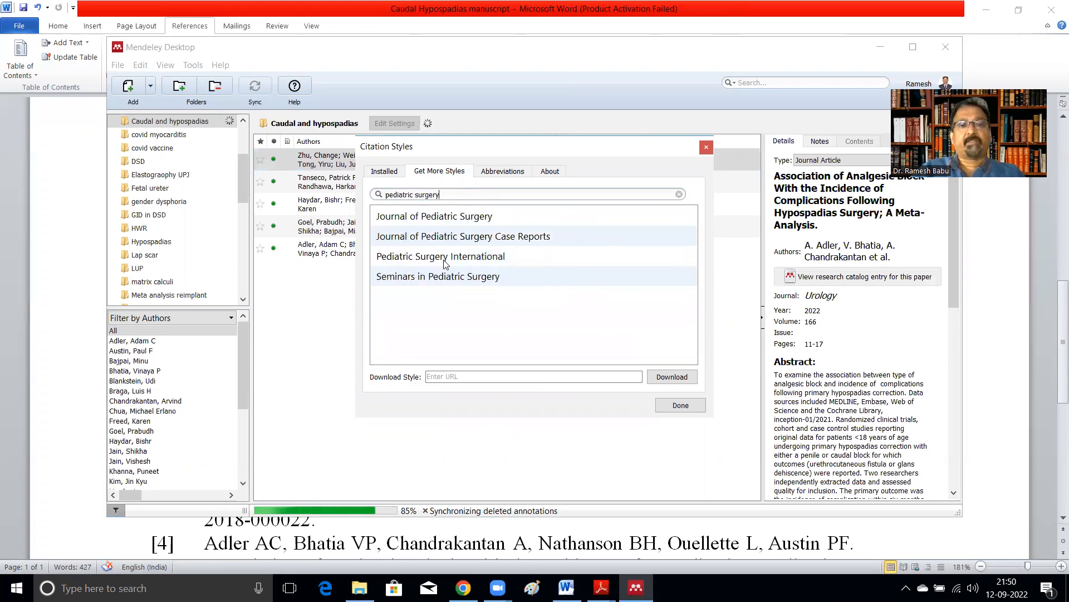
pyautogui.click(444, 258)
pyautogui.click(652, 264)
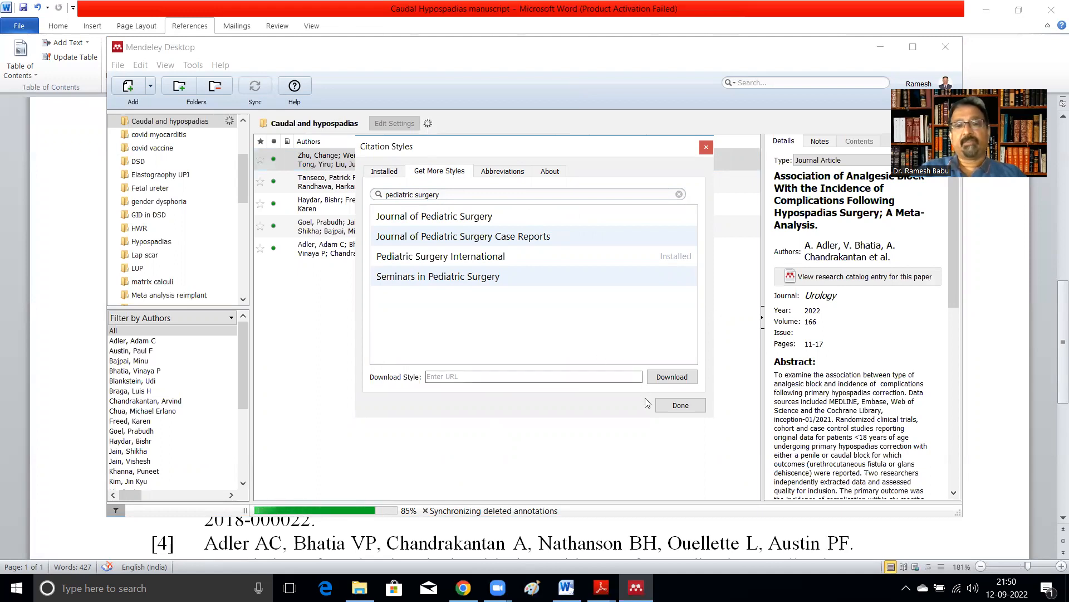
pyautogui.click(681, 405)
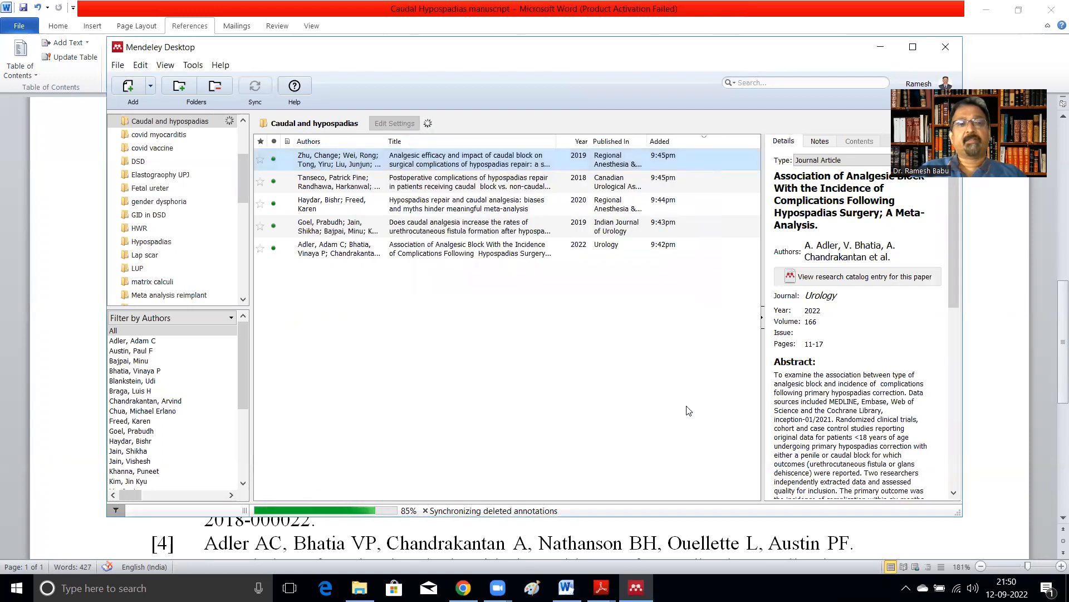
pyautogui.click(882, 47)
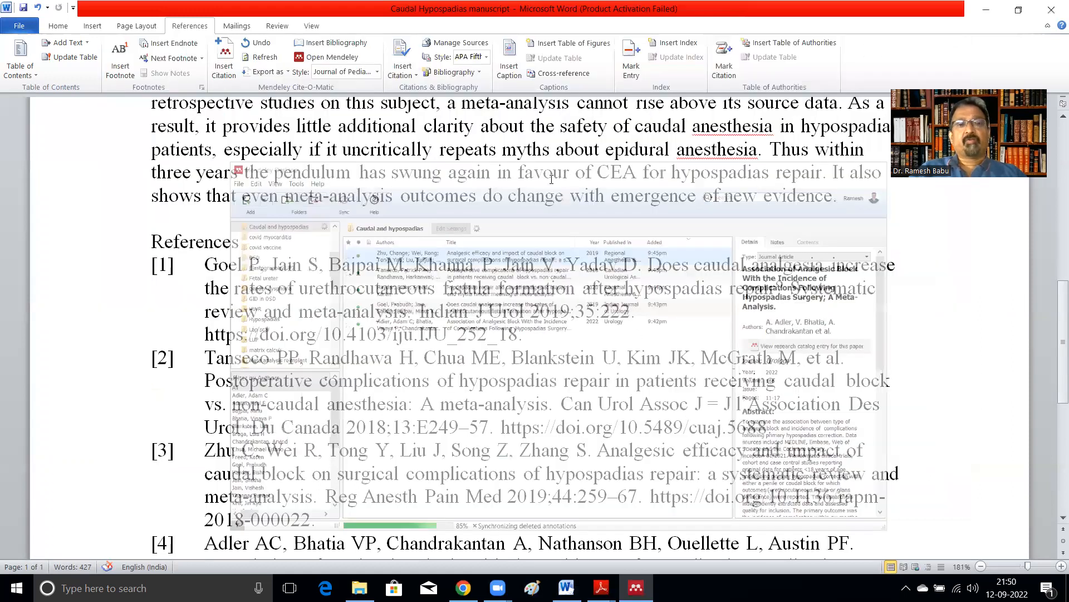
# Step: Switch the manuscript's citation style to Pediatric Surgery International and review the reformatted reference list
pyautogui.scroll(2, 540, 185)
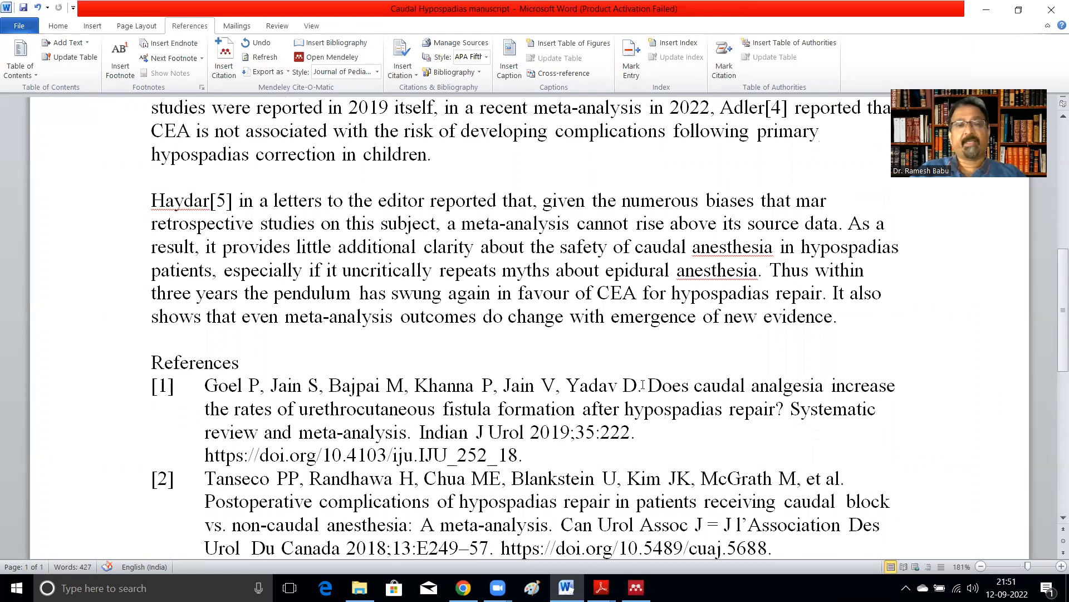
pyautogui.click(379, 73)
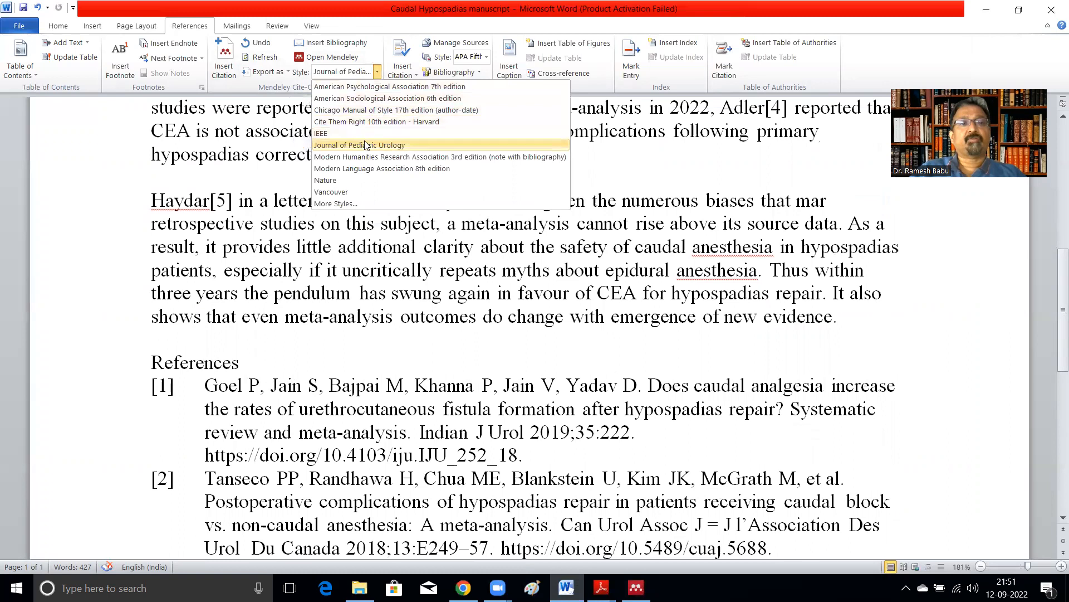
pyautogui.click(352, 204)
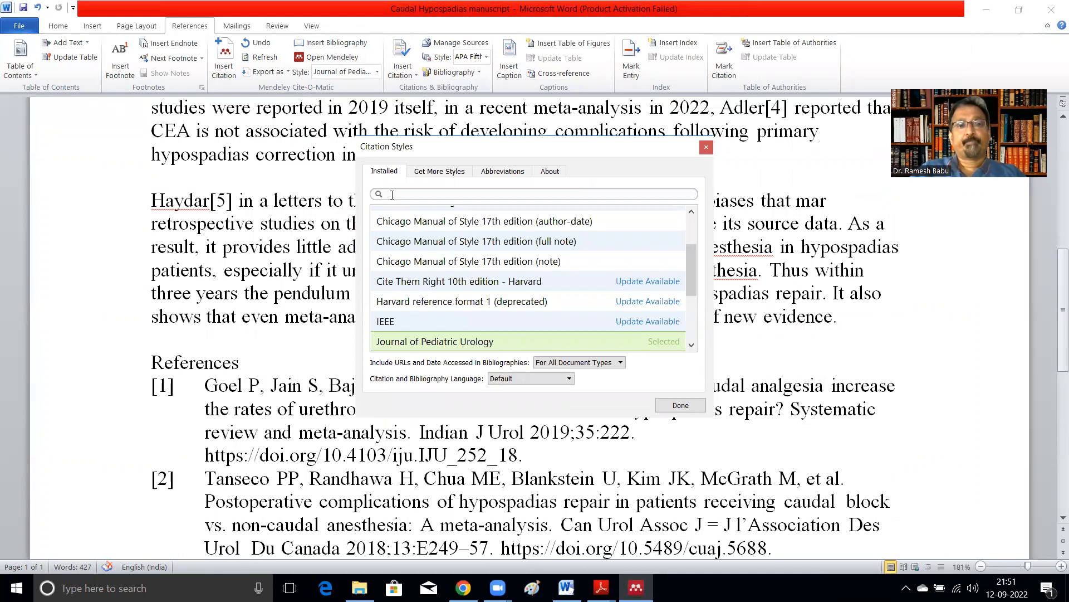
pyautogui.write('pe')
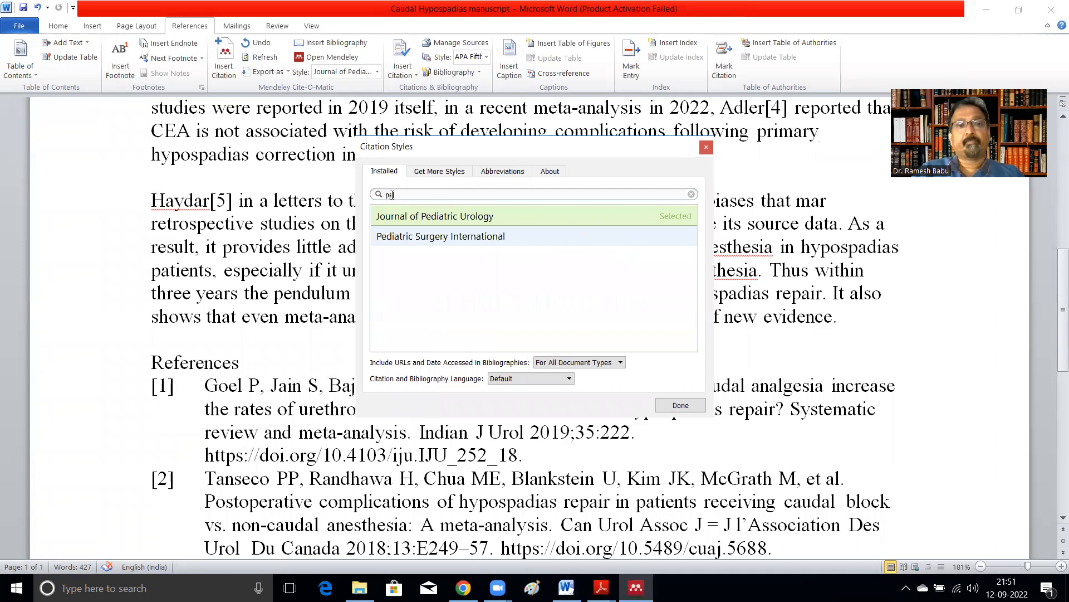
pyautogui.click(445, 240)
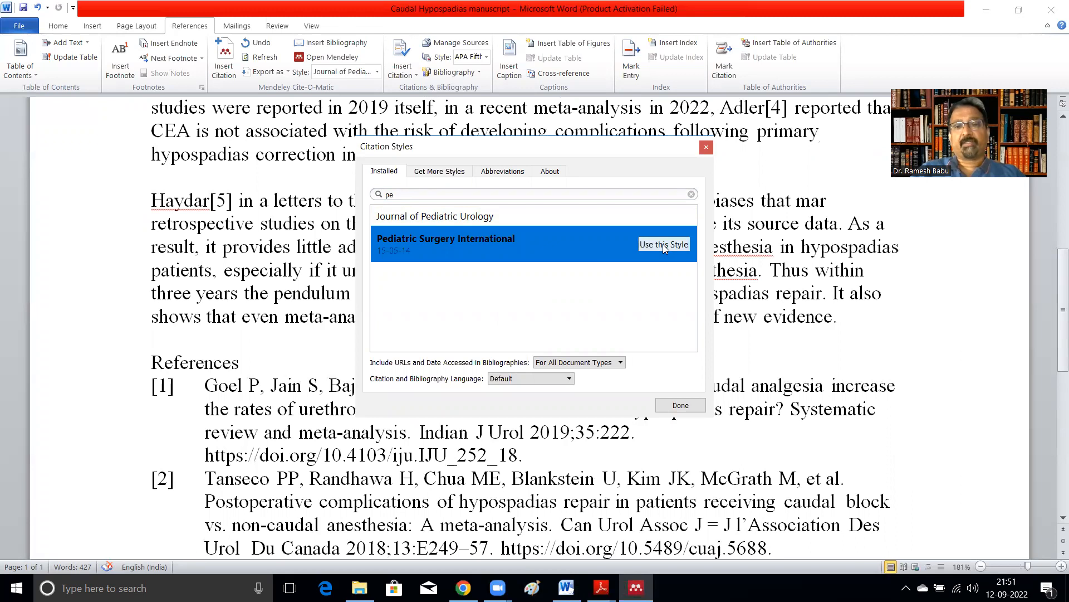
pyautogui.click(685, 406)
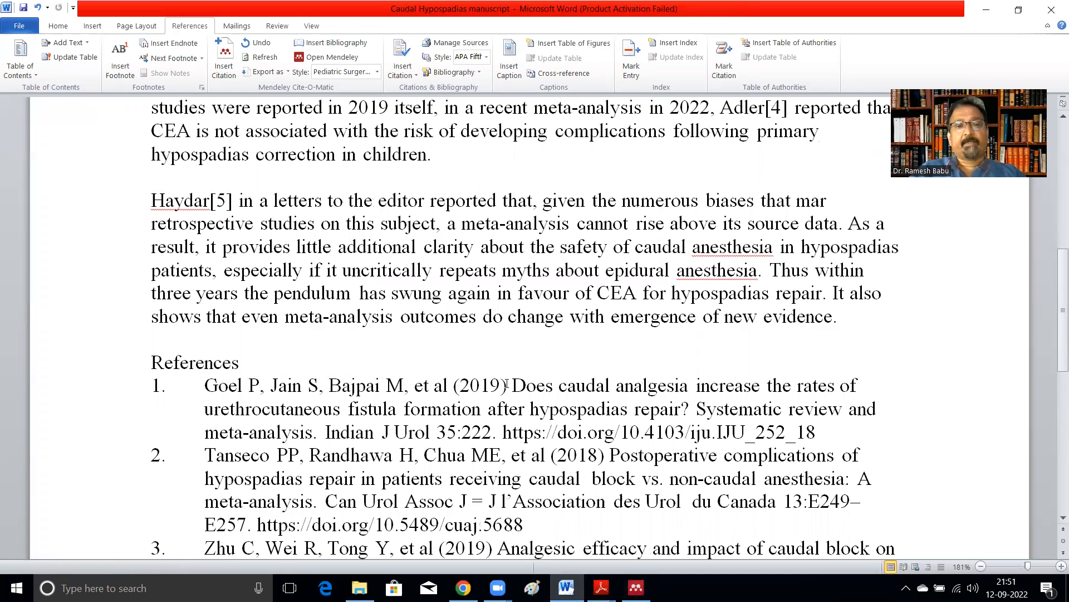
pyautogui.scroll(-1, 504, 384)
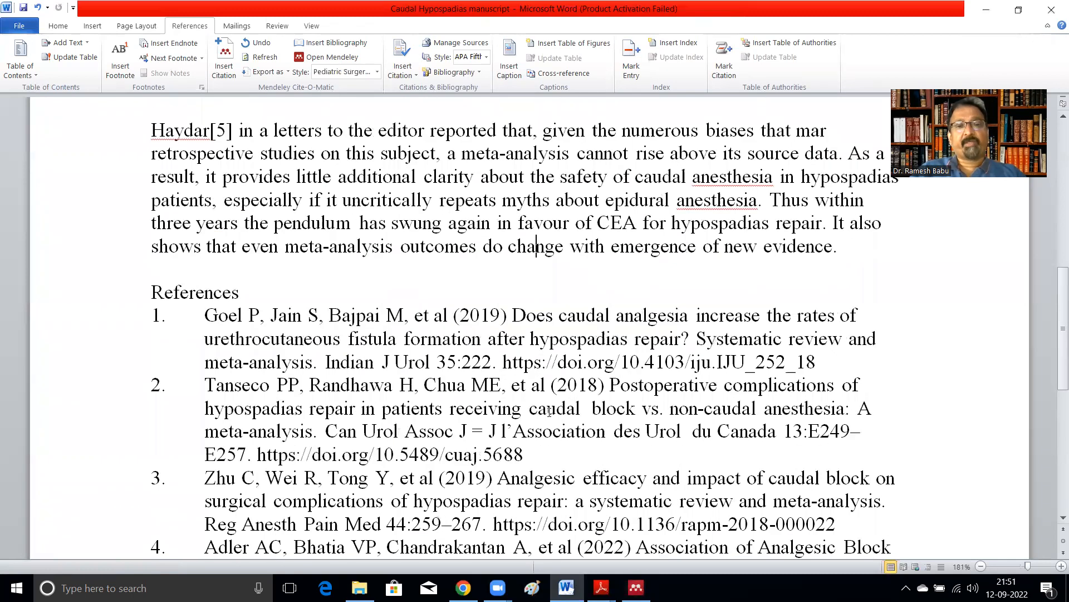
pyautogui.scroll(-2, 549, 409)
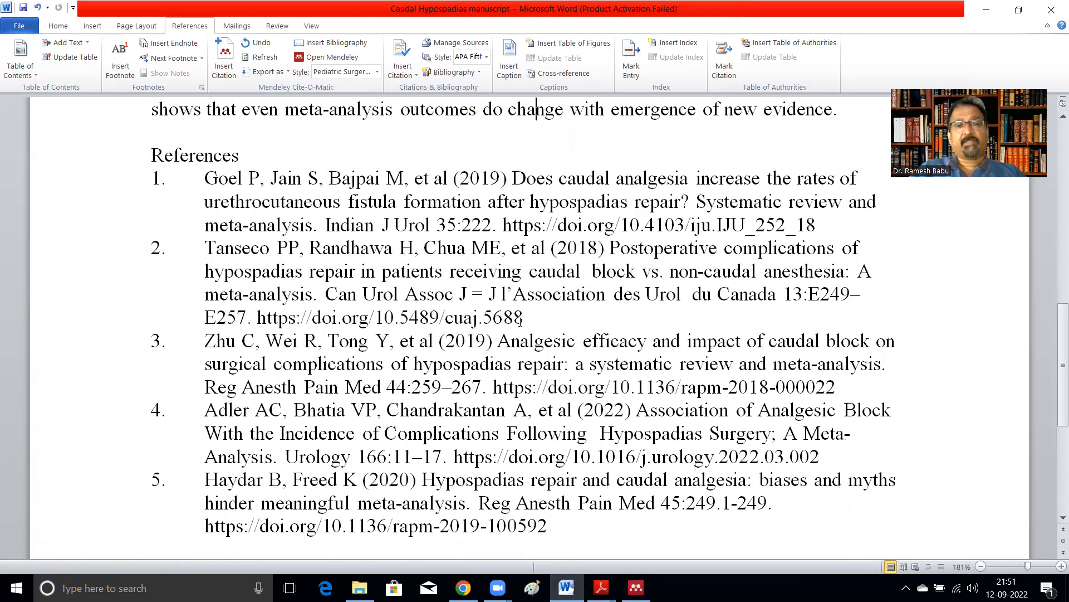
# Step: Undo the citation style change and redo it
pyautogui.click(38, 7)
pyautogui.click(38, 8)
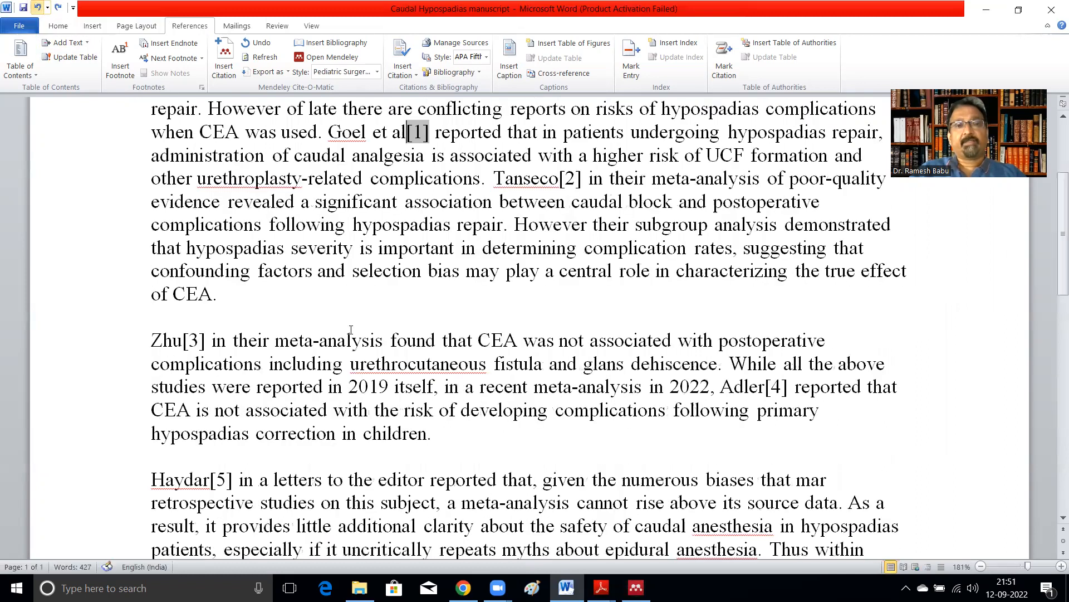
pyautogui.scroll(-5, 350, 319)
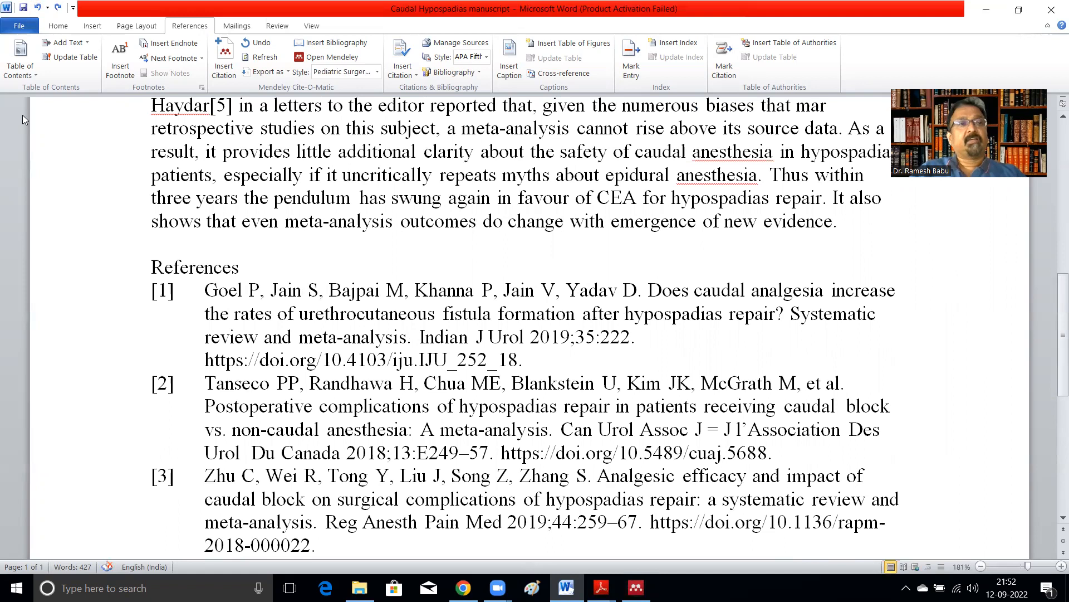
pyautogui.click(58, 8)
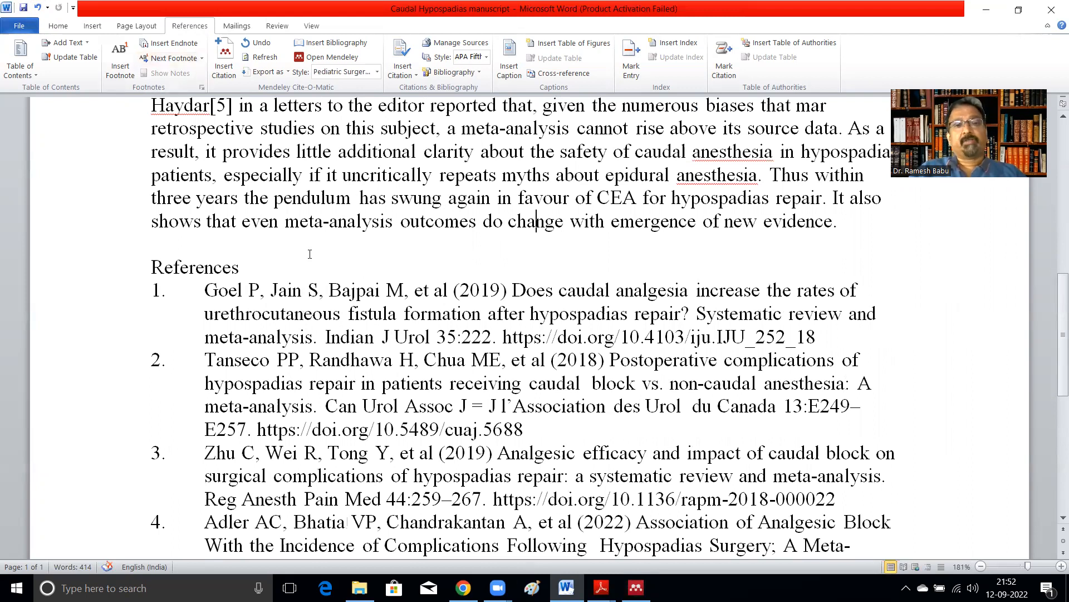
# Step: Review the in-text citations and the reformatted reference list throughout the manuscript
pyautogui.scroll(7, 310, 254)
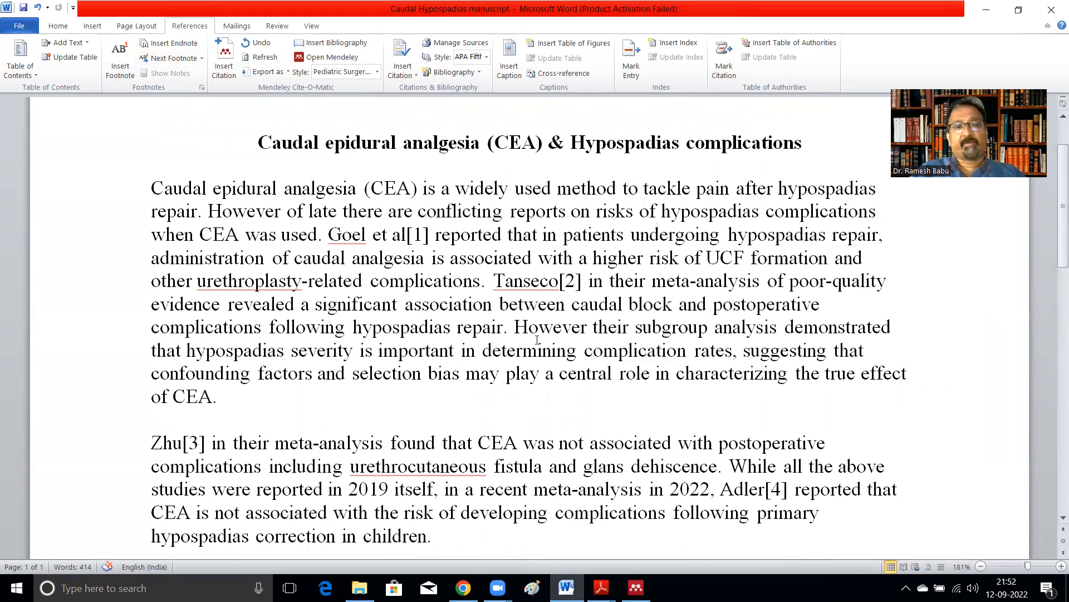
pyautogui.scroll(-2, 499, 363)
pyautogui.scroll(2, 499, 363)
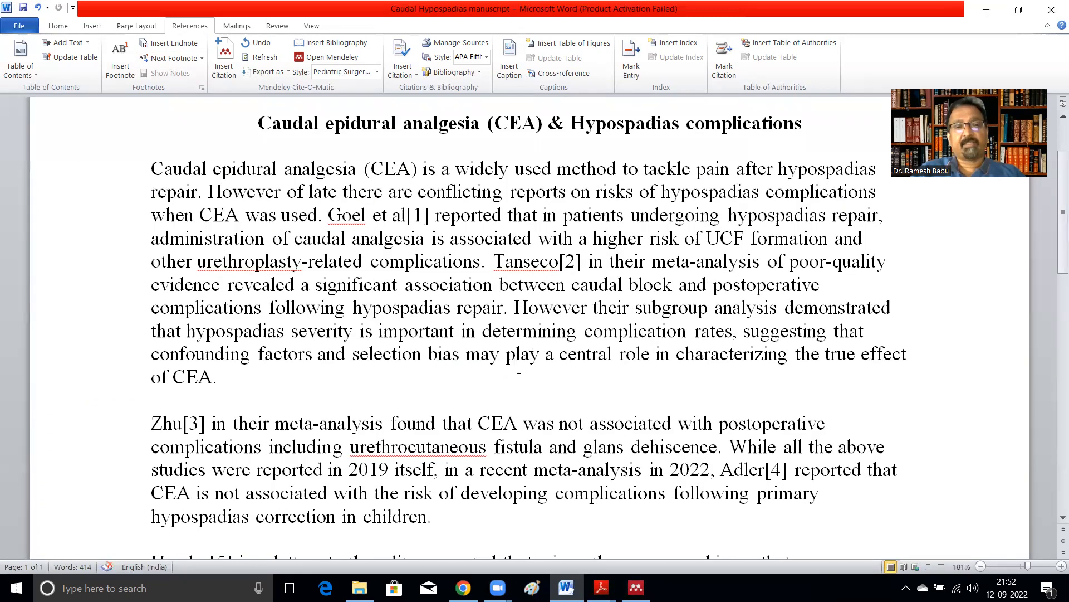
pyautogui.scroll(-1, 518, 378)
pyautogui.scroll(-5, 519, 377)
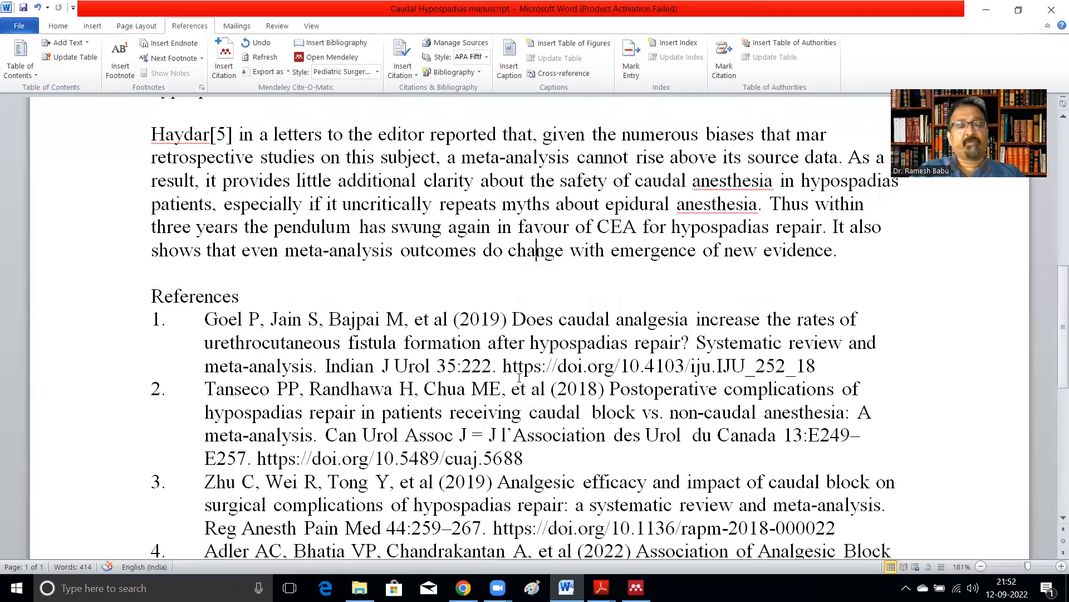
pyautogui.scroll(-3, 518, 378)
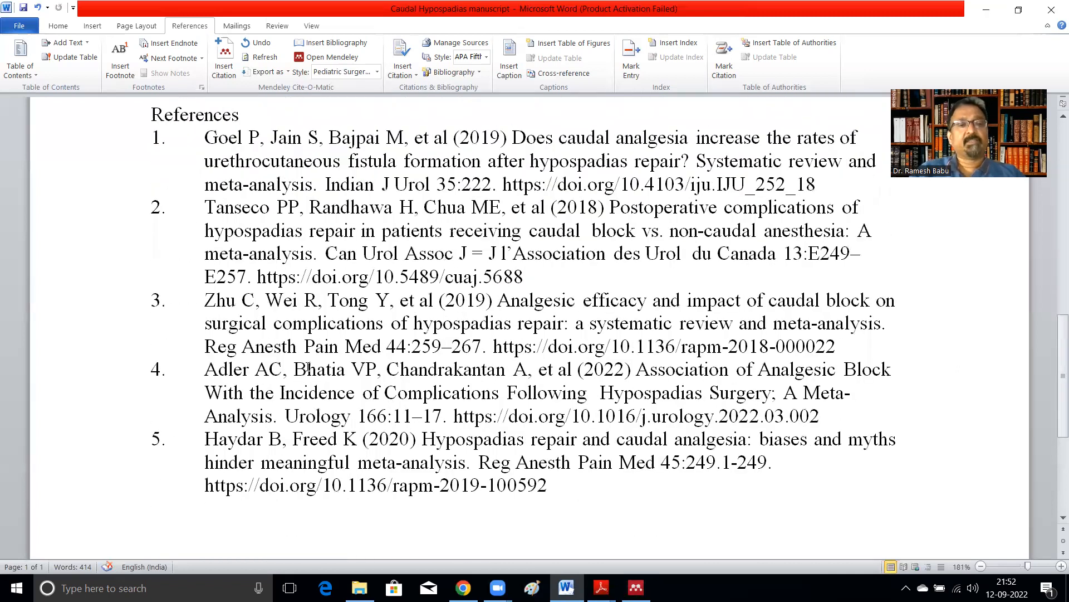